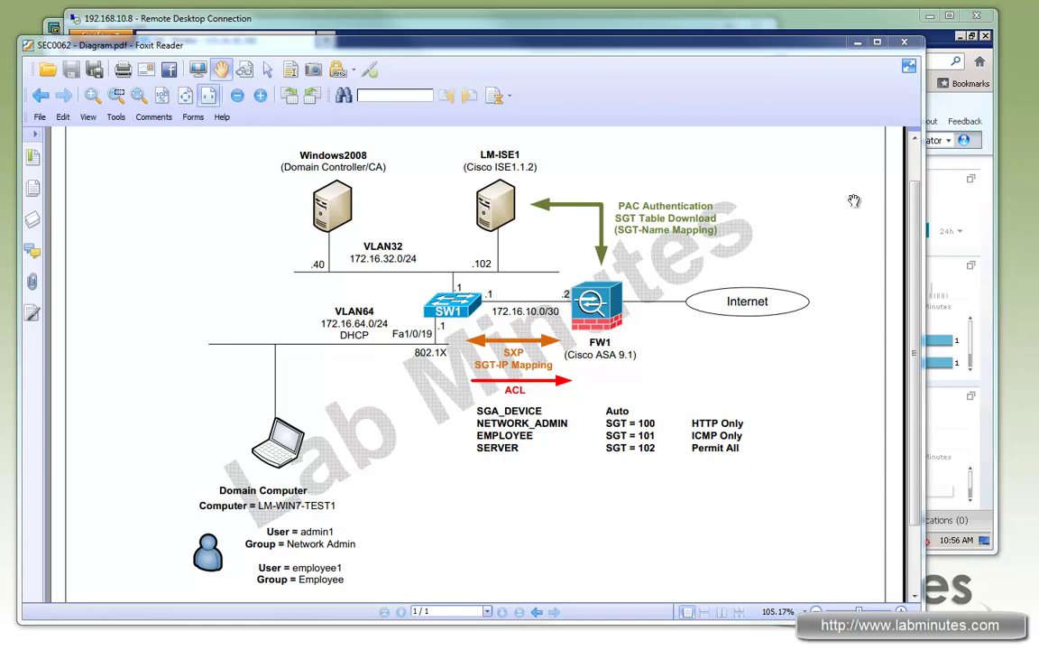
# Step: In the remote desktop's Active Directory Users and Computers, check the group membership of Admin1 under Lab Minutes Users, including Network Admin
pyautogui.click(750, 28)
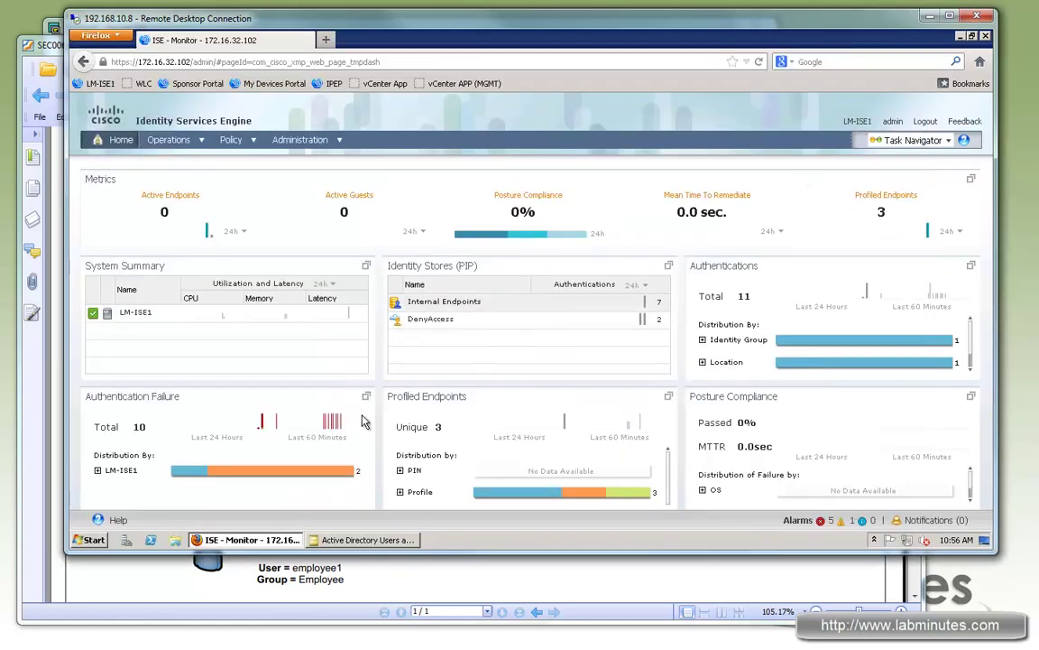
pyautogui.click(354, 543)
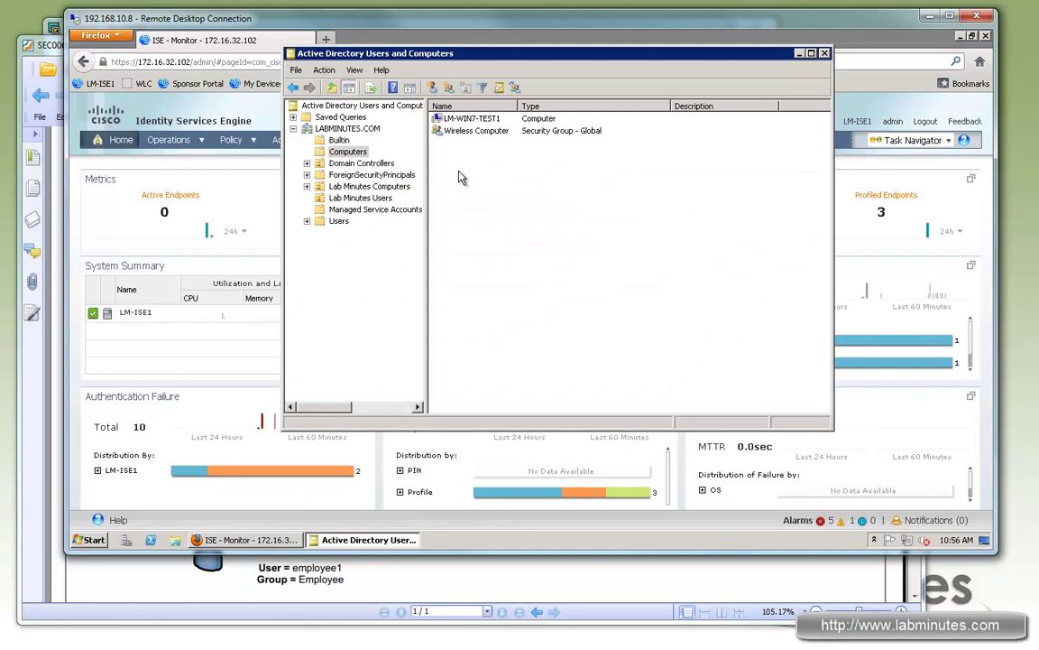
pyautogui.click(343, 198)
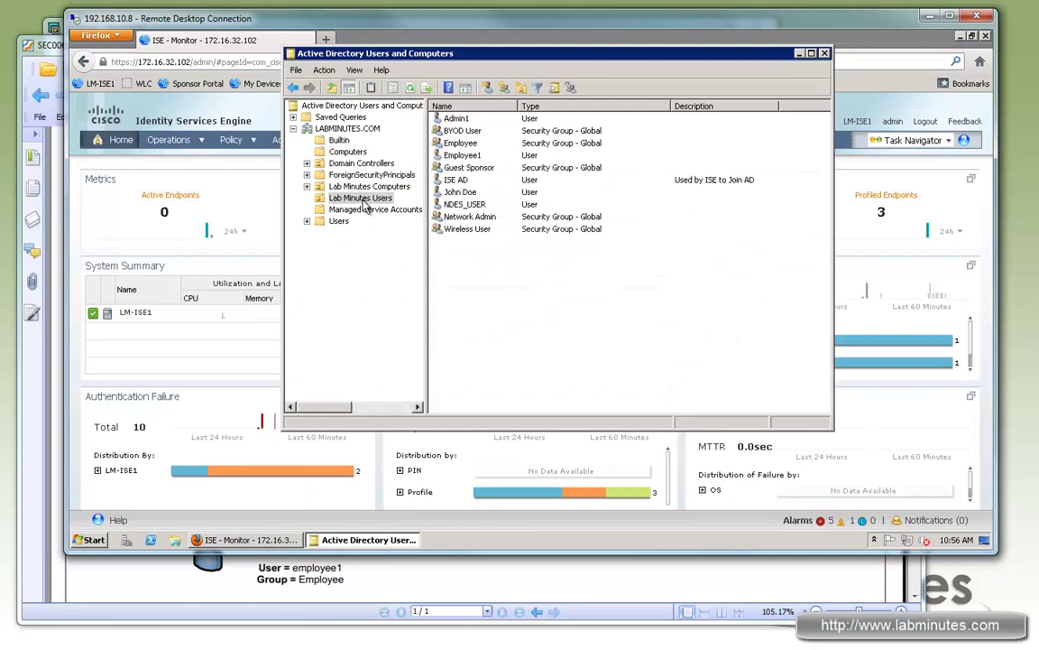
pyautogui.doubleClick(457, 118)
pyautogui.click(675, 102)
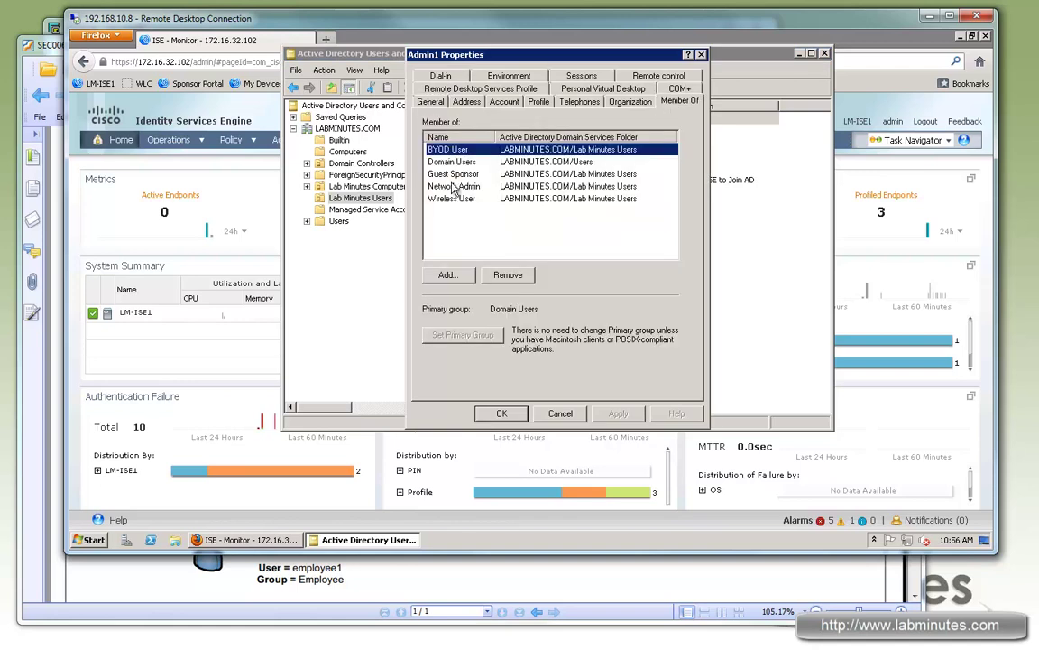
pyautogui.click(550, 187)
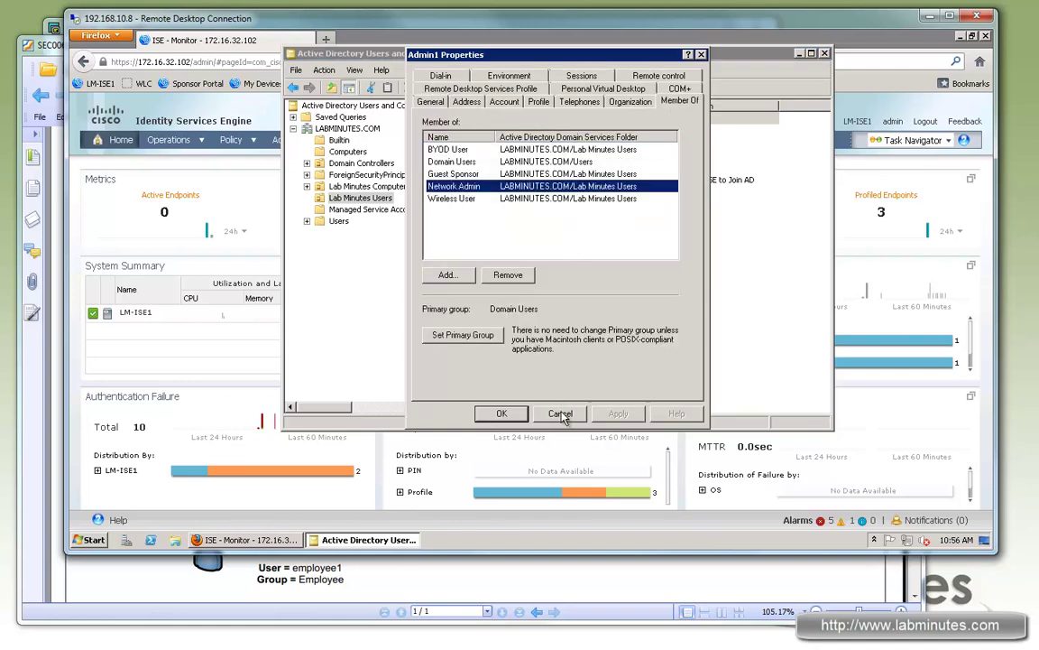
pyautogui.press('Escape')
# Step: Check the Employee1 account's membership in the Employee group, then minimize Active Directory Users and Computers
pyautogui.doubleClick(462, 156)
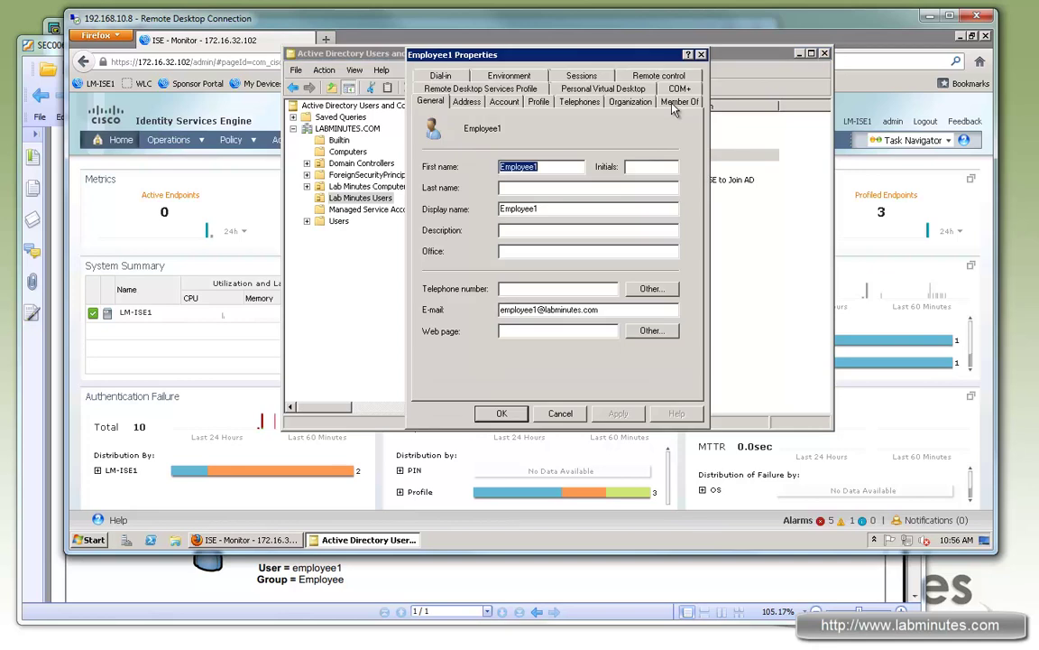
pyautogui.click(679, 100)
pyautogui.click(456, 164)
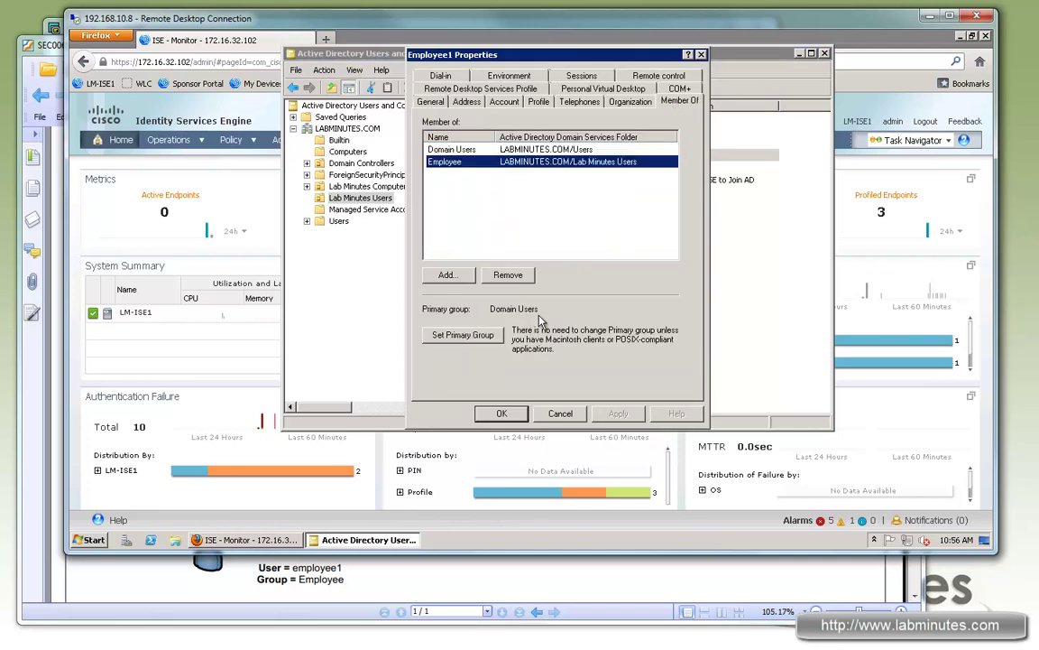
pyautogui.click(502, 414)
pyautogui.click(798, 53)
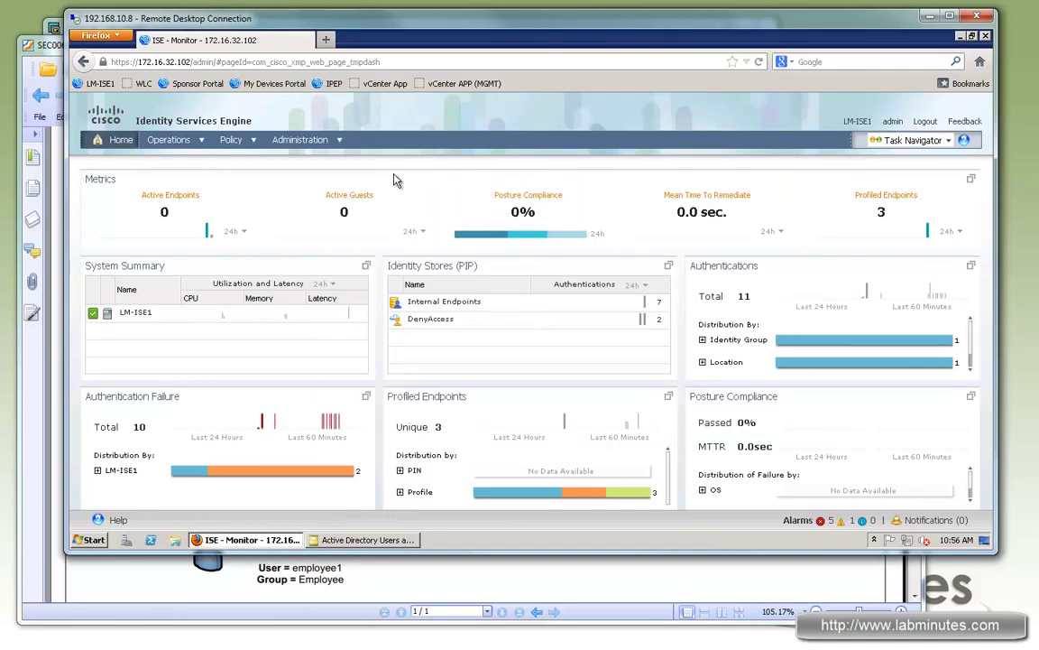
# Step: Open the ISE system settings in a new browser tab and display the EAP FAST Settings under the EAP-FAST protocol
pyautogui.click(308, 142)
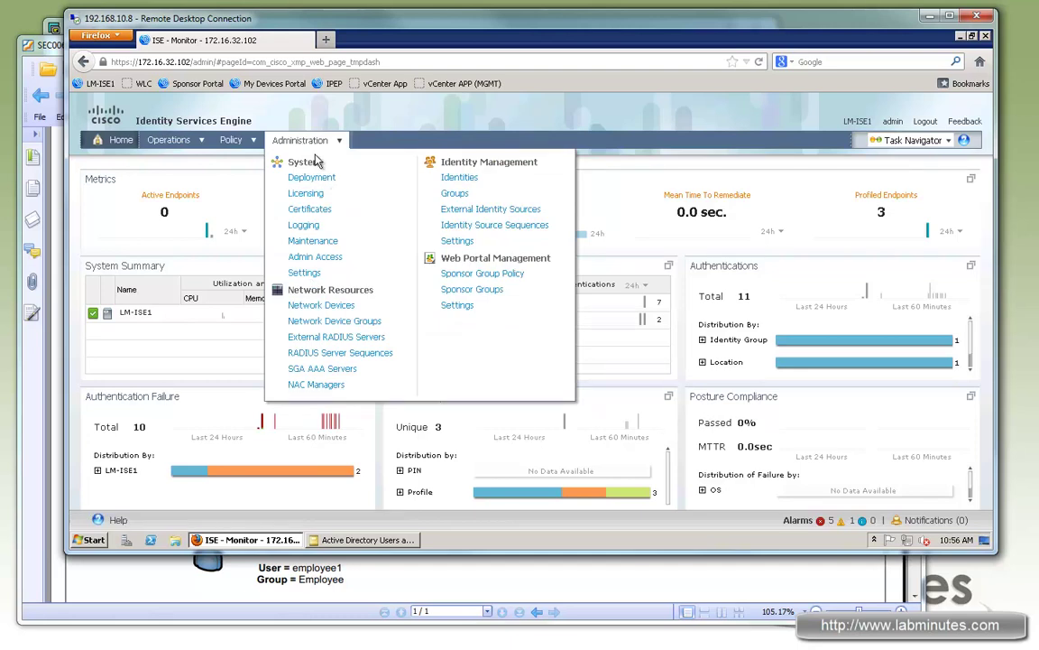
pyautogui.click(326, 287)
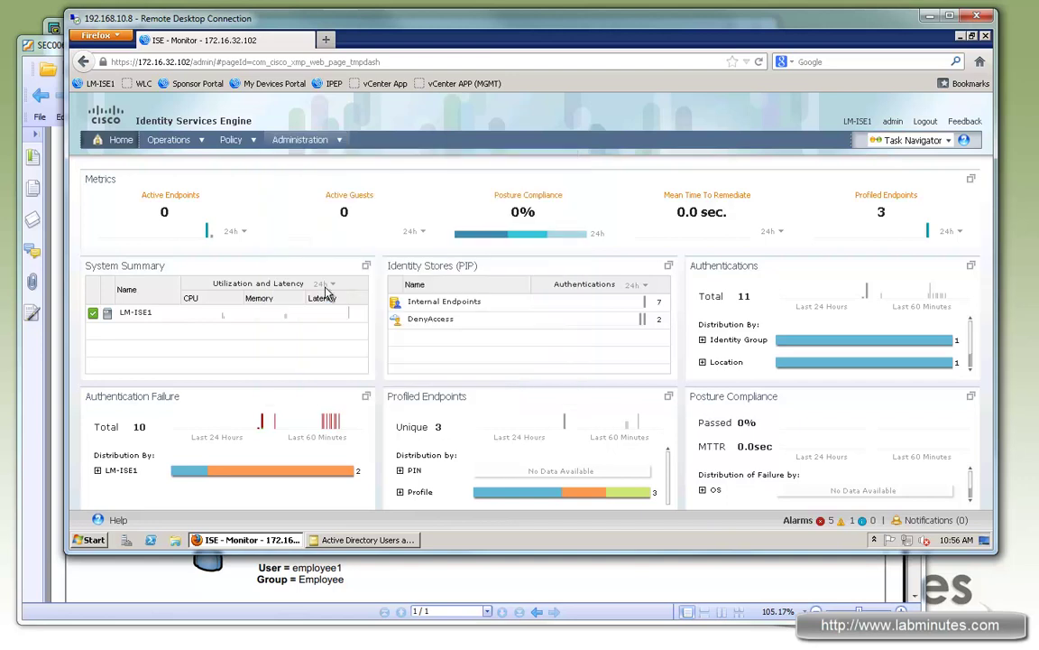
pyautogui.click(280, 139)
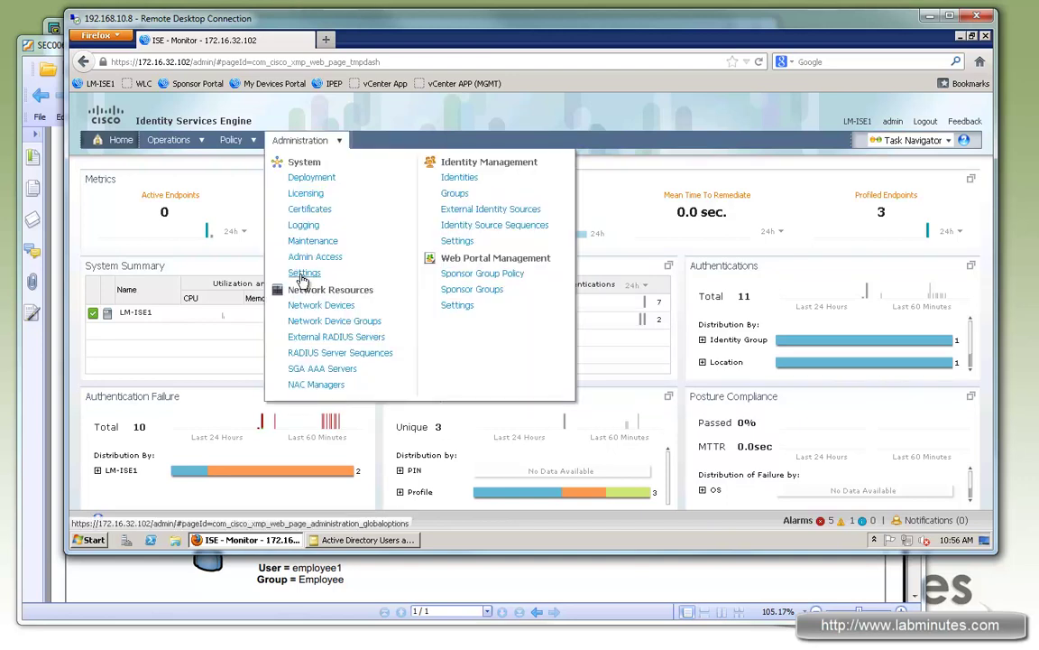
pyautogui.rightClick(304, 273)
pyautogui.click(343, 281)
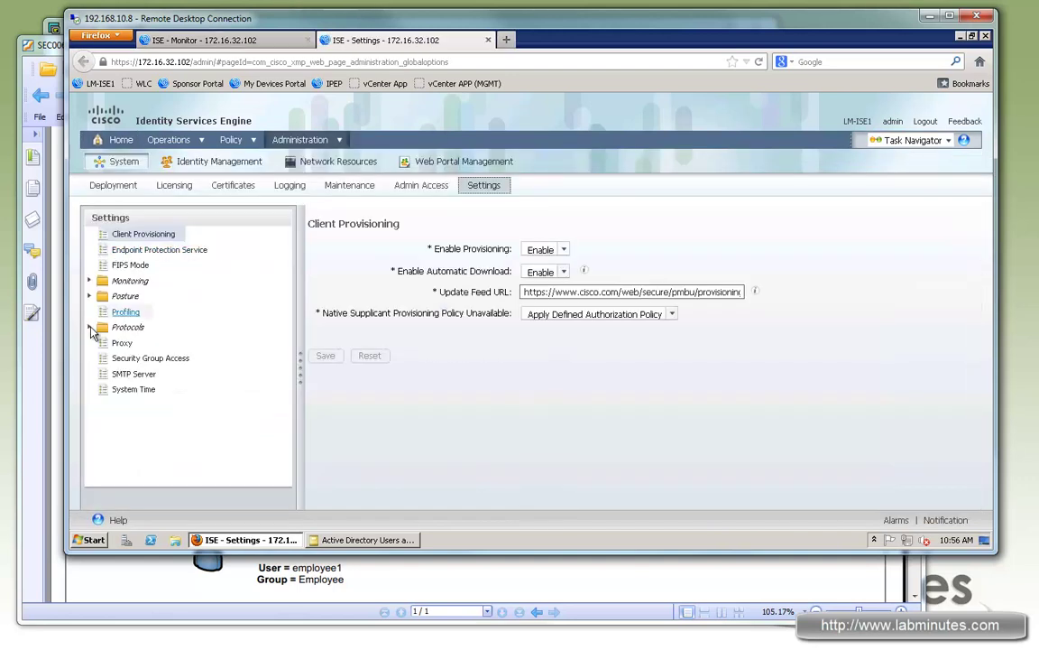
pyautogui.click(91, 328)
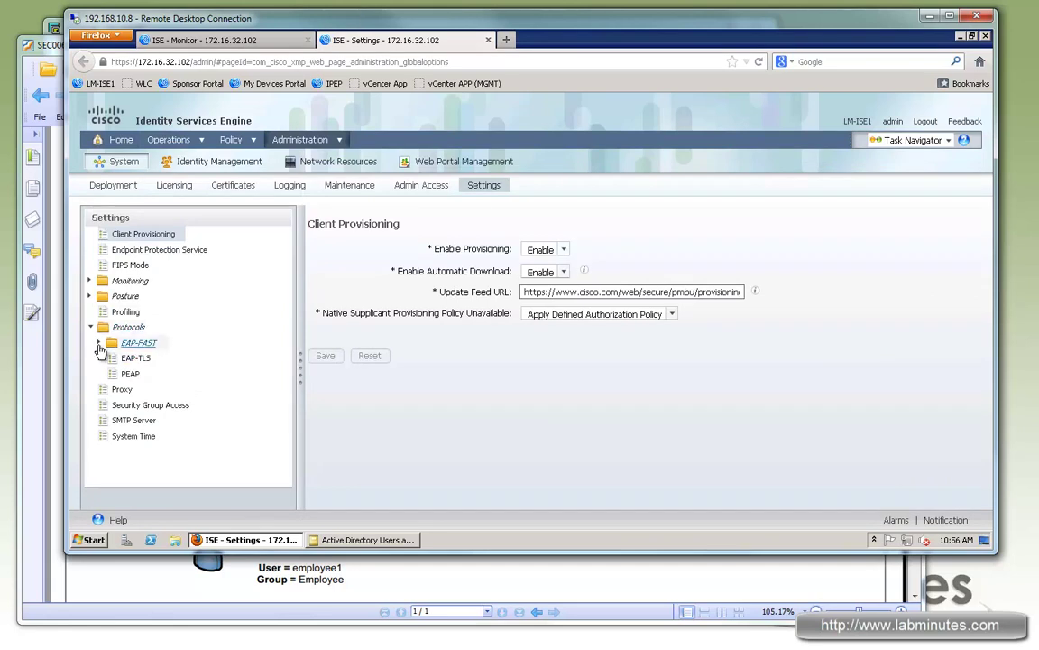
pyautogui.click(98, 343)
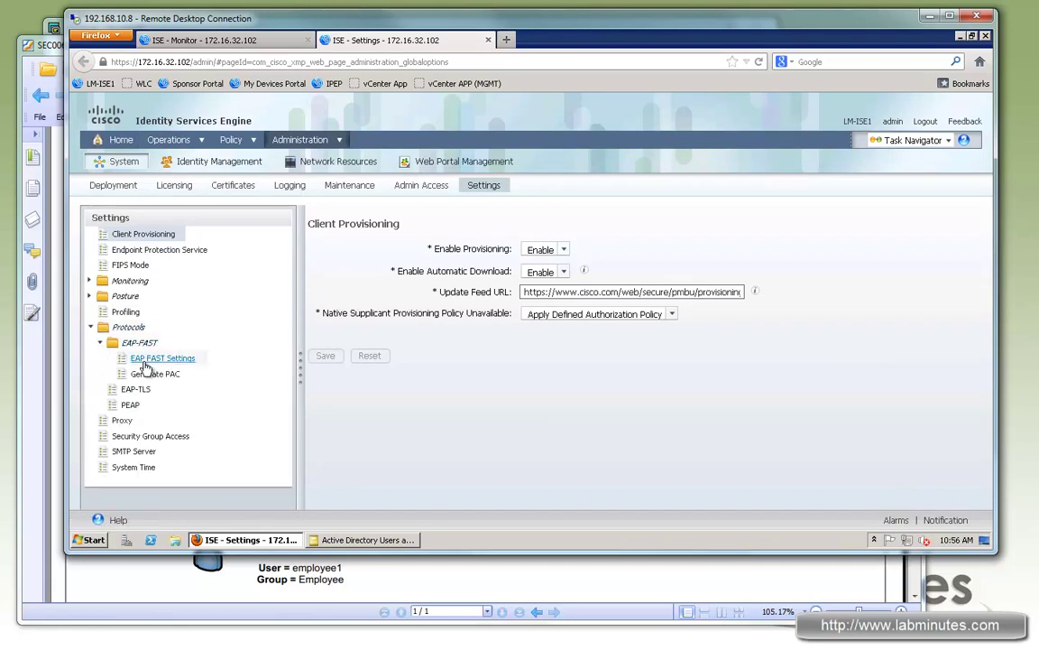
pyautogui.click(149, 360)
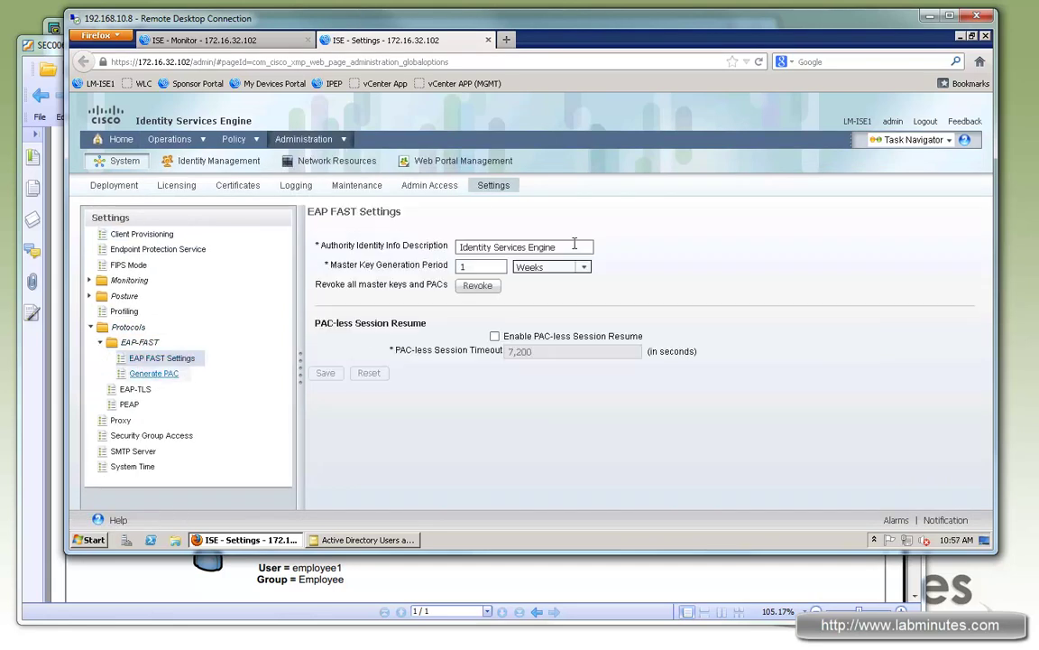
# Step: Set the EAP FAST Authority Identity Info Description to LM-ISE1 and save the settings
pyautogui.tripleClick(469, 246)
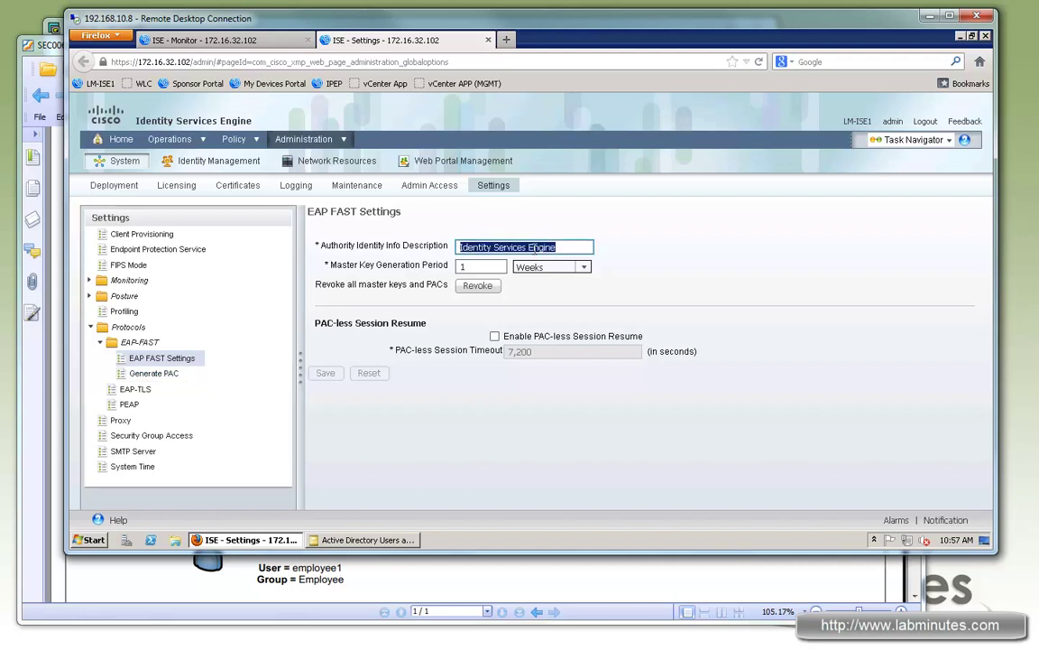
pyautogui.click(498, 246)
pyautogui.tripleClick(497, 244)
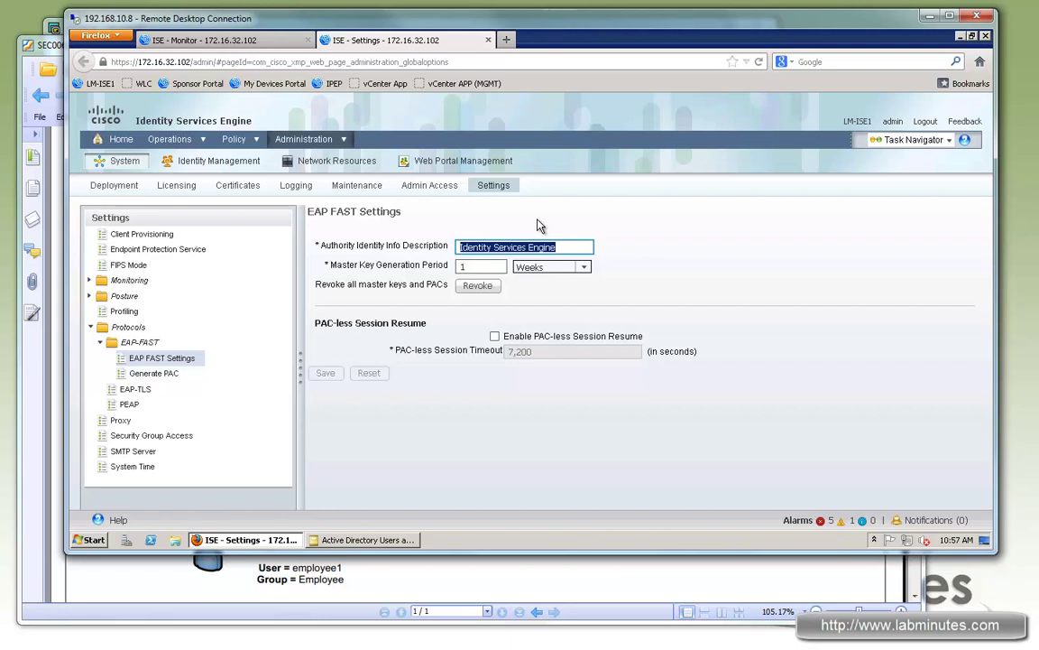
pyautogui.write('LM-')
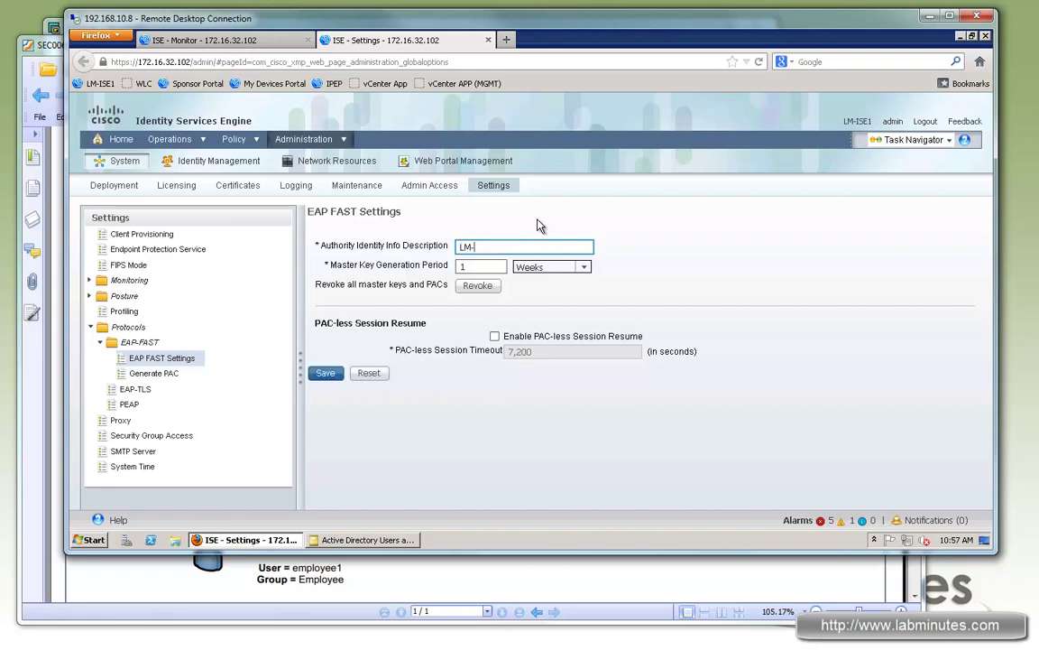
pyautogui.write('ISE1')
pyautogui.click(325, 373)
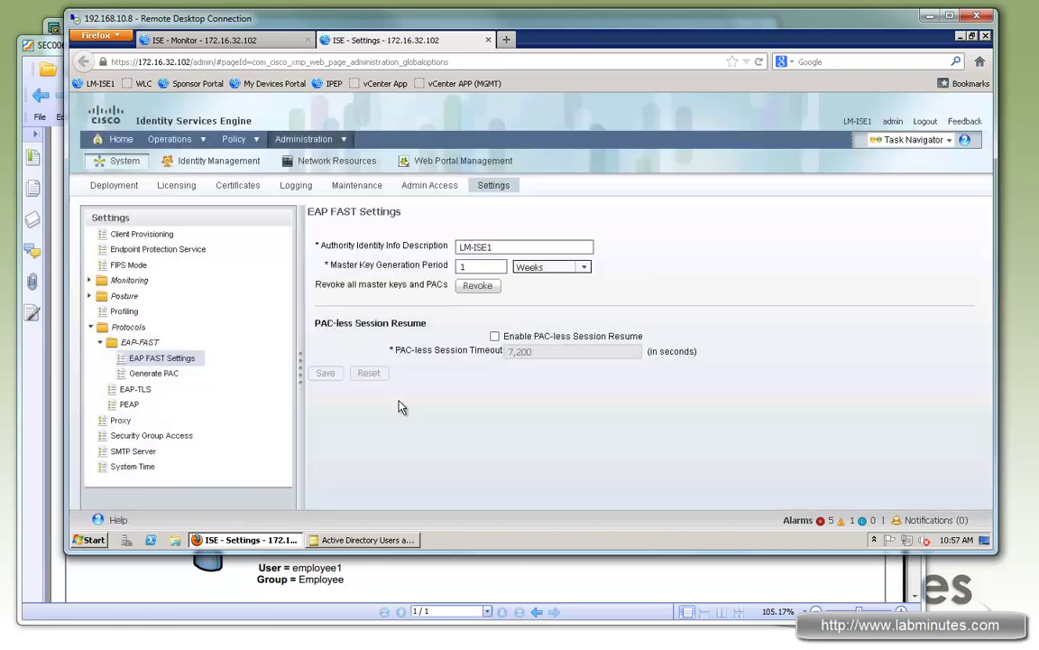
# Step: View the Generate PAC page and open the policy element Results in a new browser tab
pyautogui.click(155, 377)
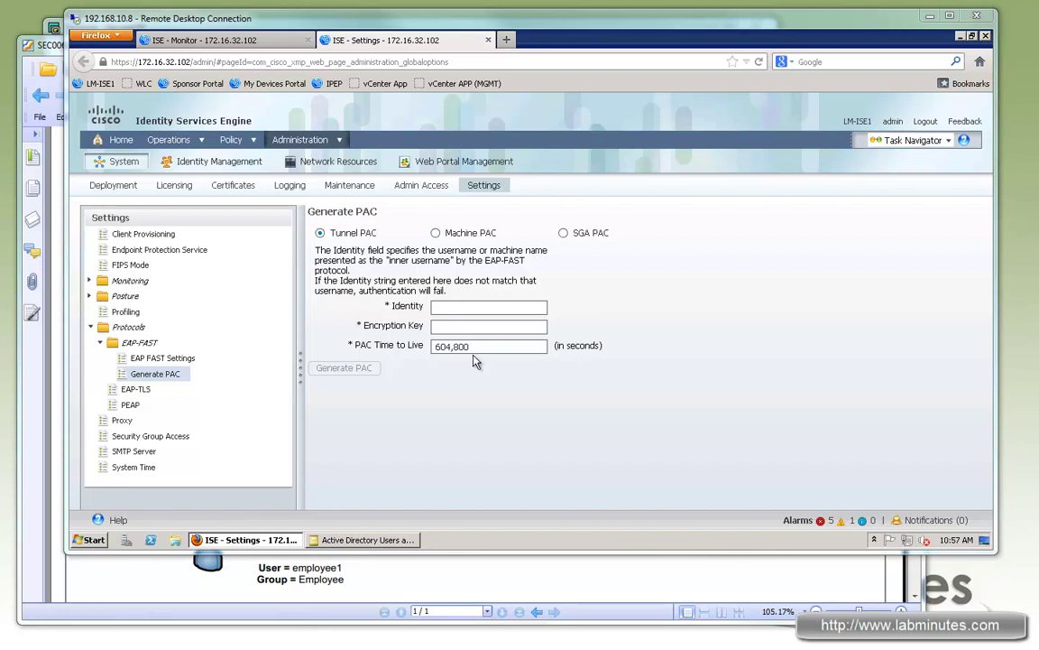
pyautogui.click(221, 137)
pyautogui.rightClick(250, 341)
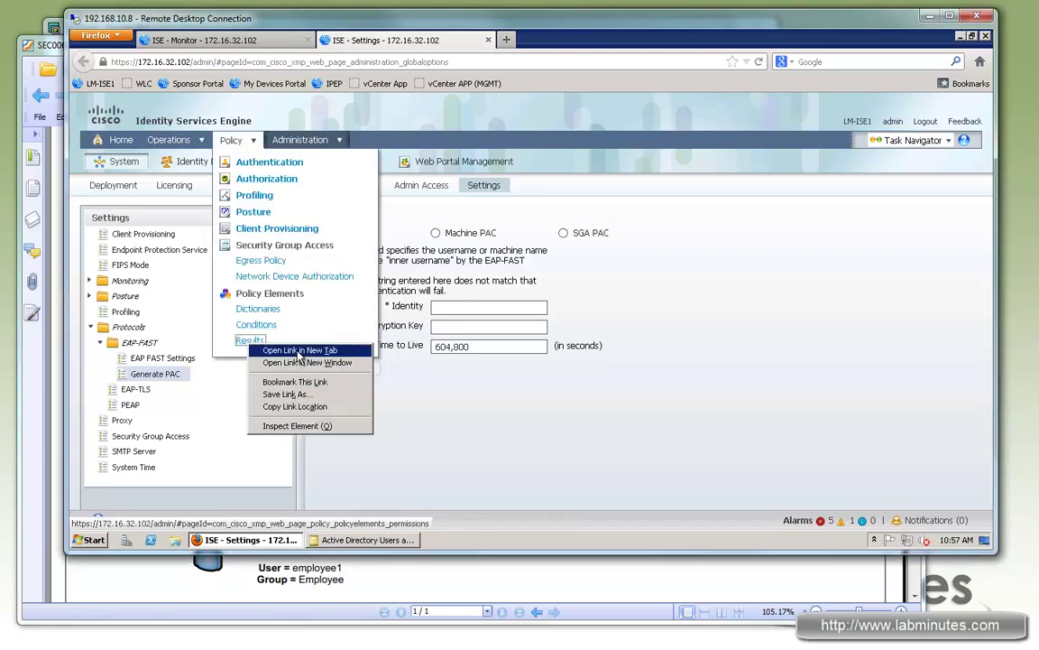
pyautogui.click(300, 350)
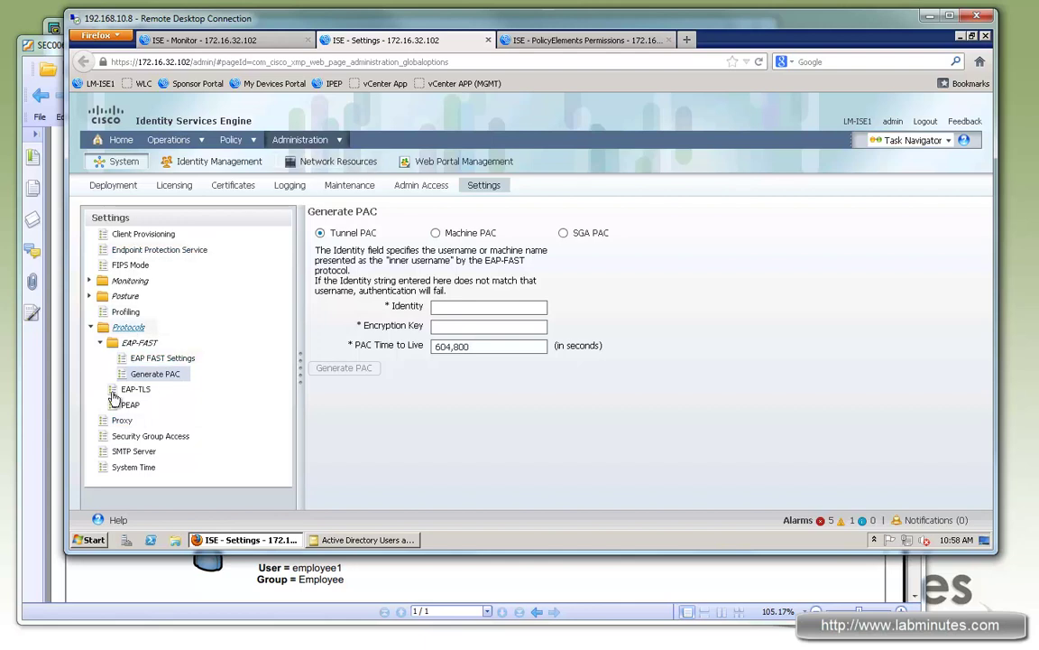
# Step: In the Security Group Access settings, reserve the tag range from 100 to 110 and save, consulting the network diagram for the SGT values
pyautogui.click(217, 442)
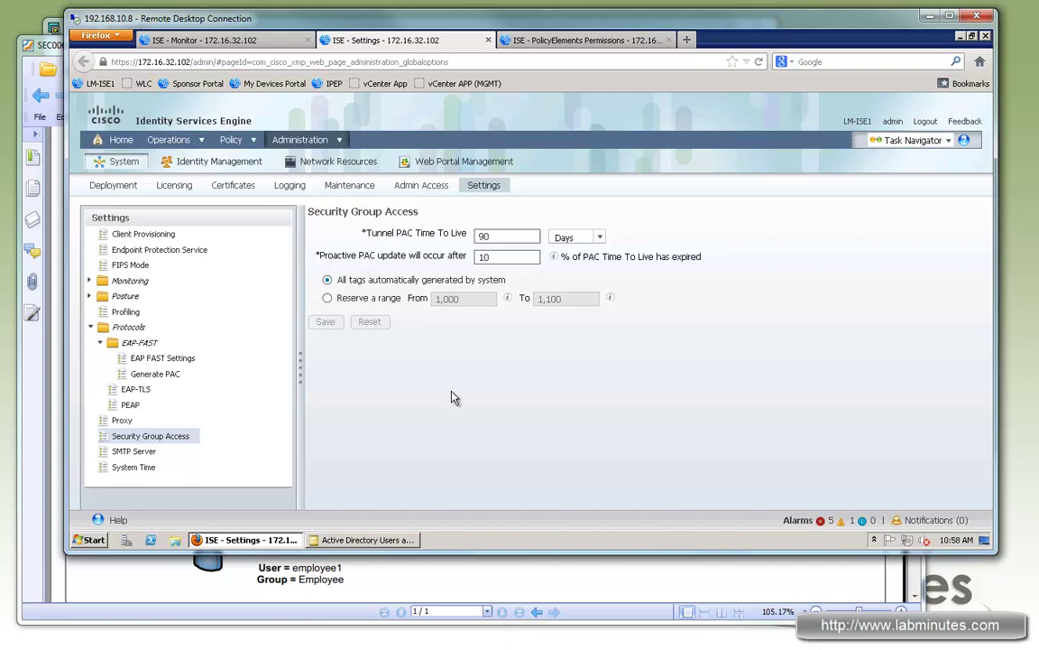
pyautogui.click(328, 299)
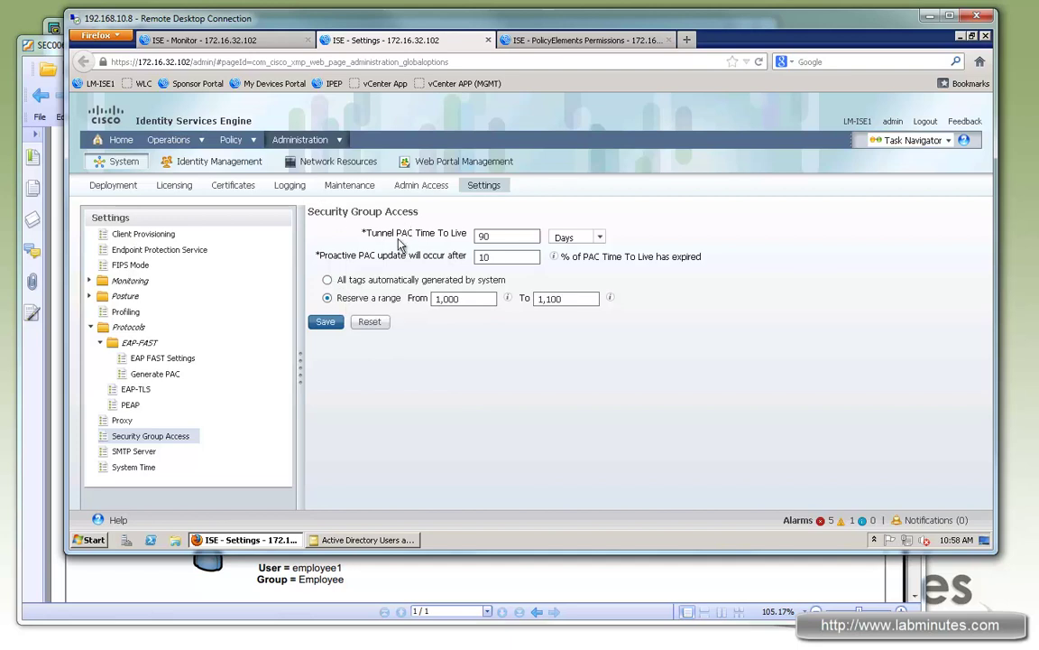
pyautogui.click(455, 299)
pyautogui.hotkey('alt', 'Tab')
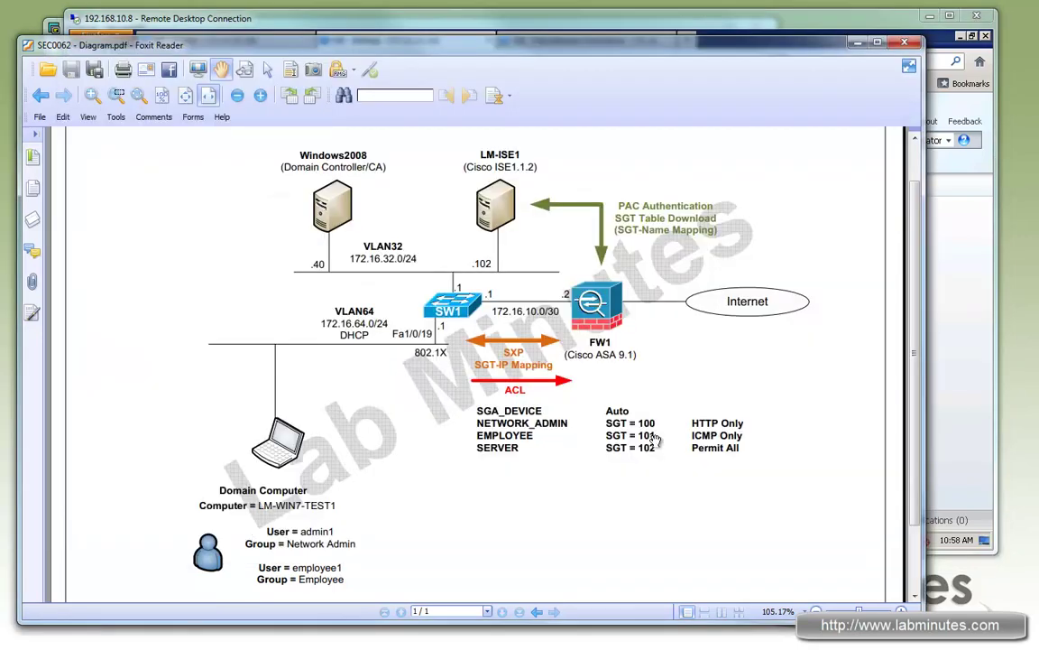
pyautogui.hotkey('alt', 'Tab')
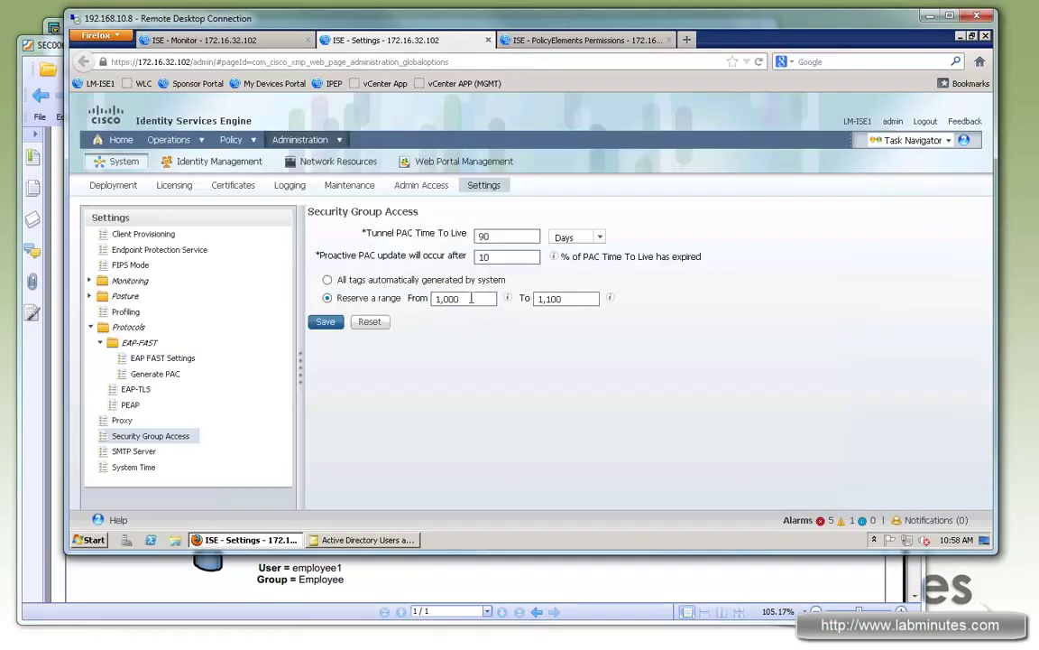
pyautogui.write('100')
pyautogui.press('Tab')
pyautogui.write('1')
pyautogui.click(325, 321)
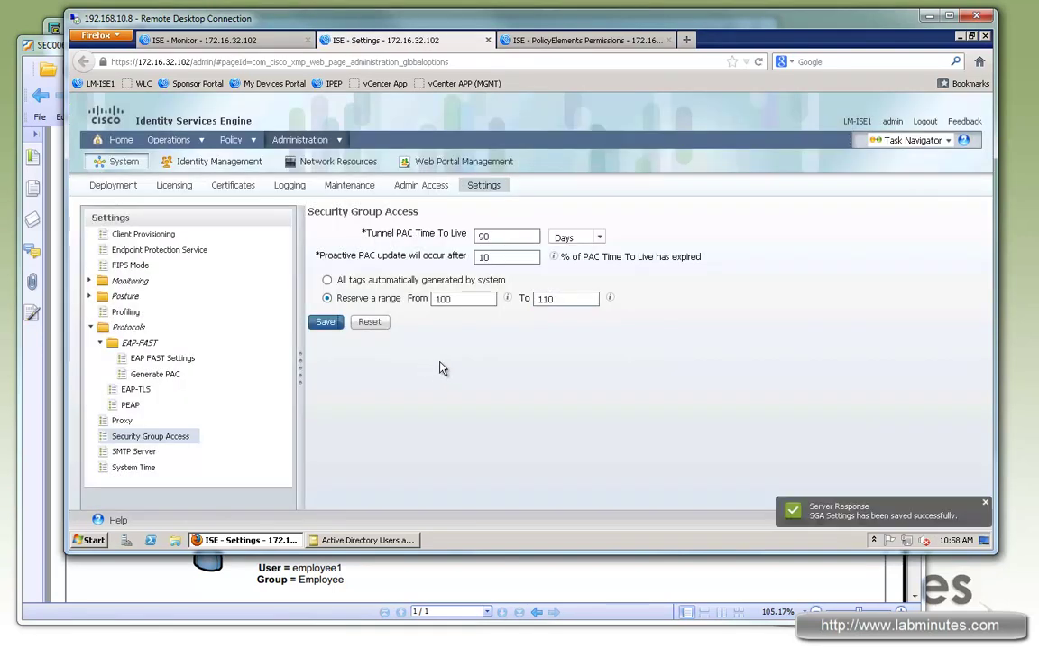
# Step: In the policy element results, examine the Security Group ACLs and Security Group Mappings, including the form for a new mapping
pyautogui.click(564, 40)
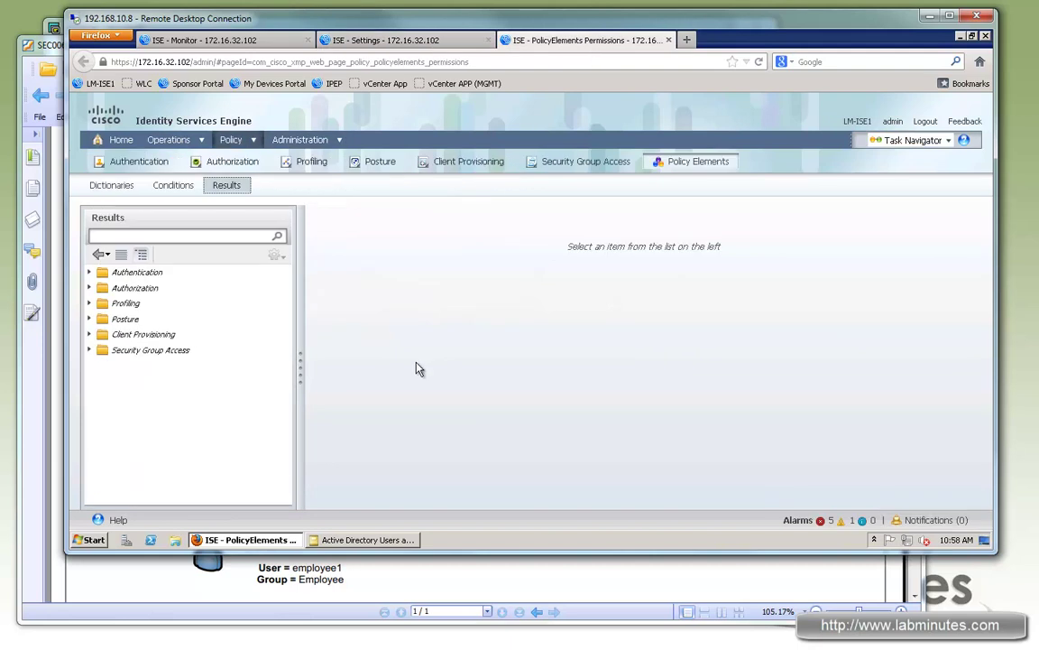
pyautogui.click(90, 352)
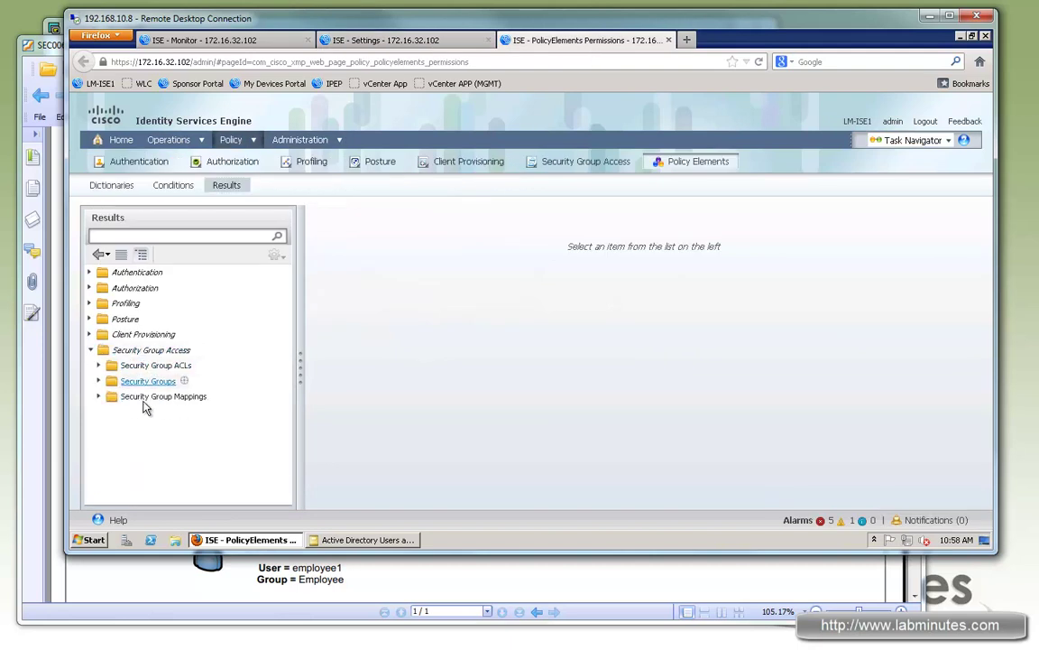
pyautogui.click(100, 365)
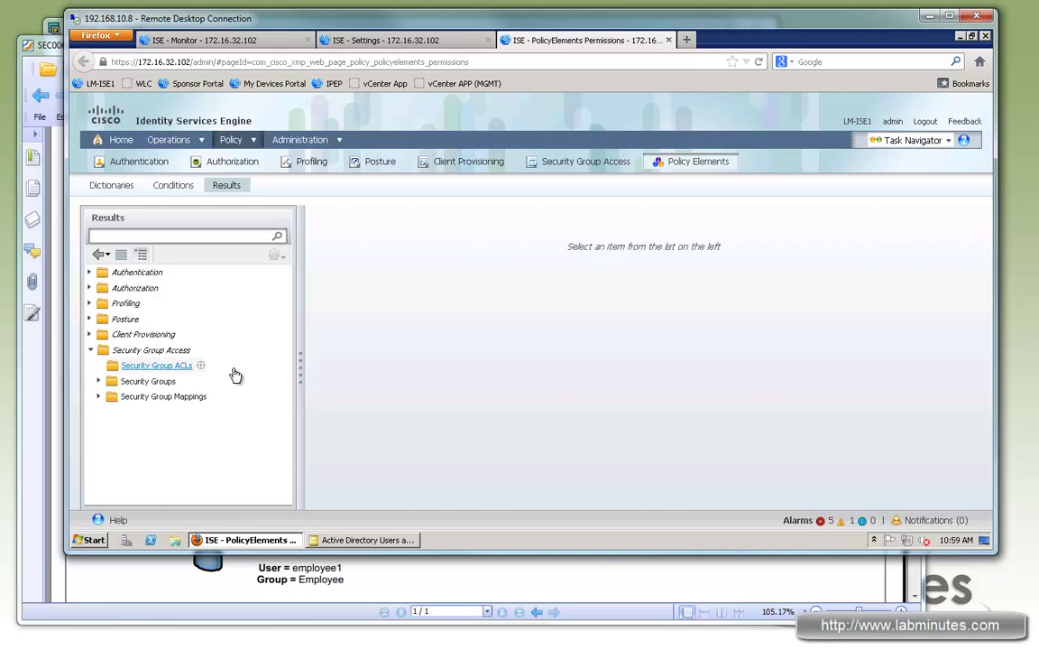
pyautogui.click(143, 365)
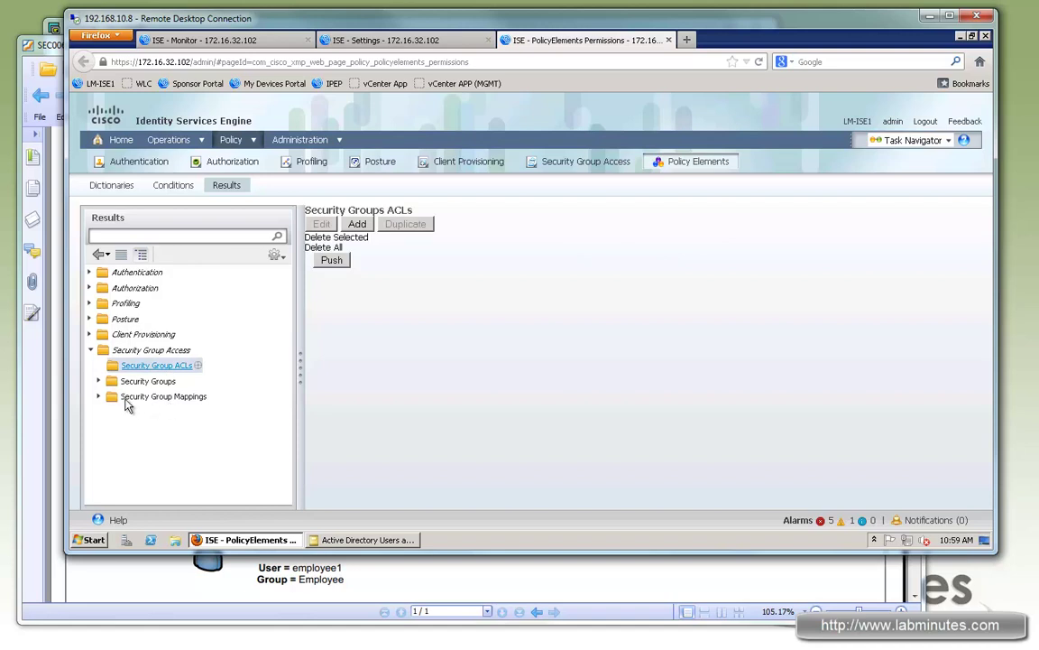
pyautogui.click(173, 400)
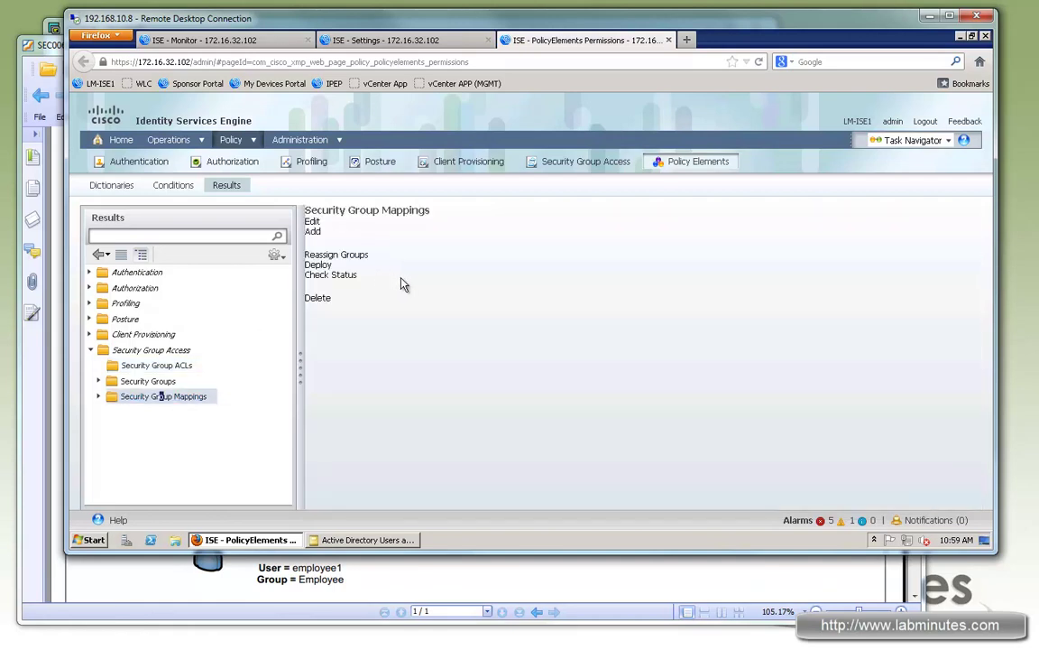
pyautogui.click(374, 248)
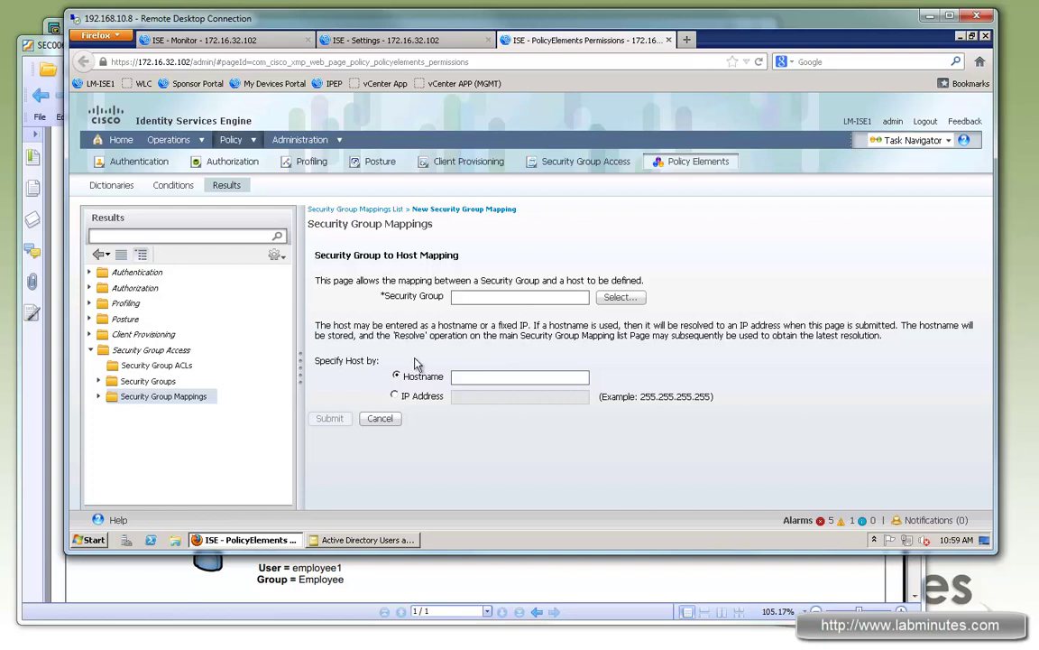
# Step: Create a security group named SGA_DEVICE with a system-generated tag and submit it
pyautogui.click(114, 386)
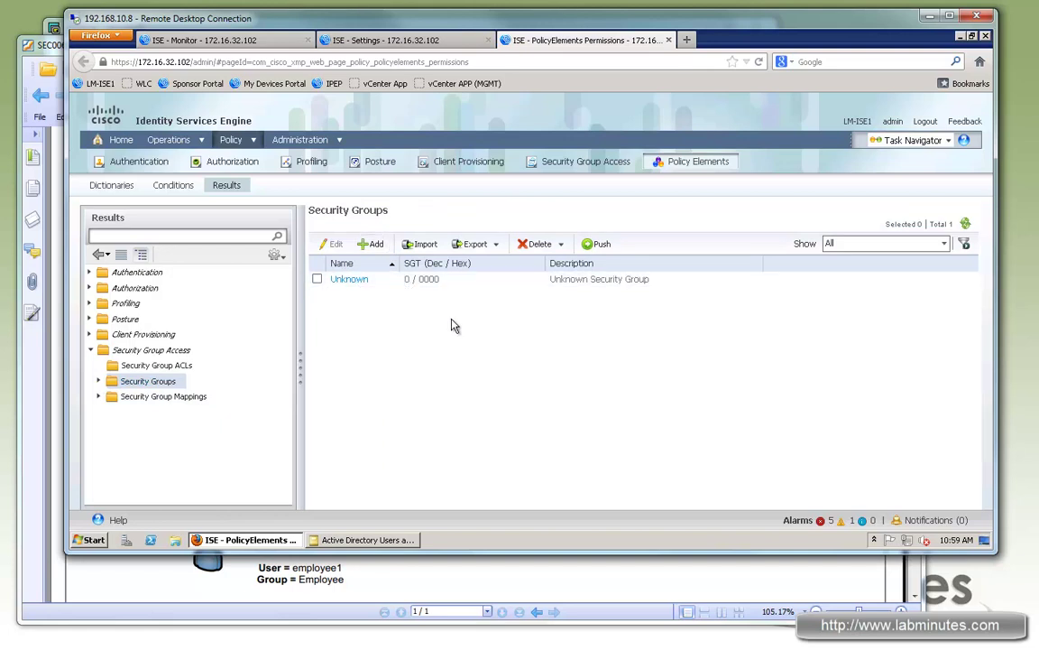
pyautogui.click(370, 243)
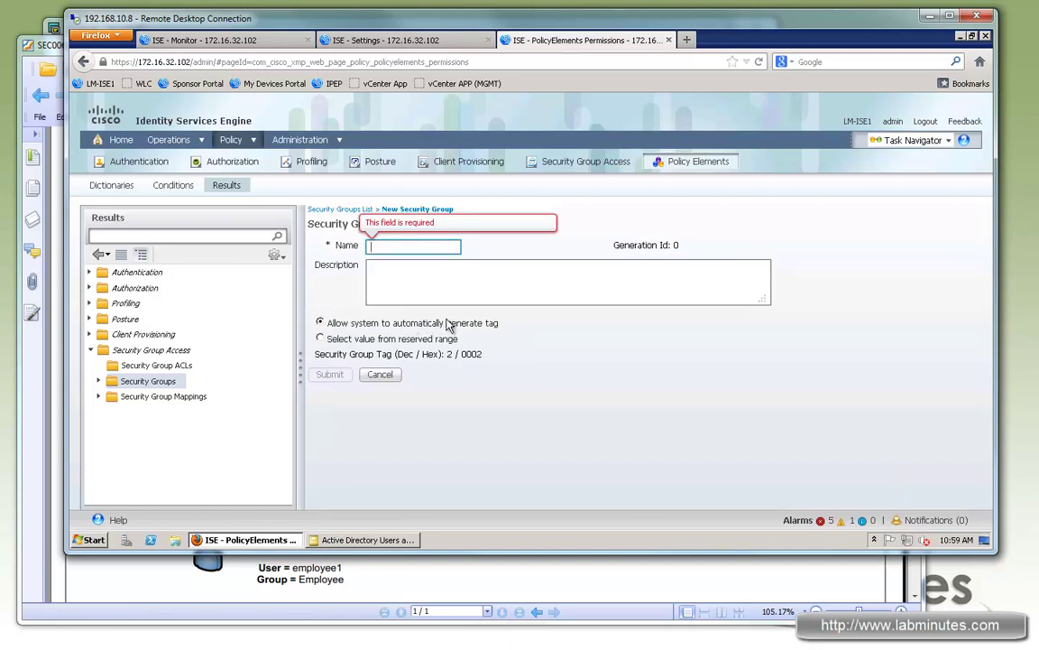
pyautogui.moveTo(438, 354); pyautogui.dragTo(458, 354)
pyautogui.click(406, 246)
pyautogui.write('S')
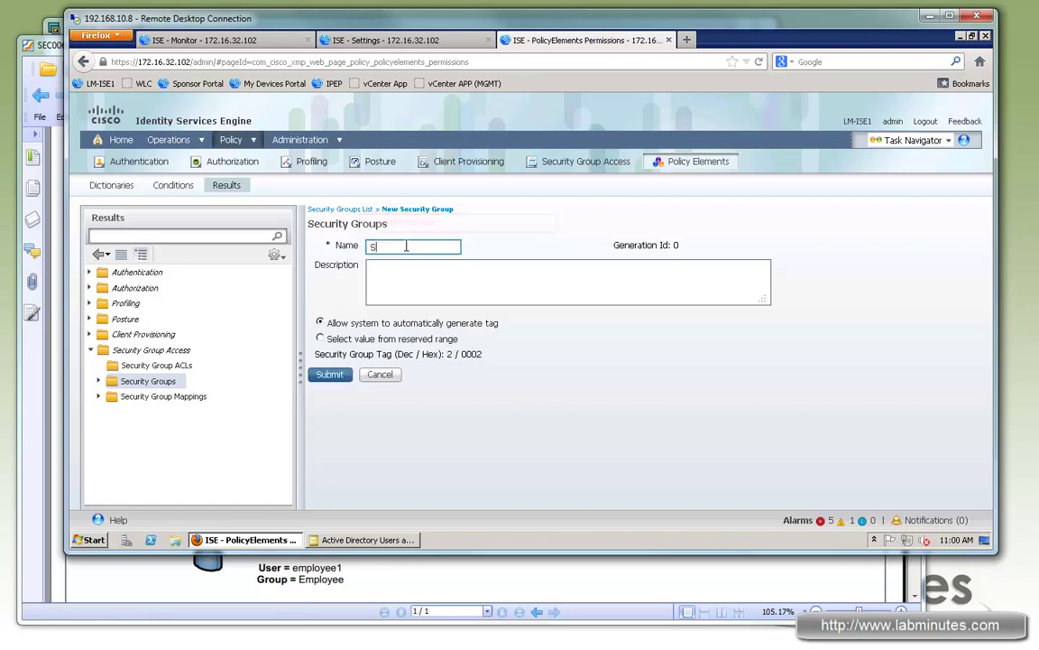
pyautogui.press('BackSpace')
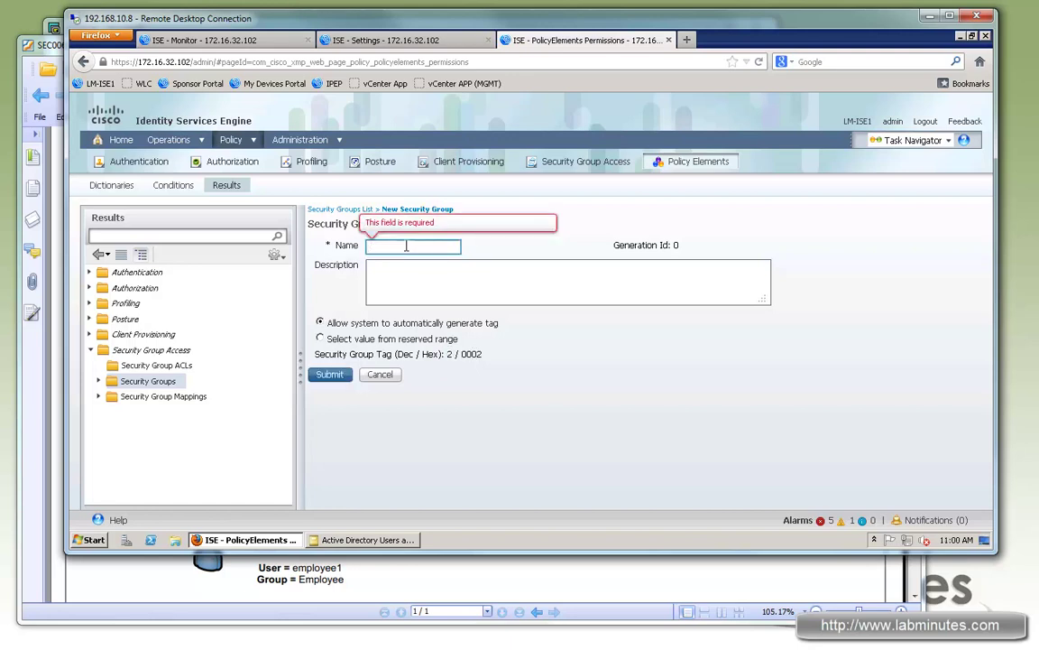
pyautogui.write('SGA_')
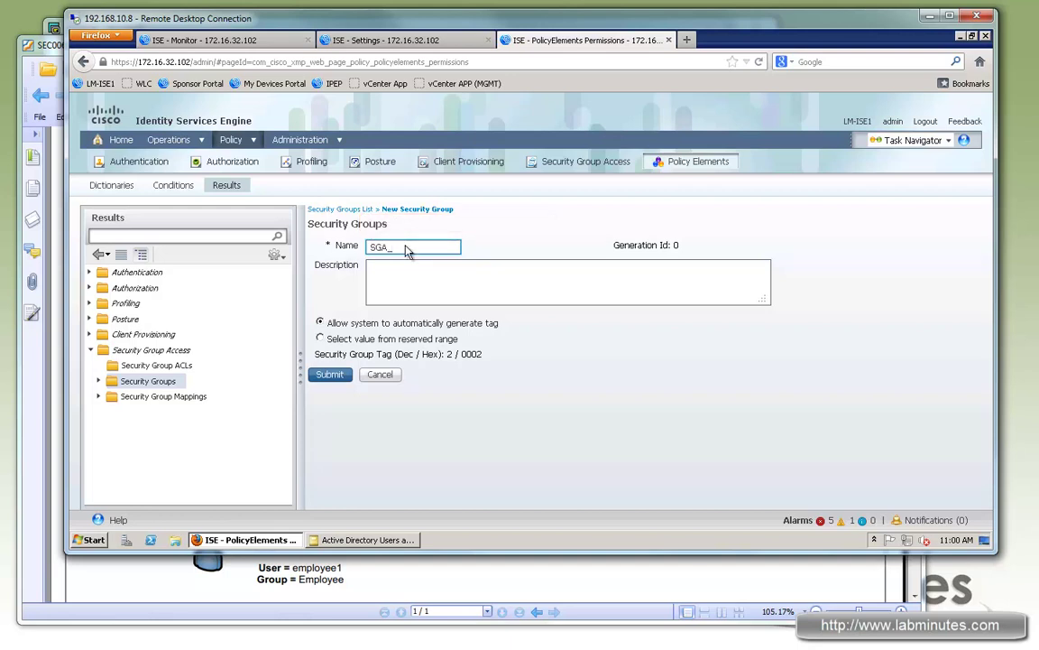
pyautogui.write('DEVICE')
pyautogui.click(329, 374)
pyautogui.click(330, 373)
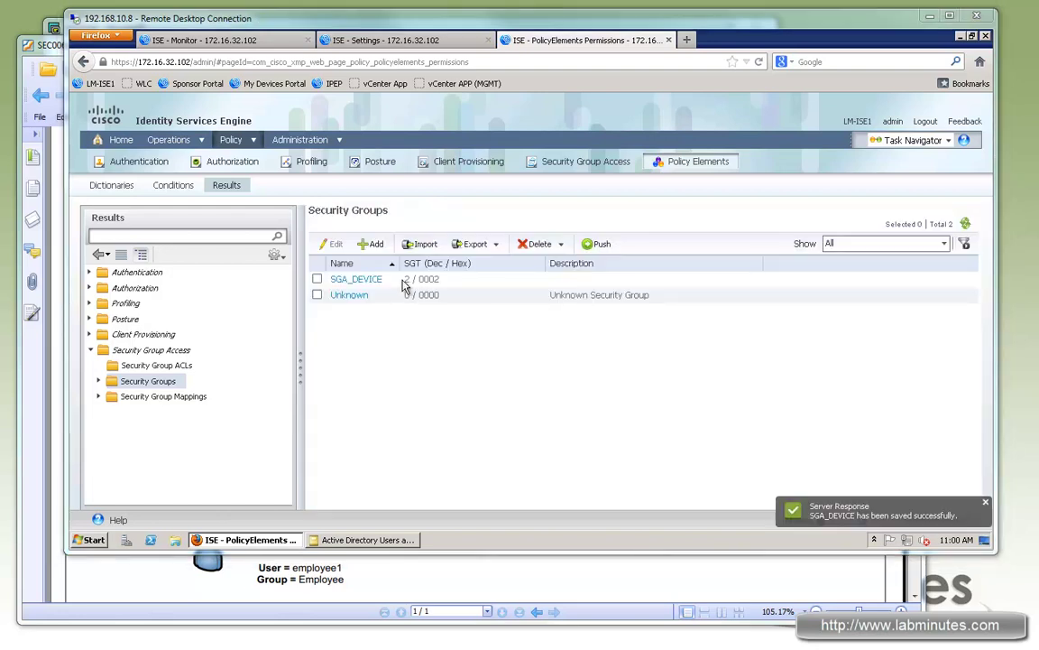
# Step: Create the security group NETWORK_ADMIN with tag value 100 from the reserved range, checking the SGT in the network diagram before submitting
pyautogui.click(375, 246)
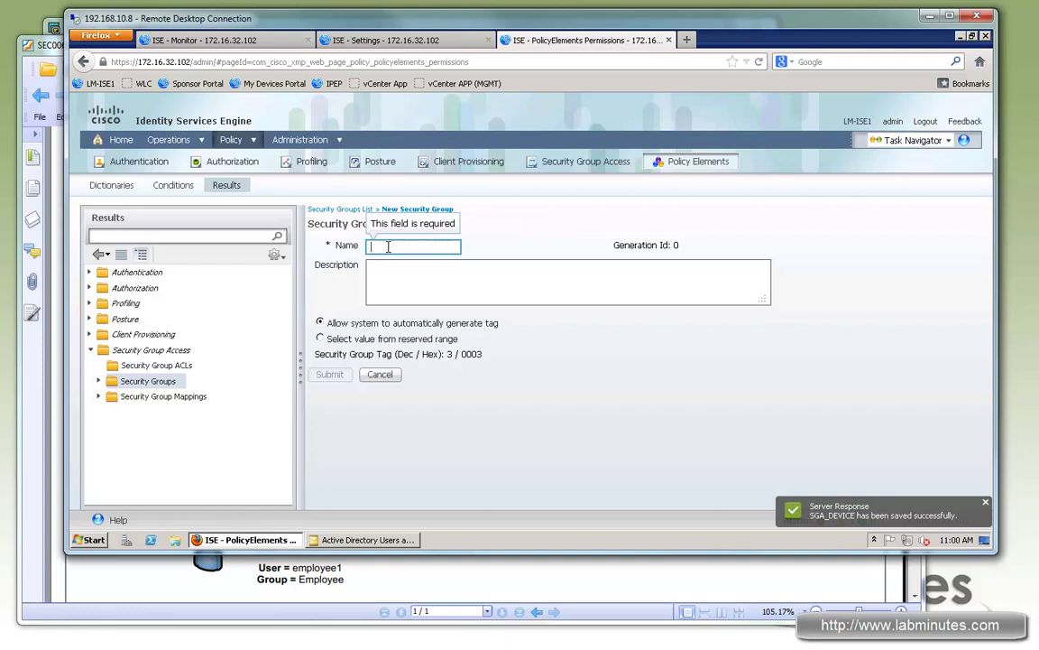
pyautogui.write('NETW')
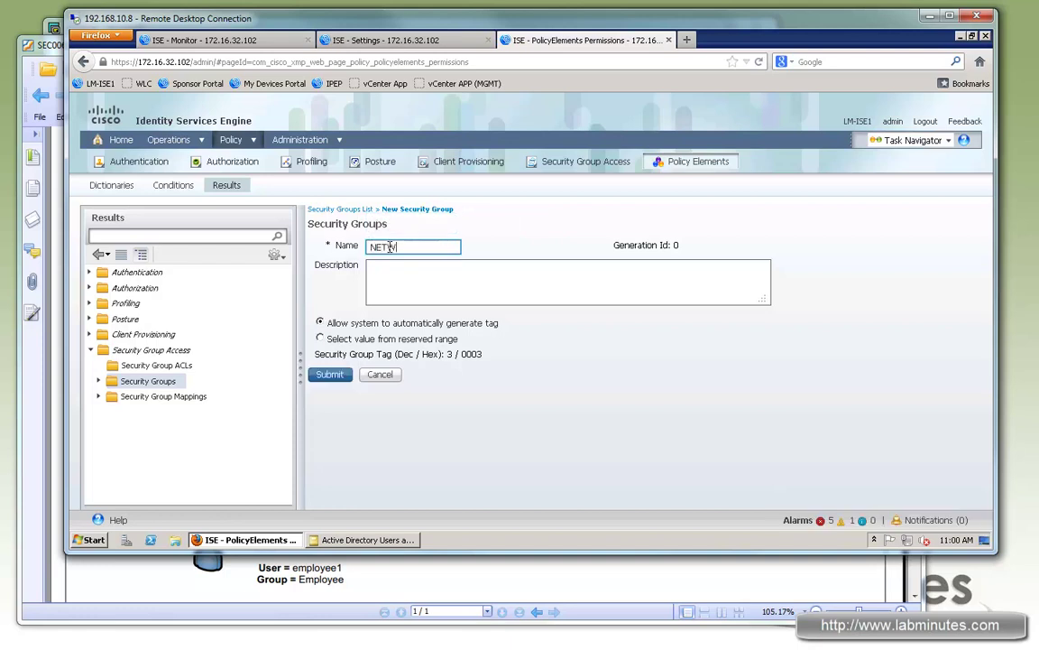
pyautogui.write('ORK_ADMIN')
pyautogui.click(320, 339)
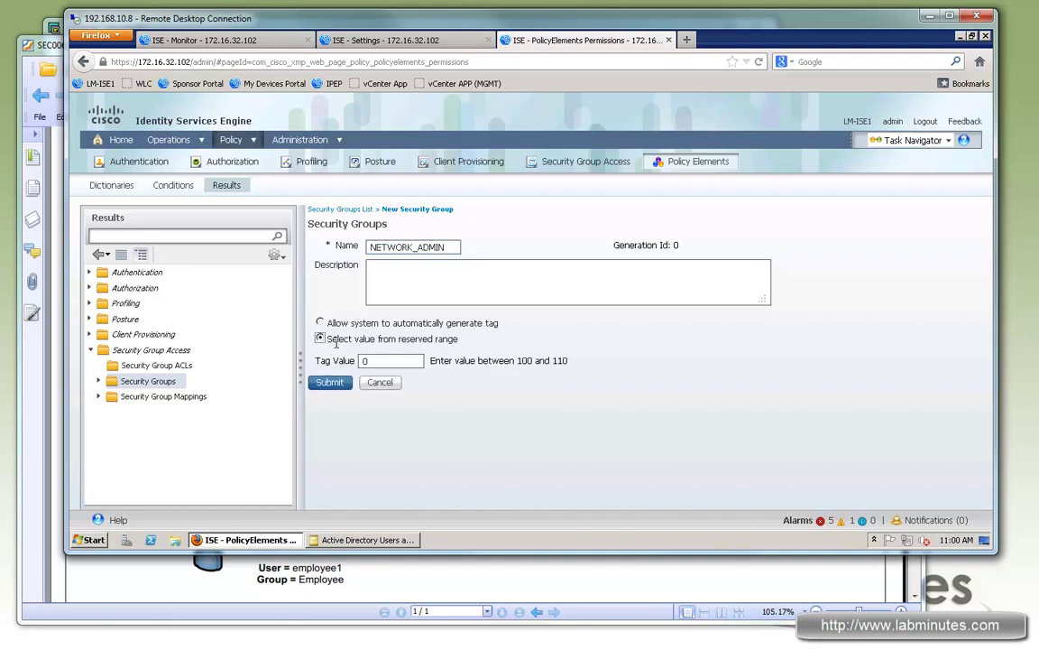
pyautogui.doubleClick(399, 361)
pyautogui.write('100')
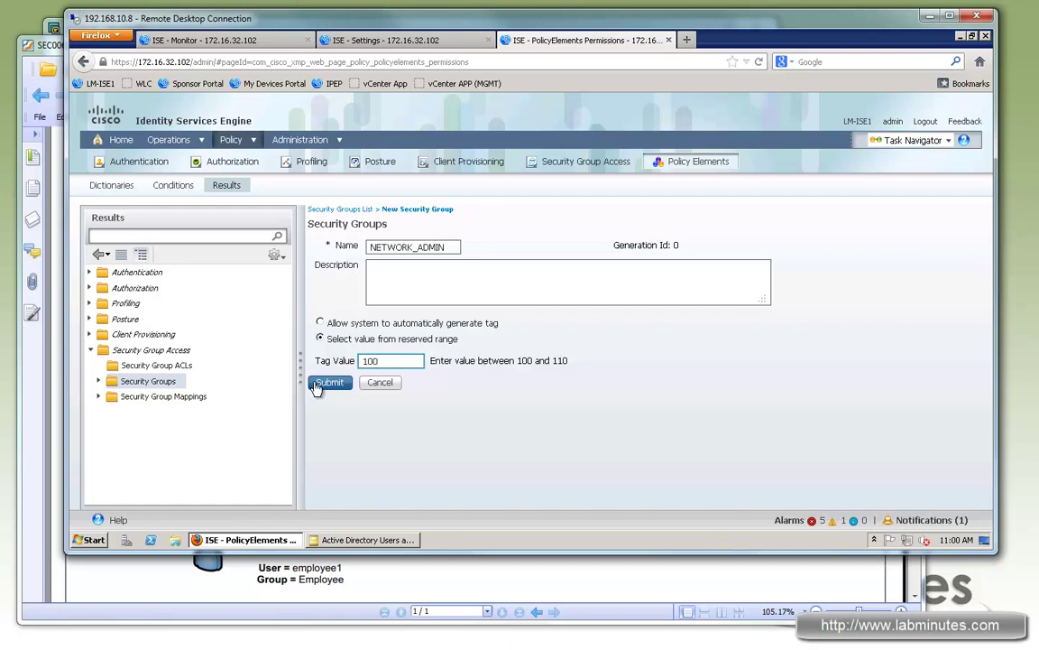
pyautogui.click(463, 574)
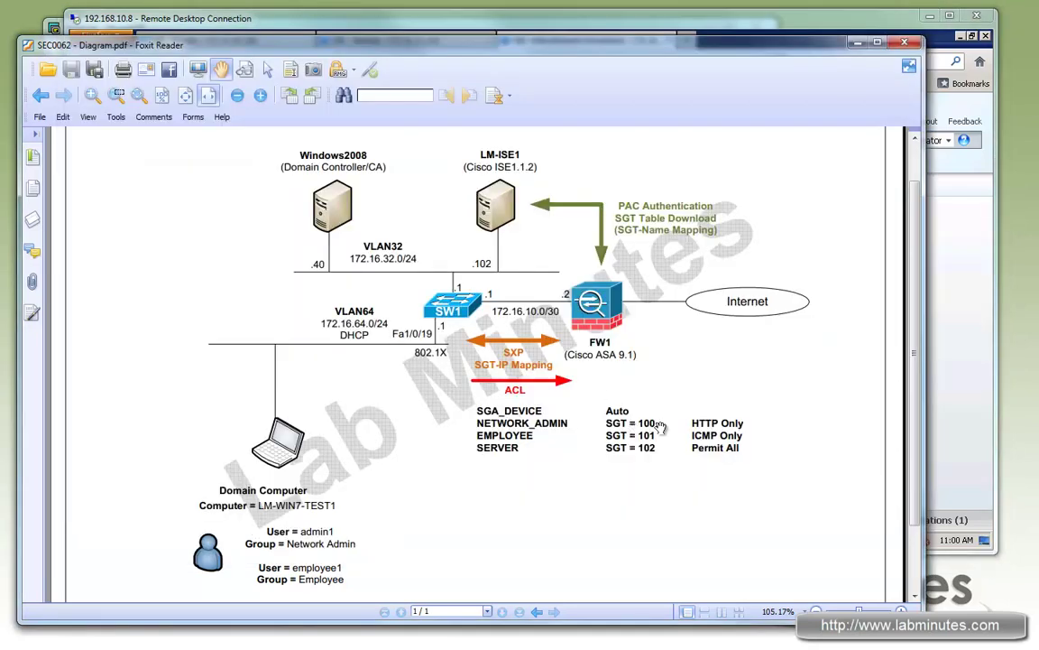
pyautogui.hotkey('alt', 'Tab')
pyautogui.click(331, 382)
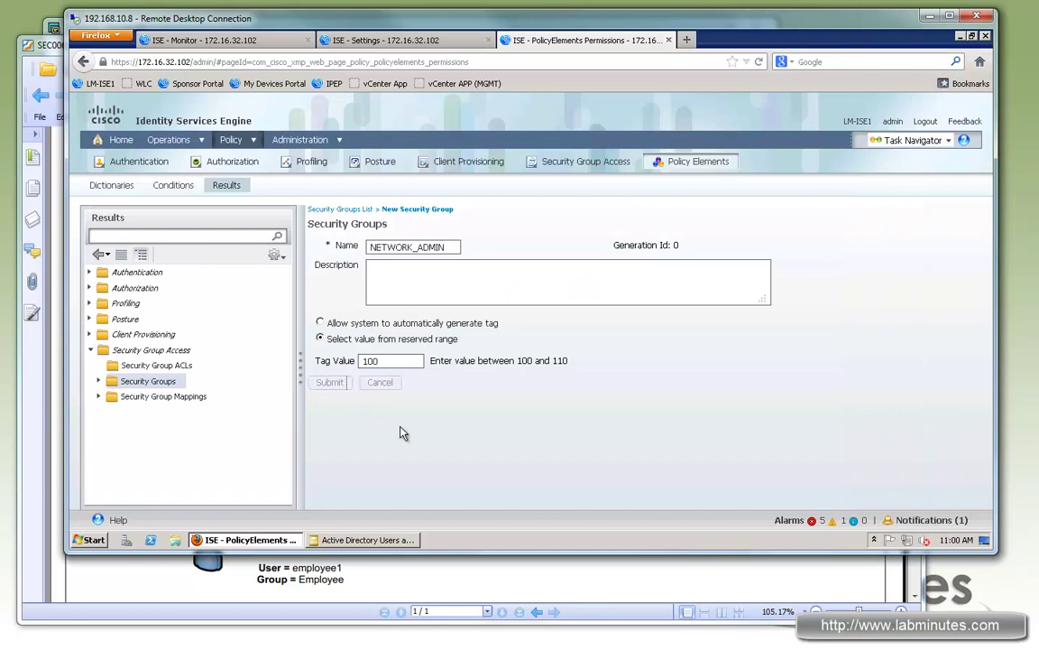
# Step: Create the security group EMPLOYEE with tag value 101 from the reserved range and submit it
pyautogui.click(371, 245)
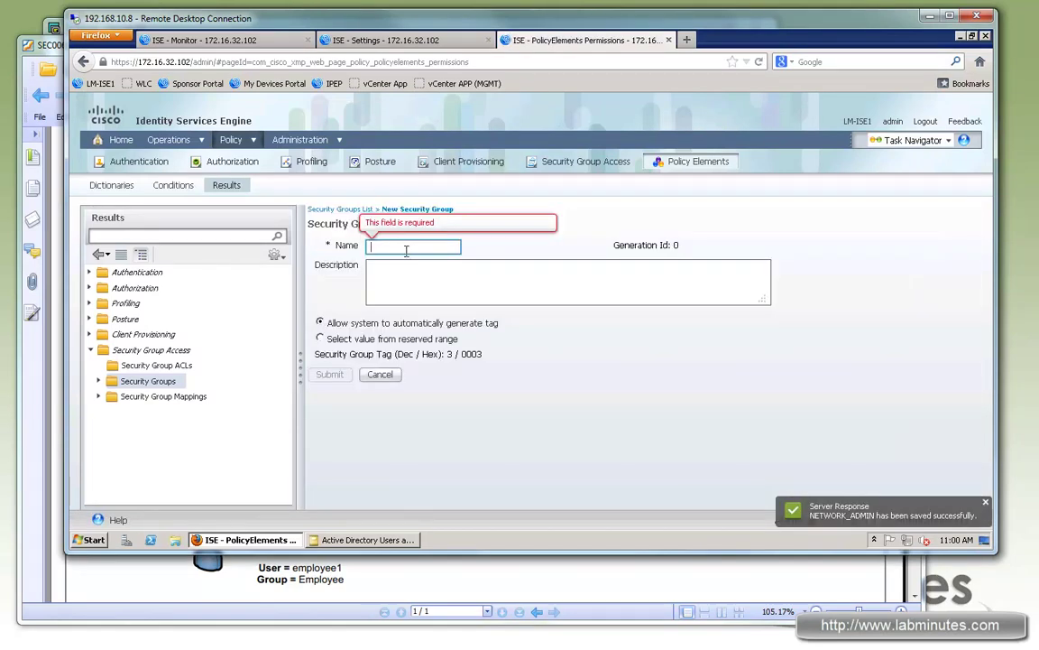
pyautogui.write('EMPLO')
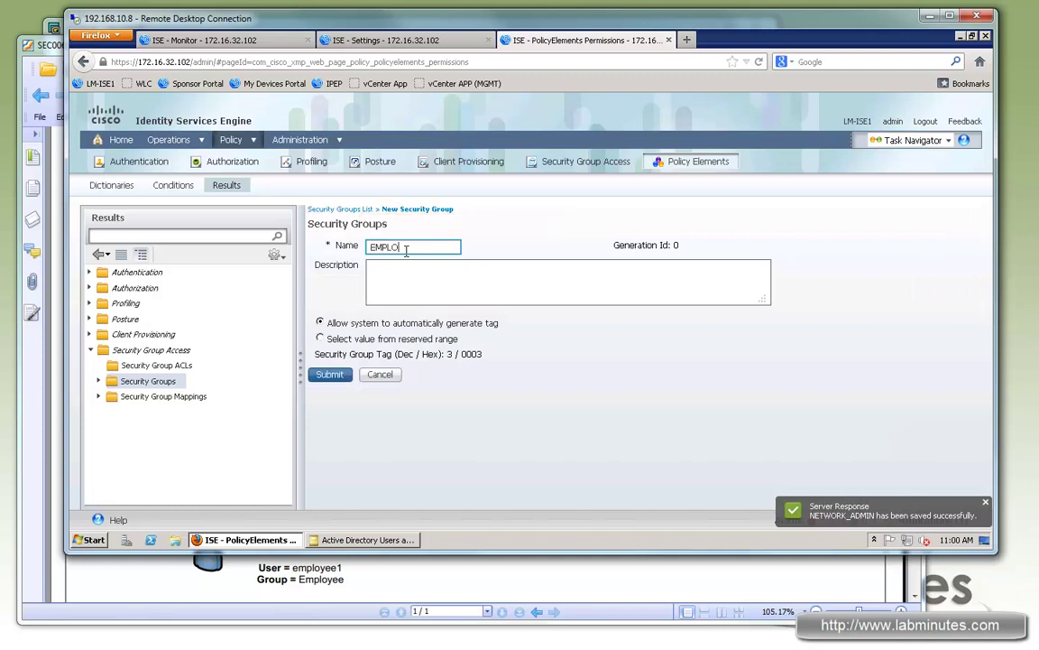
pyautogui.write('YEE')
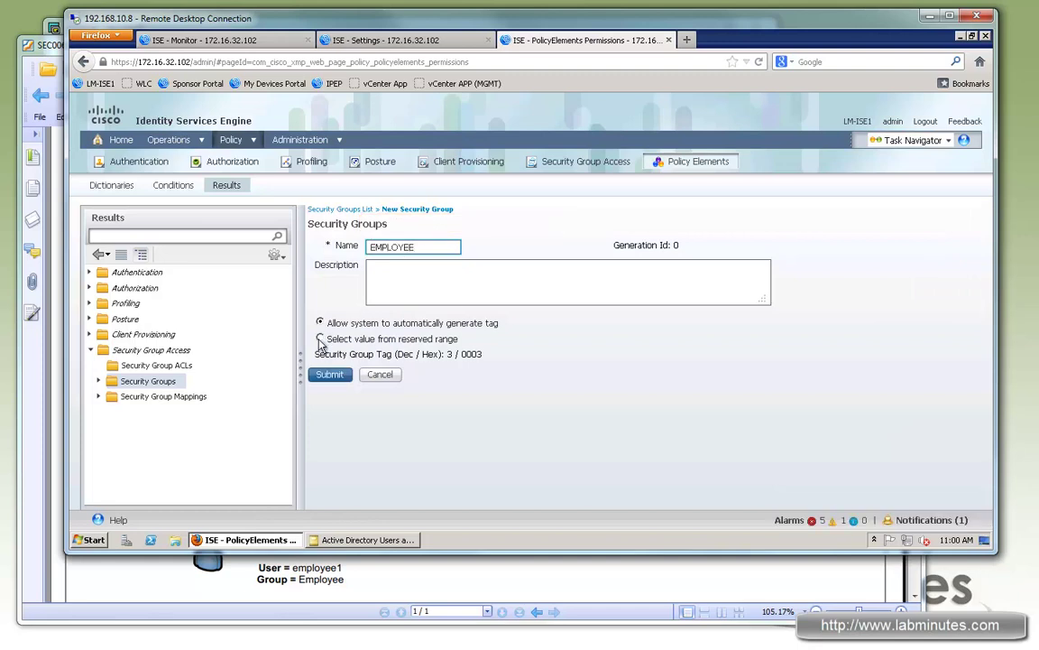
pyautogui.click(321, 338)
pyautogui.click(338, 358)
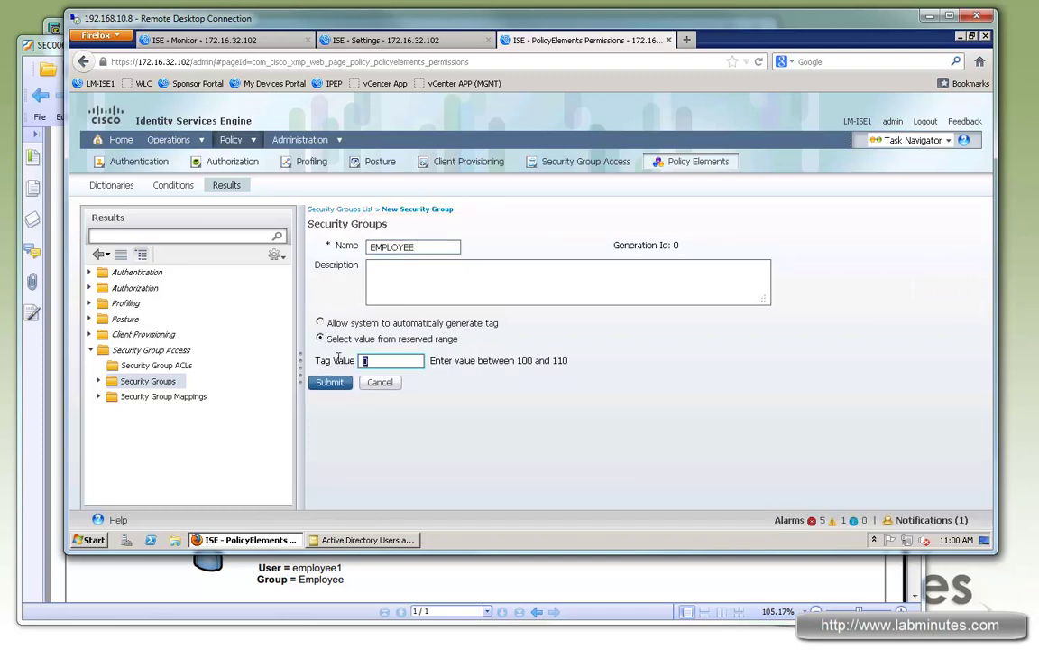
pyautogui.click(330, 383)
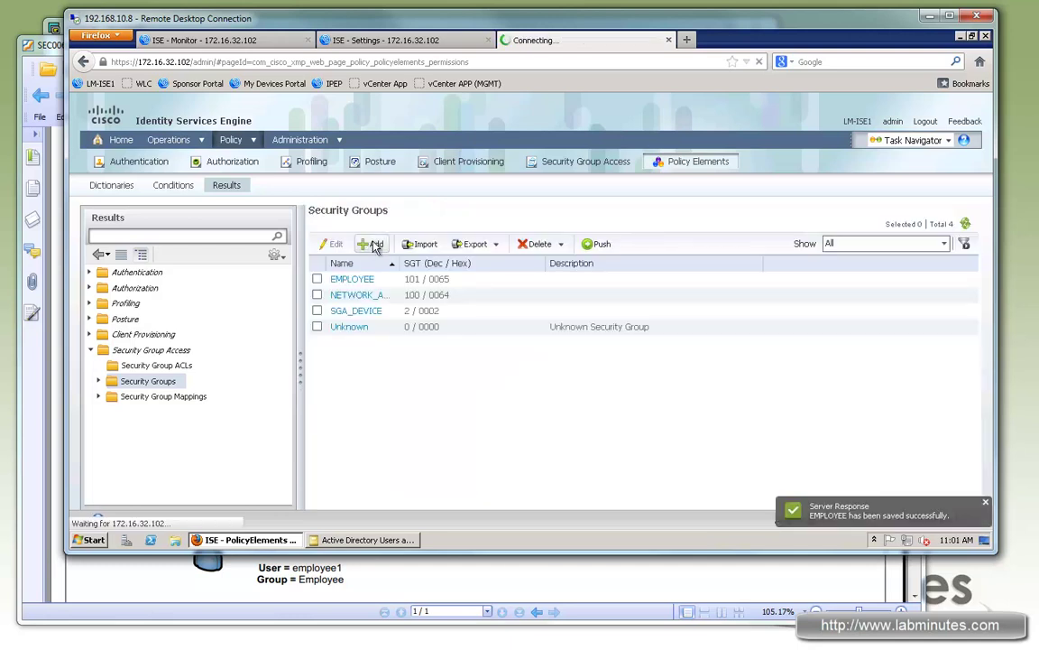
# Step: Create the security group SERVER with tag value 102 from the reserved range and submit it
pyautogui.click(391, 249)
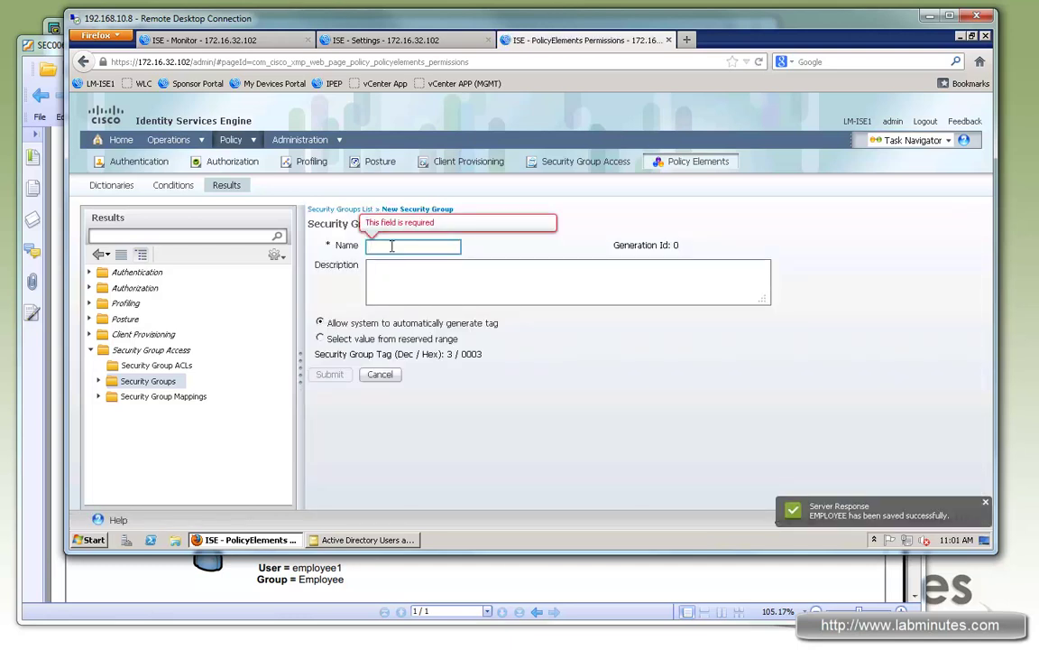
pyautogui.write('SERVER')
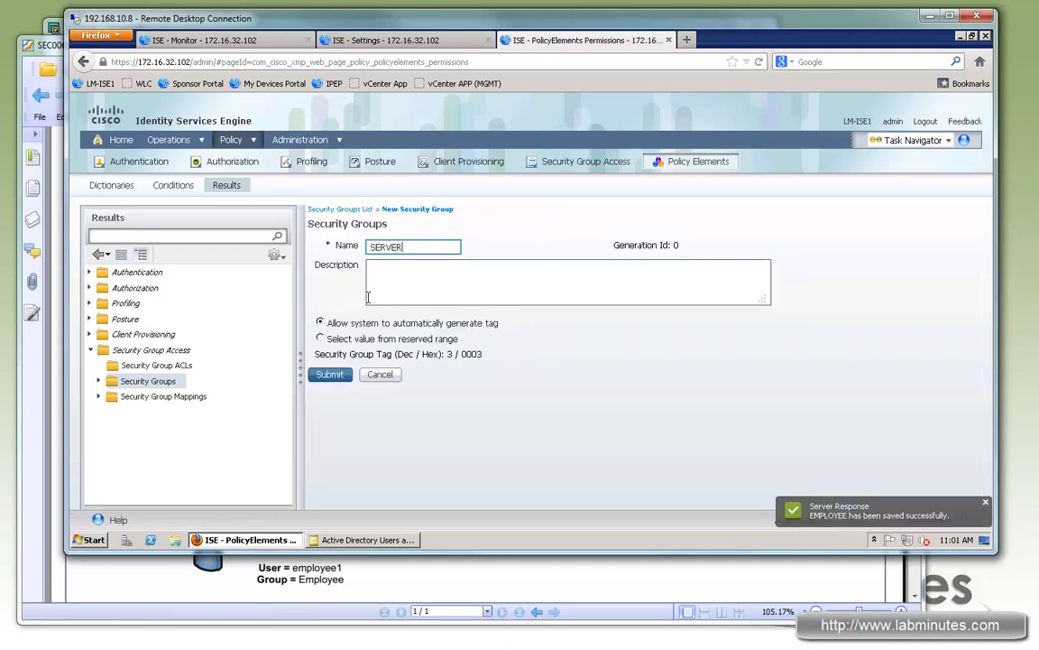
pyautogui.click(320, 338)
pyautogui.rightClick(338, 341)
pyautogui.press('Escape')
pyautogui.moveTo(385, 359); pyautogui.dragTo(351, 360)
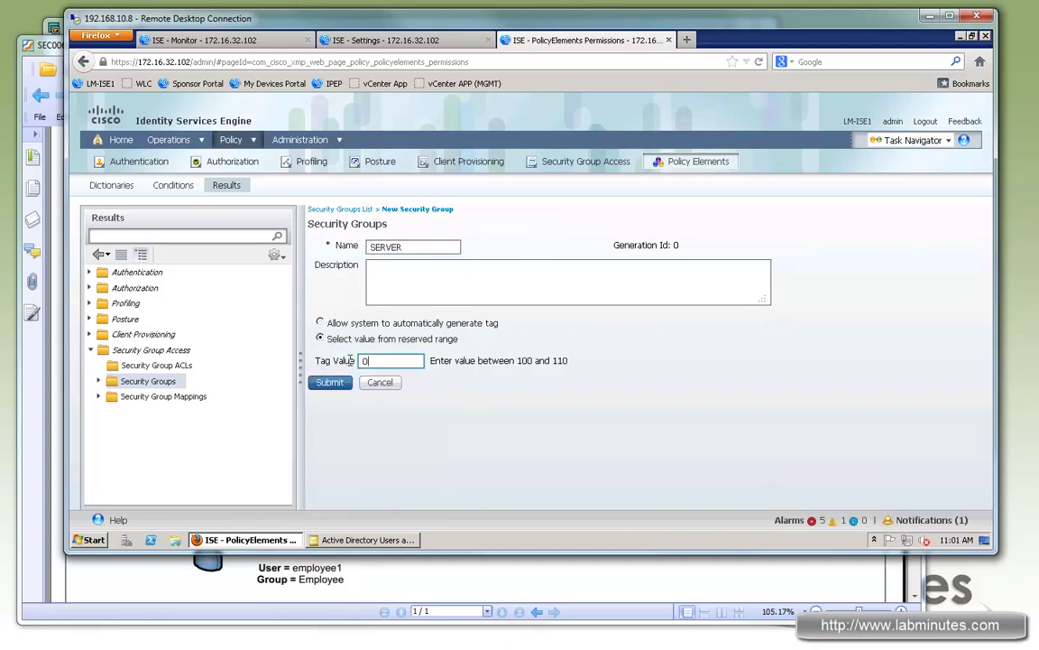
pyautogui.write('102')
pyautogui.click(341, 381)
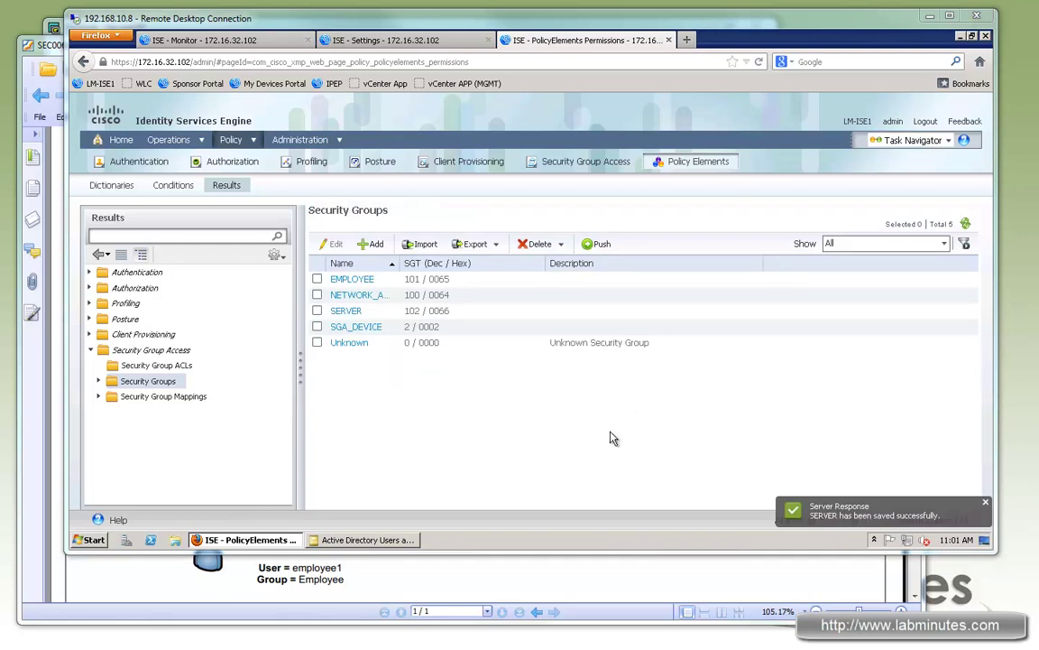
# Step: Open the authentication policy from the ISE monitor page and duplicate the Dot1X rule above the original
pyautogui.click(221, 41)
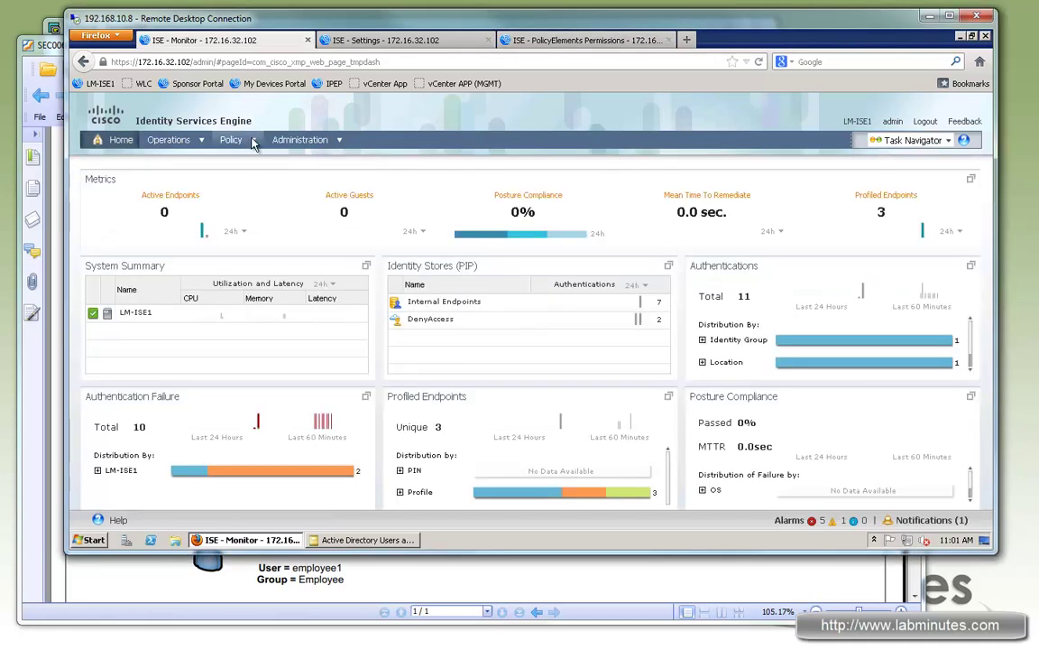
pyautogui.click(231, 140)
pyautogui.click(235, 160)
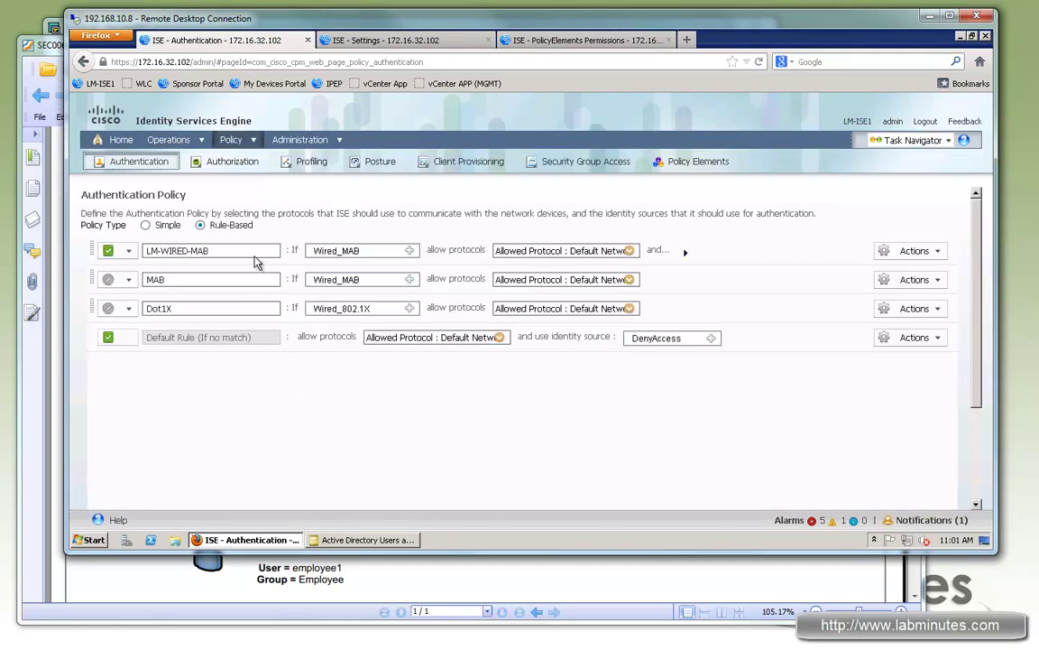
pyautogui.moveTo(172, 251); pyautogui.dragTo(210, 252)
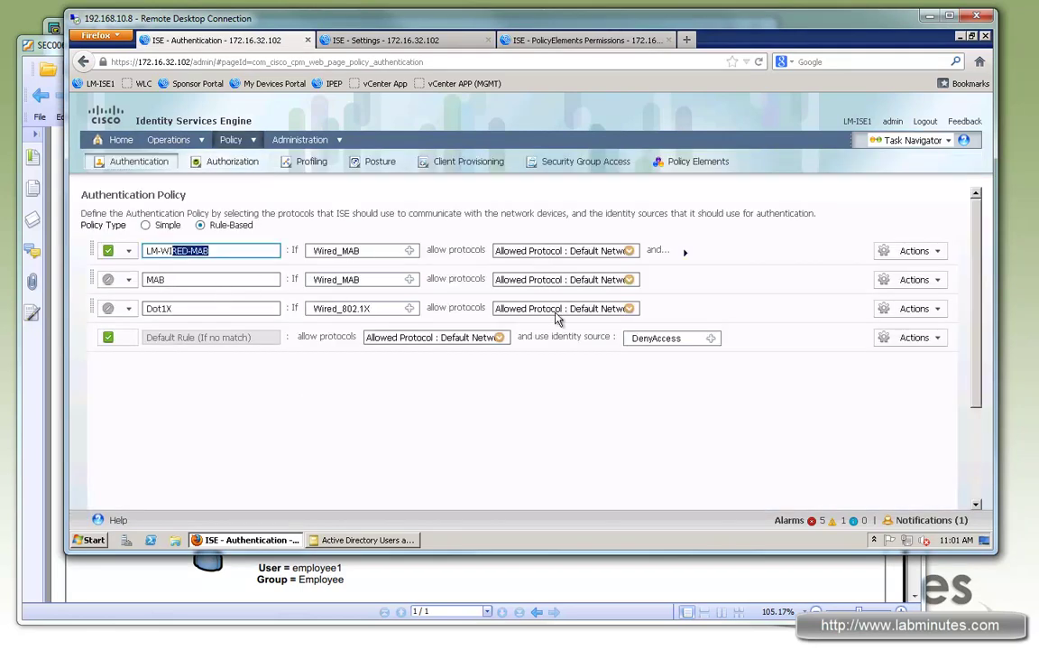
pyautogui.click(912, 309)
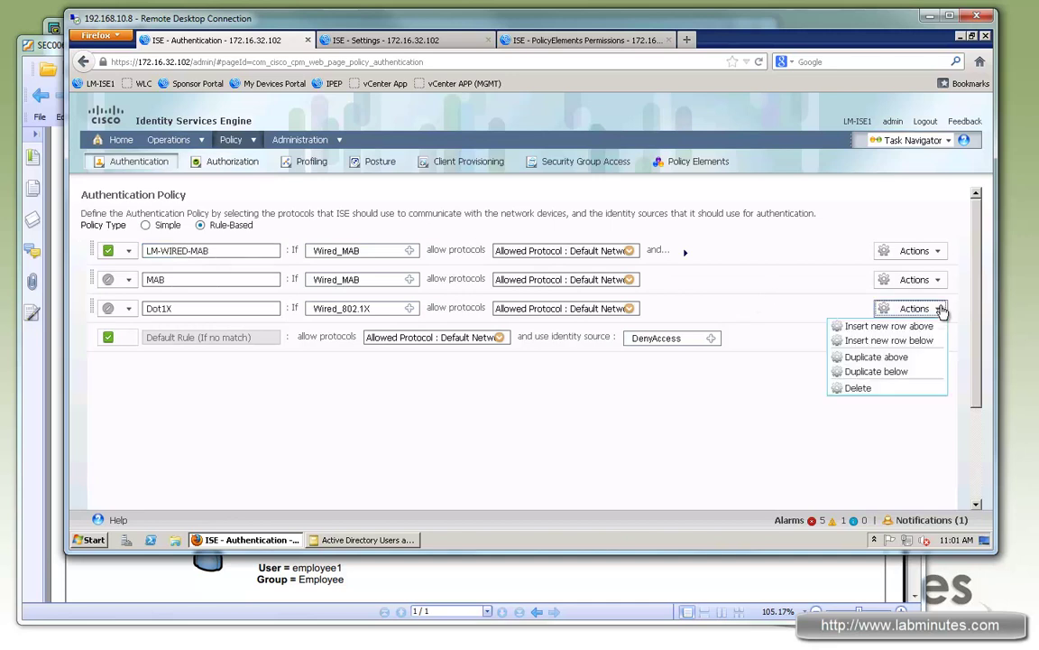
pyautogui.click(874, 357)
# Step: Enable the duplicated Dot1X rule and rename it LM-WIRED-DOT1X
pyautogui.click(118, 309)
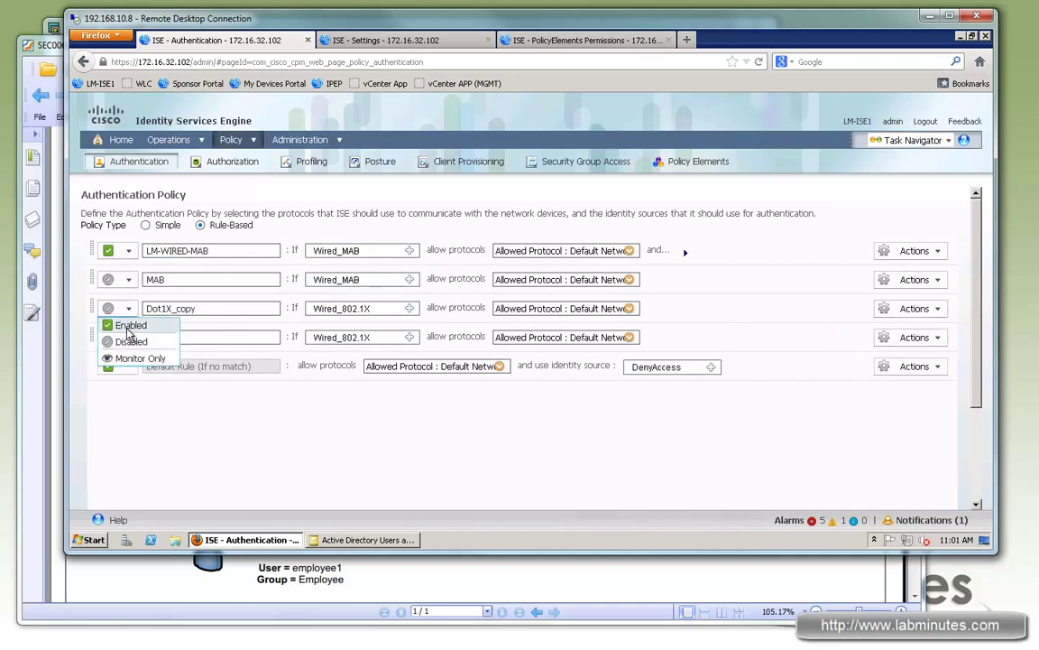
pyautogui.click(112, 324)
pyautogui.moveTo(138, 308); pyautogui.dragTo(294, 309)
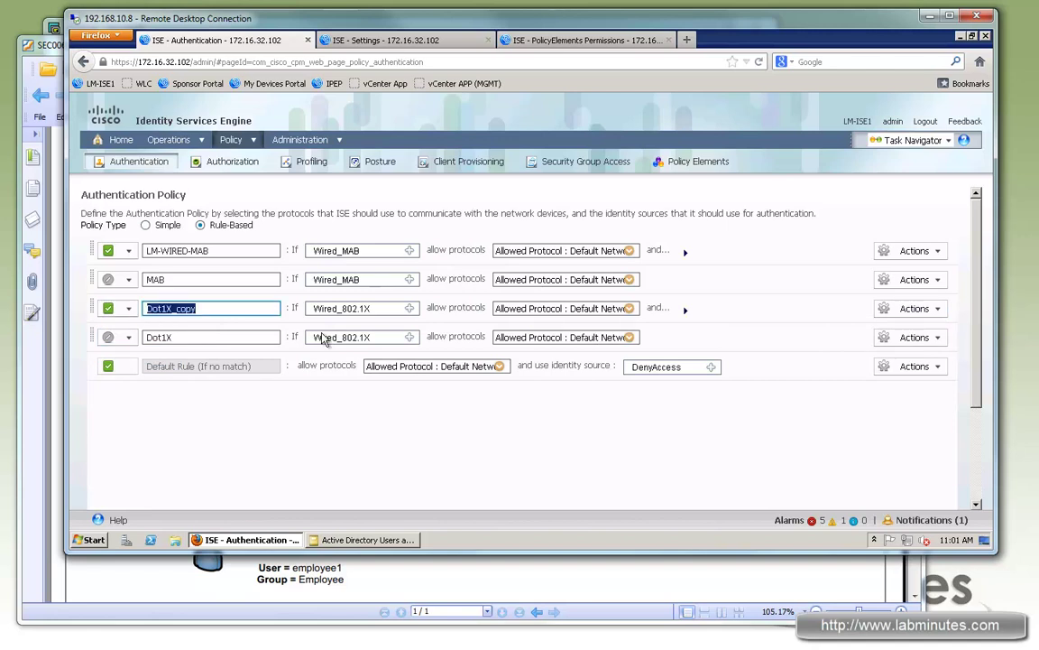
pyautogui.write('LM-WIRED-DOT1X')
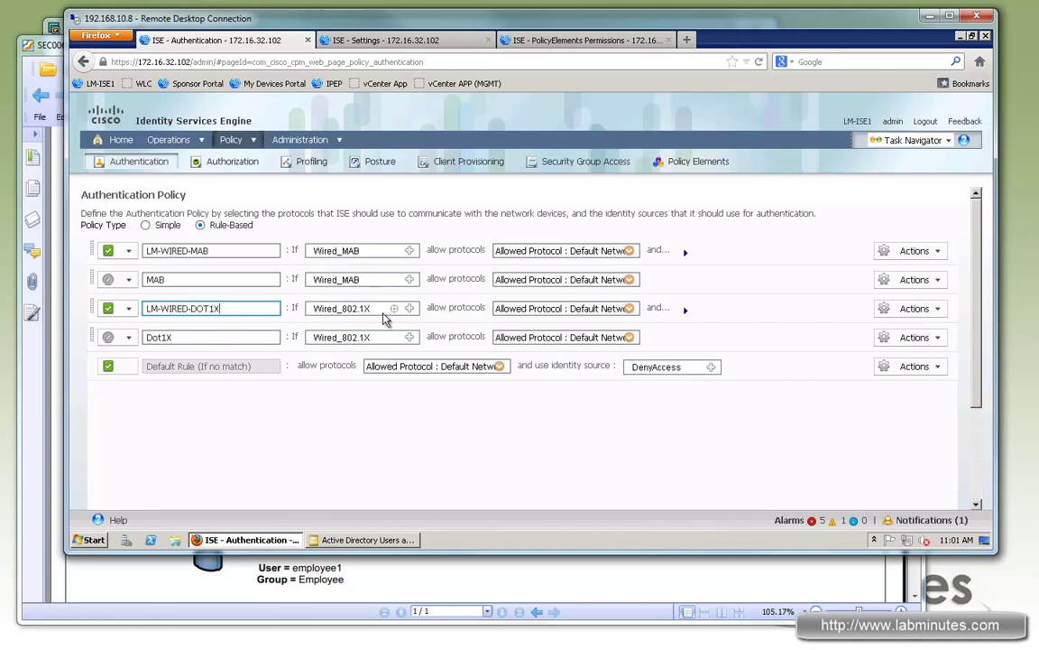
# Step: Set the allowed protocols of the LM-WIRED-DOT1X rule to LM-PEAP-TLS
pyautogui.click(629, 307)
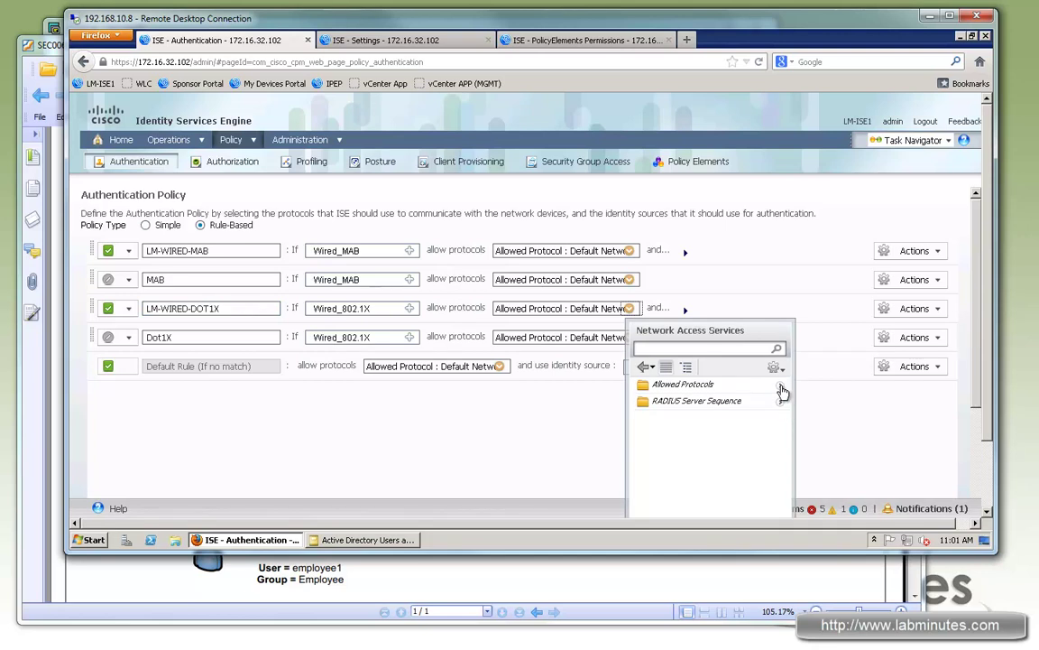
pyautogui.click(782, 389)
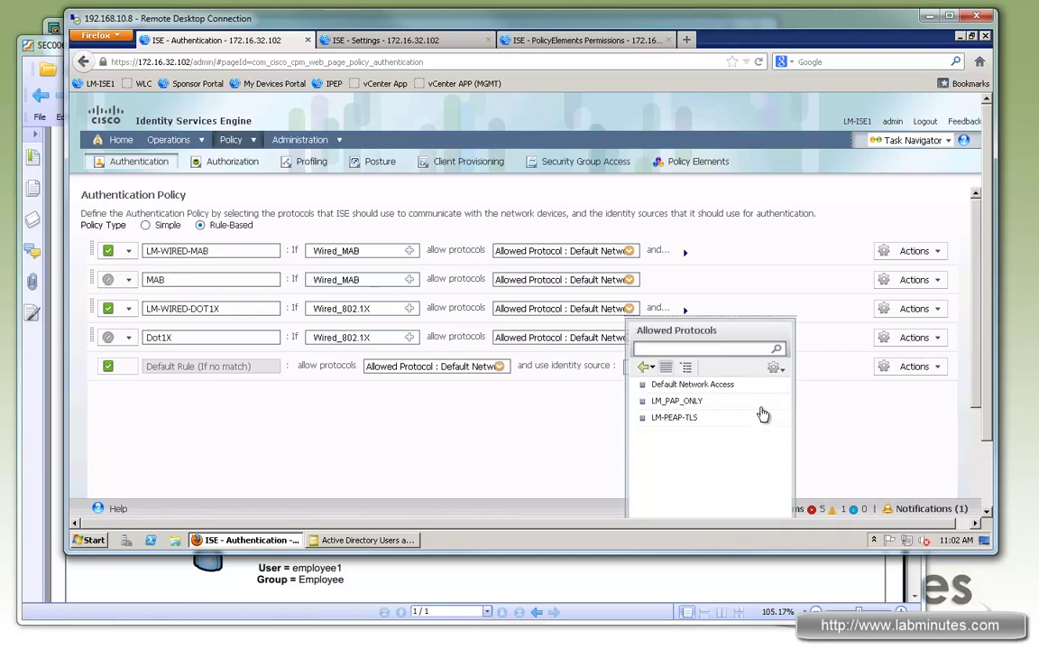
pyautogui.click(675, 417)
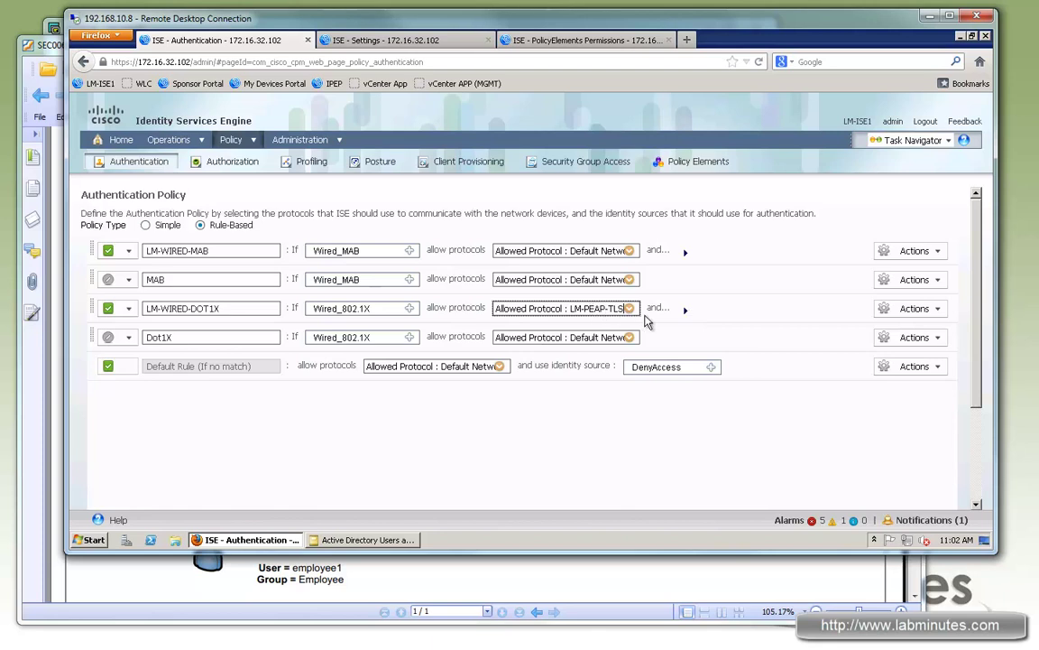
# Step: Set the identity source of the LM-WIRED-DOT1X rule's default entry to LM_AD_LOCAL and save the authentication policy
pyautogui.click(685, 311)
pyautogui.click(435, 351)
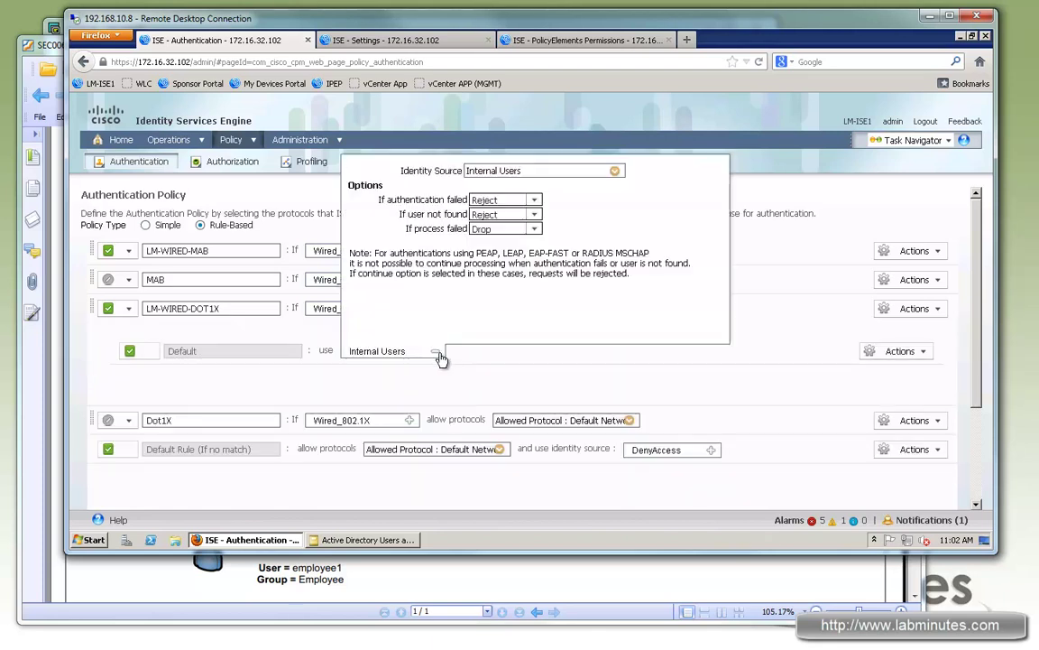
pyautogui.click(614, 173)
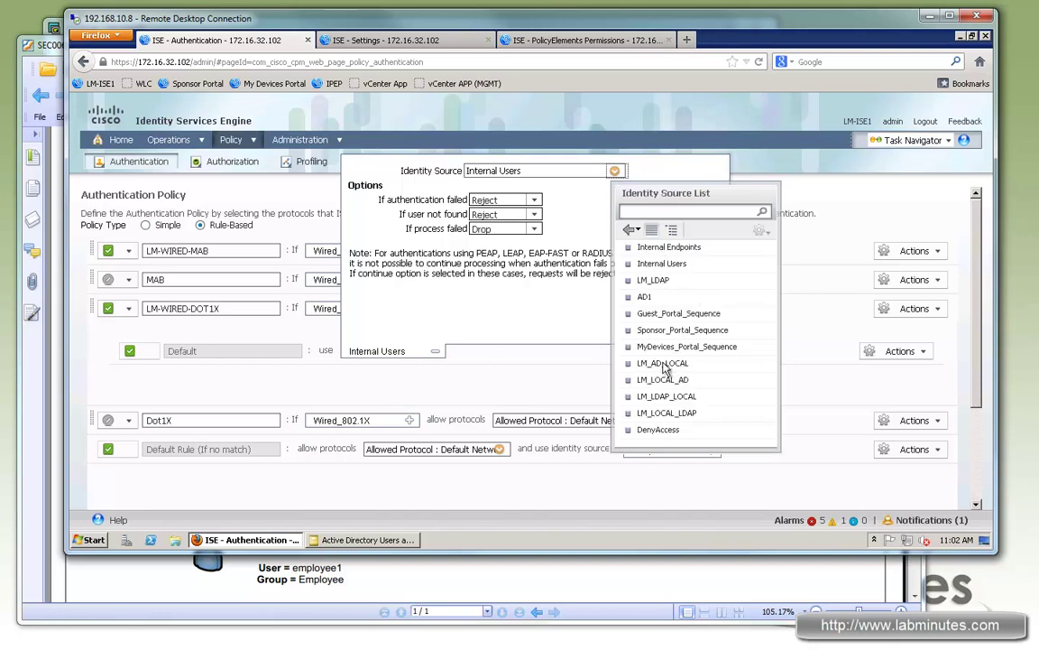
pyautogui.click(672, 363)
pyautogui.click(498, 383)
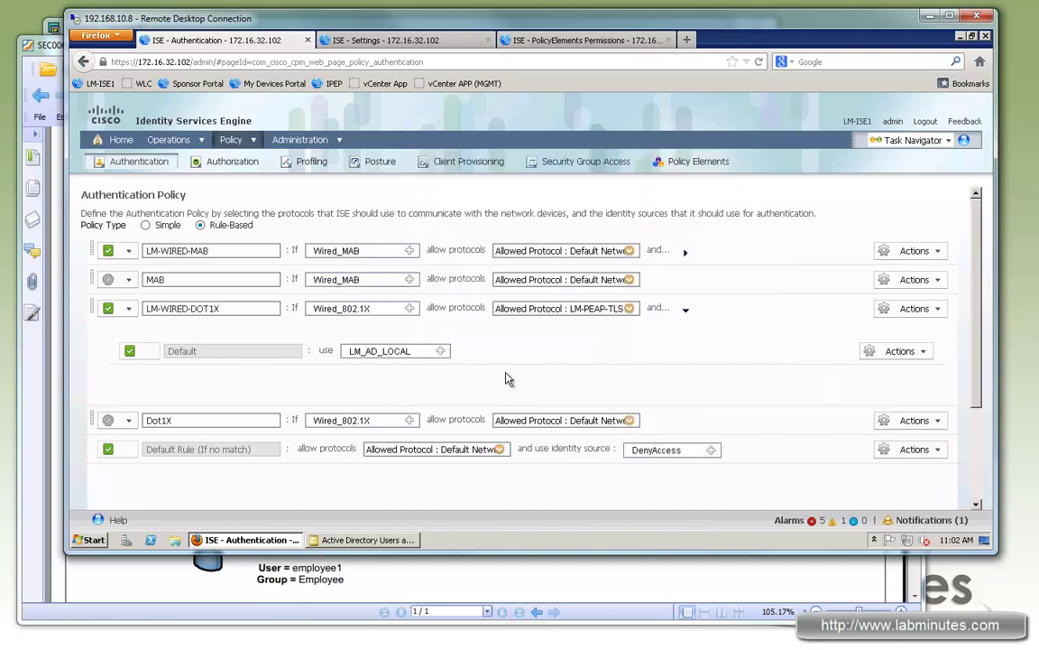
pyautogui.scroll(-3, 541, 379)
pyautogui.click(100, 506)
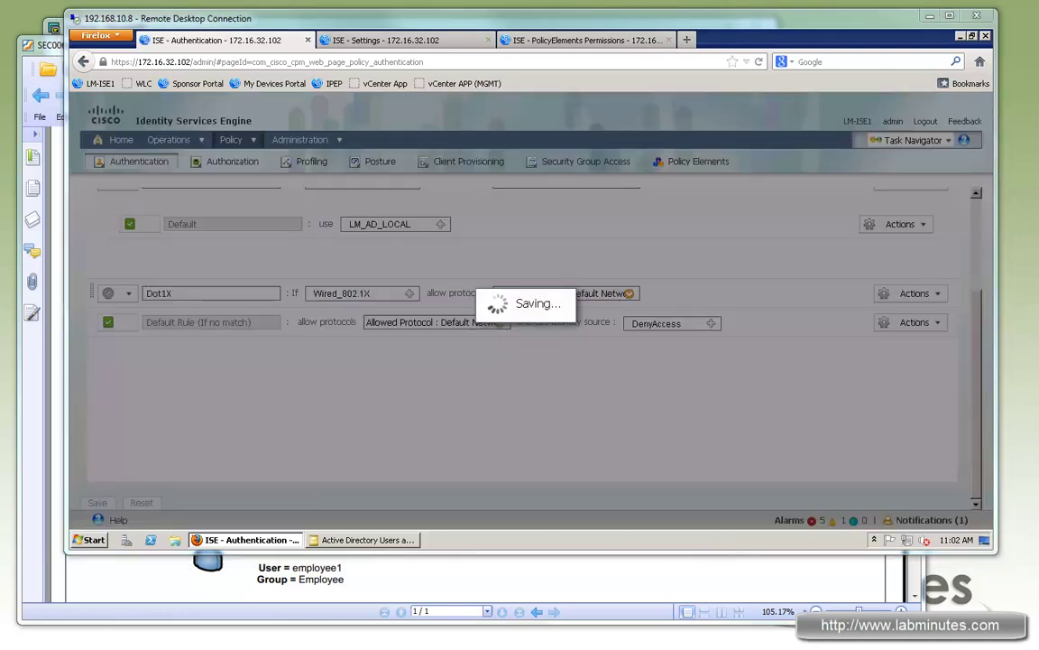
# Step: Bring the policy elements page next to the authentication page and open the authorization compound conditions list
pyautogui.click(363, 40)
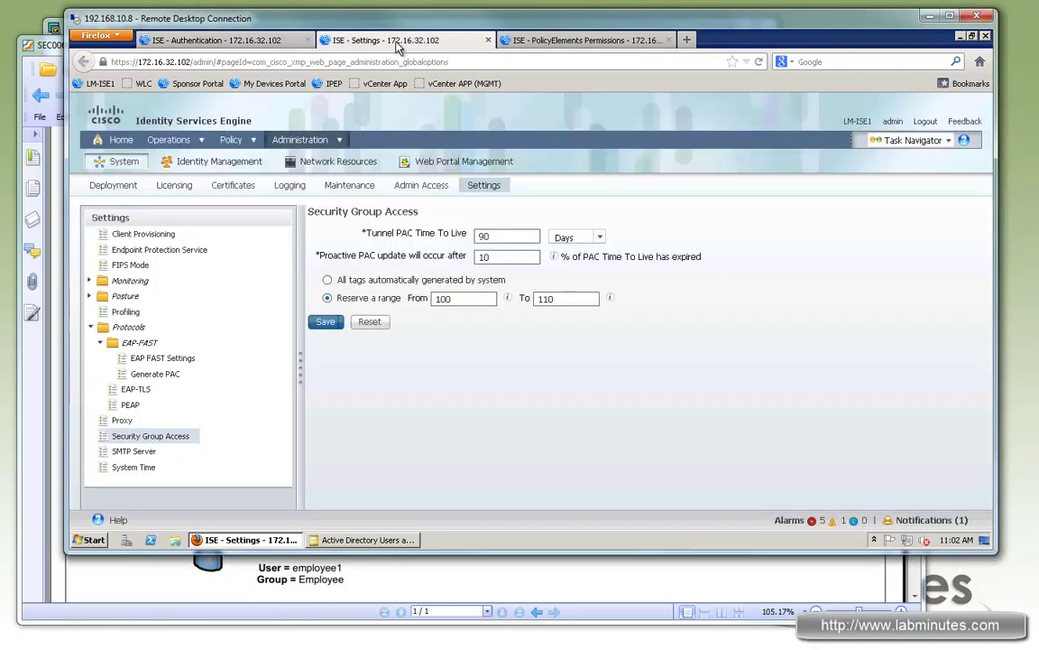
pyautogui.moveTo(320, 146)
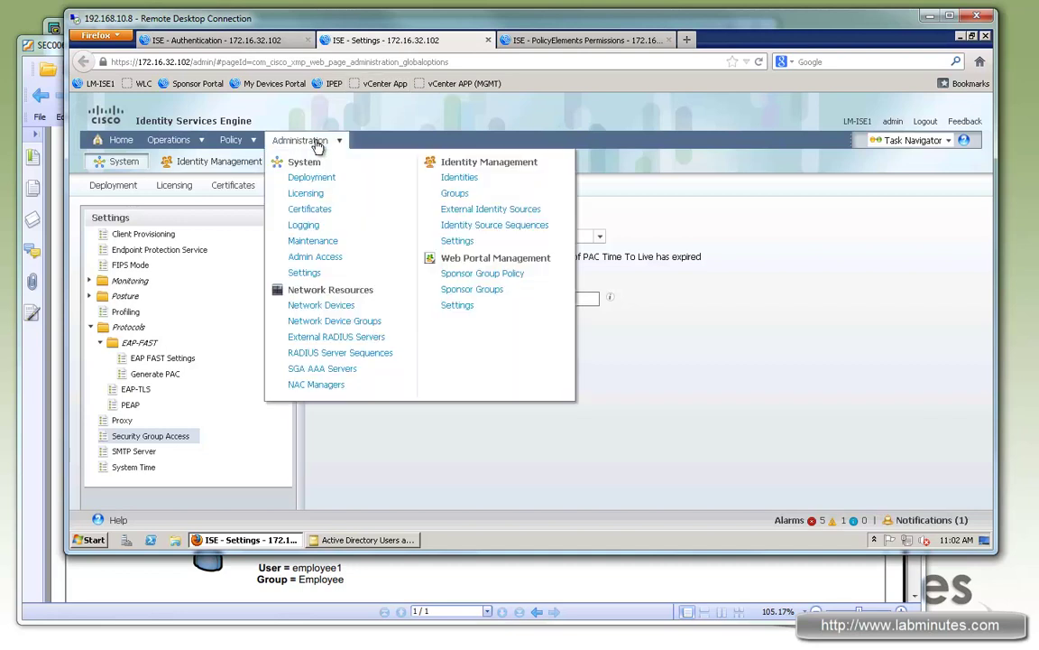
pyautogui.moveTo(242, 143)
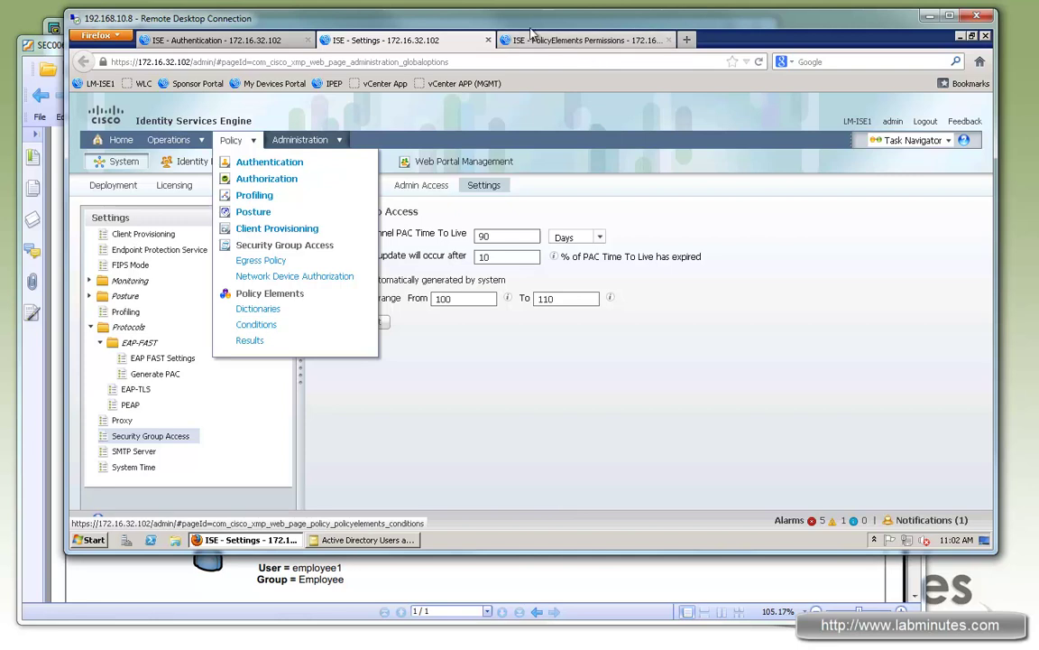
pyautogui.moveTo(532, 39); pyautogui.dragTo(327, 41)
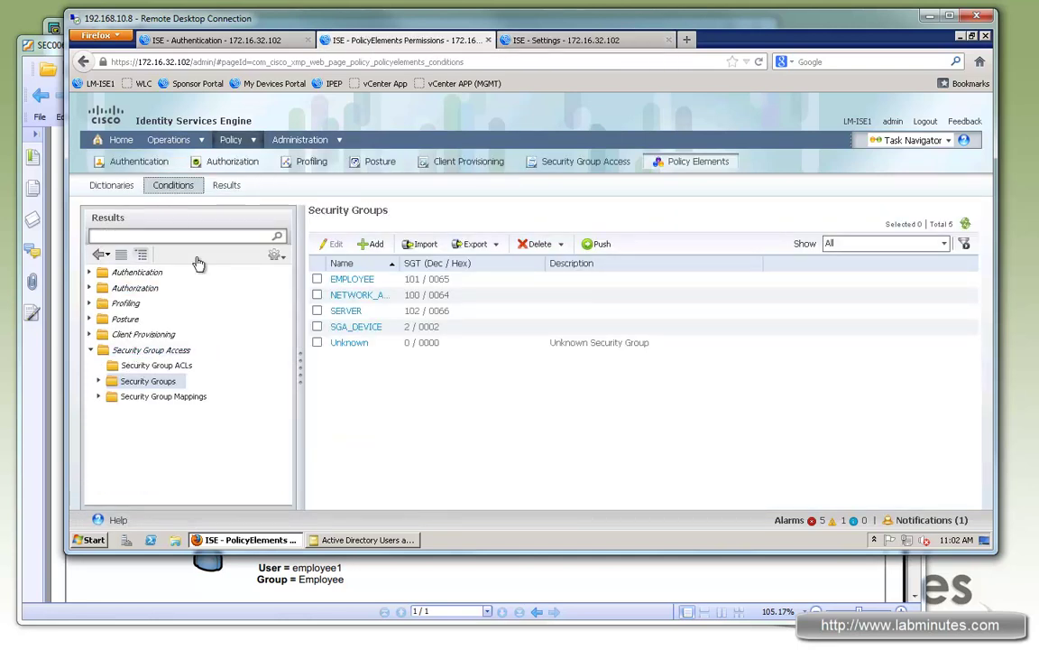
pyautogui.click(172, 185)
pyautogui.click(285, 301)
pyautogui.click(282, 289)
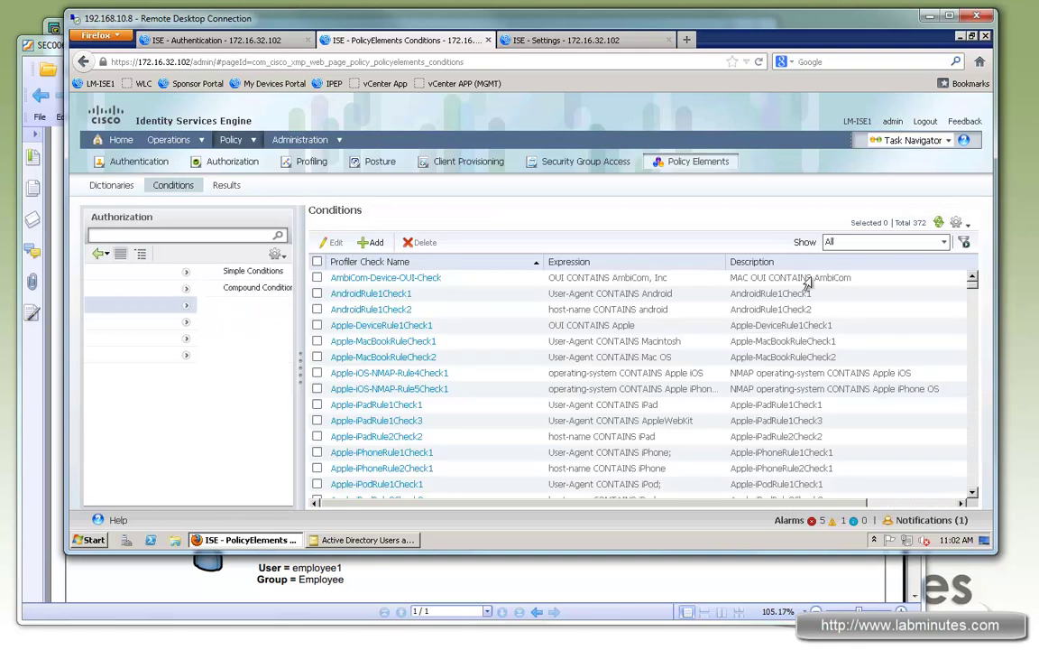
pyautogui.click(136, 288)
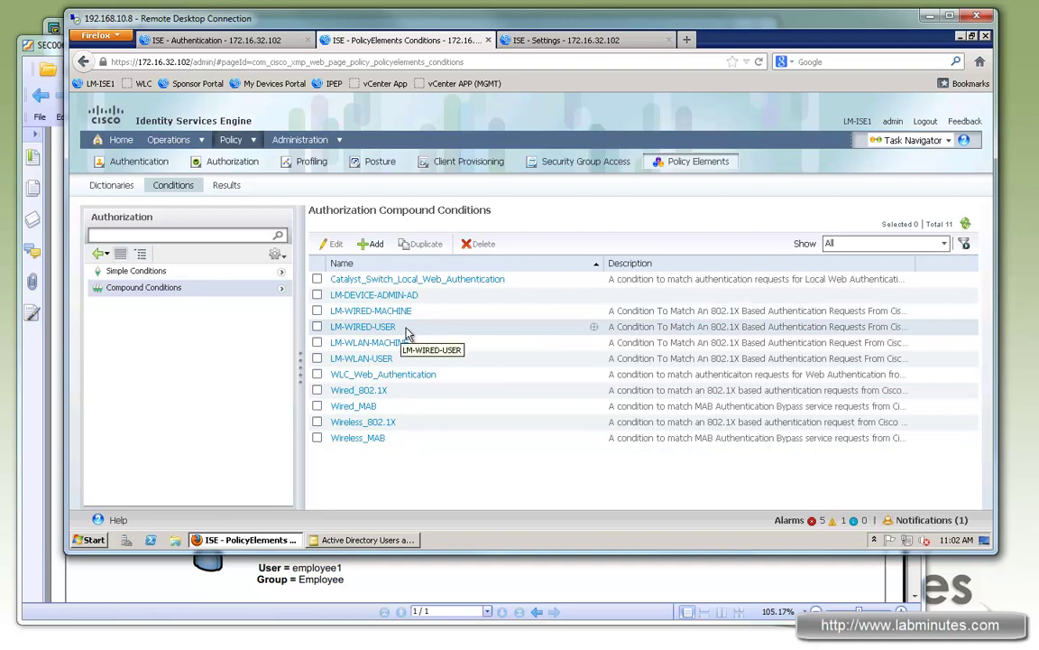
# Step: Duplicate the LM-WIRED-USER compound condition and name the copy LM-WIRED-NETWORK-ADMIN
pyautogui.click(317, 328)
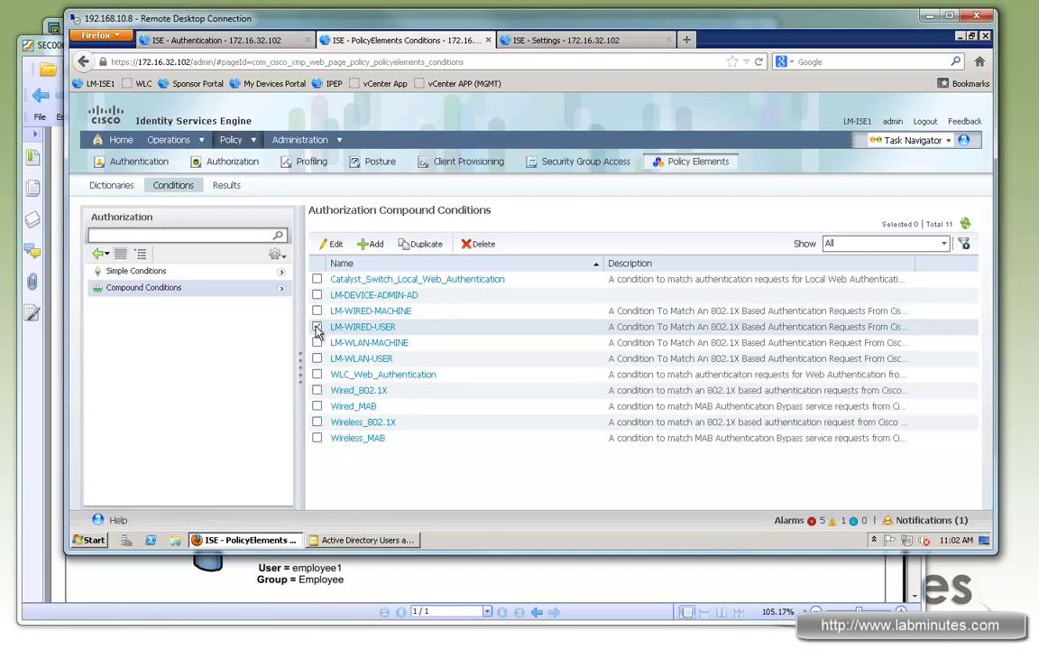
pyautogui.click(419, 249)
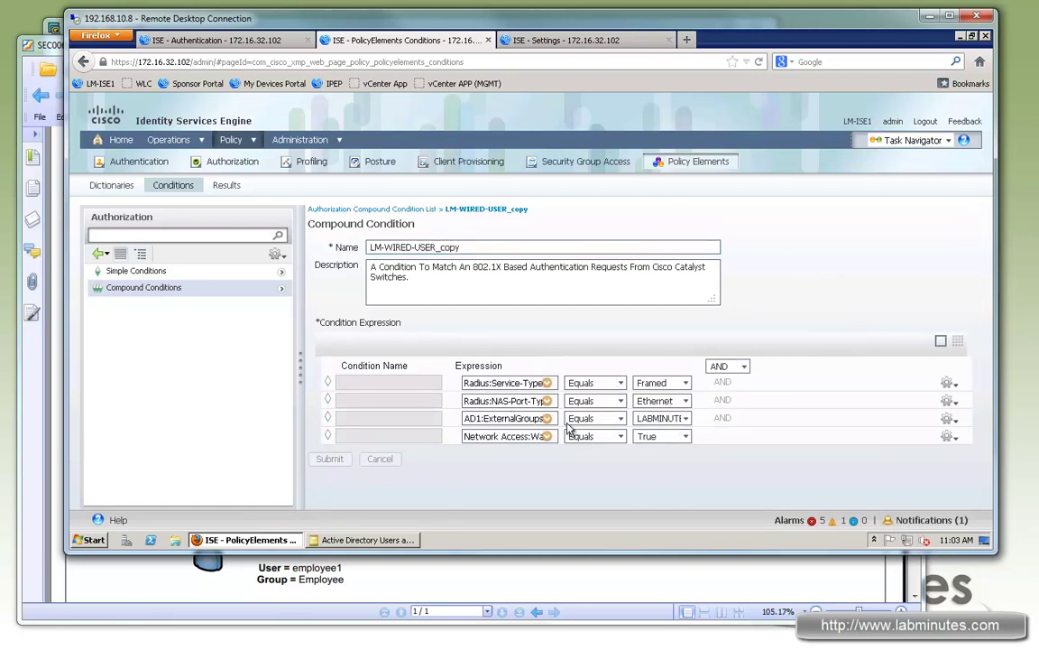
pyautogui.click(686, 419)
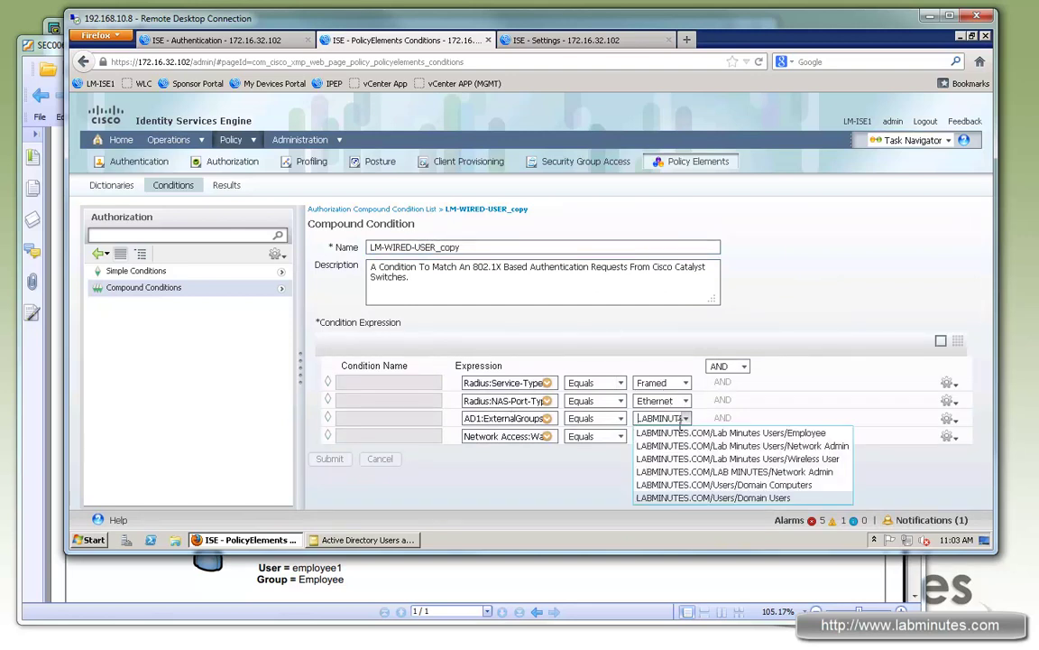
pyautogui.click(414, 247)
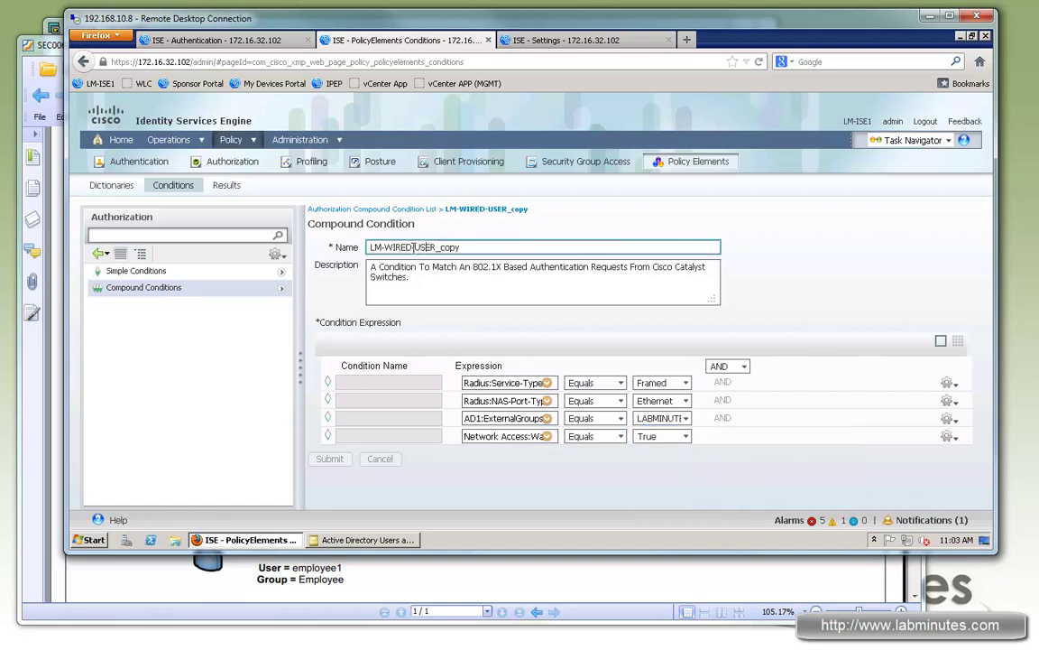
pyautogui.moveTo(413, 247); pyautogui.dragTo(539, 245)
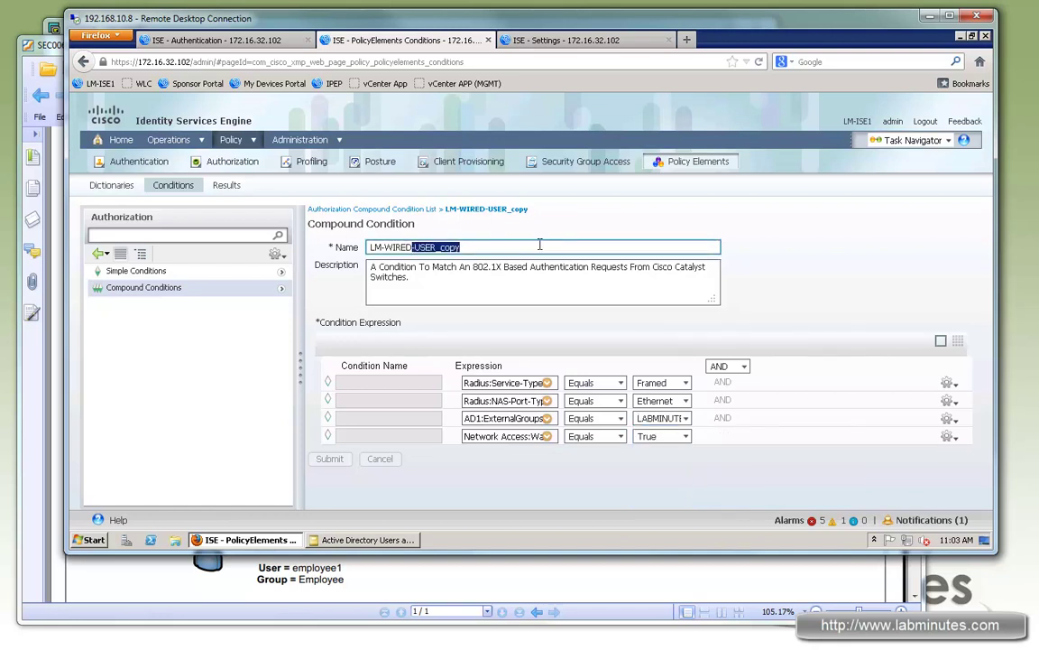
pyautogui.write('NETWORK')
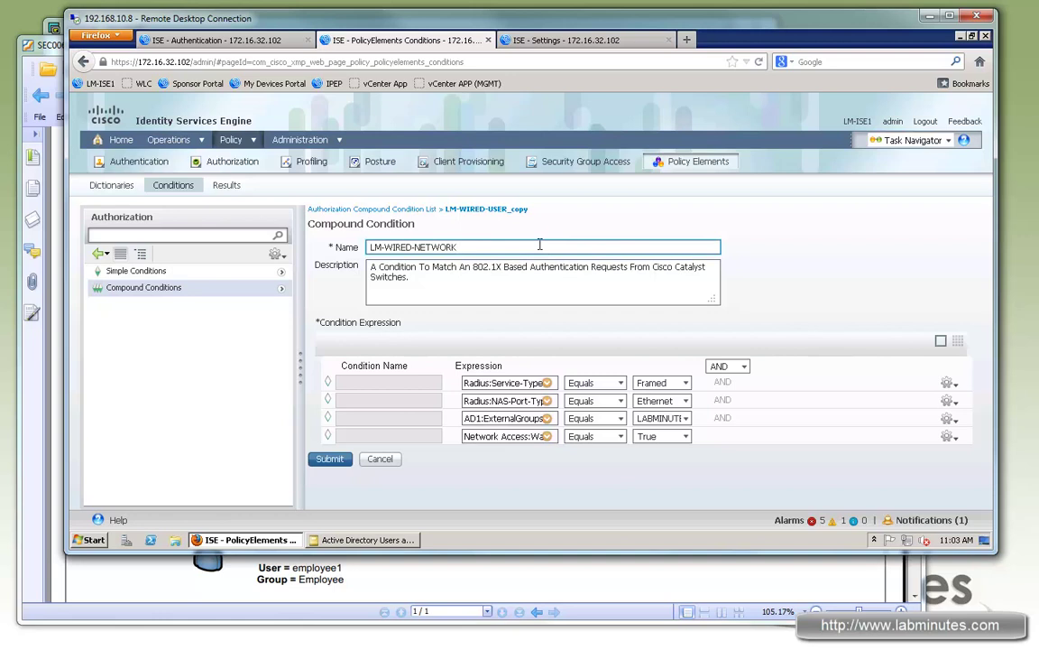
pyautogui.write('-ADMIN')
# Step: Set the AD1:ExternalGroups value to LABMINUTES.COM/Lab Minutes Users/Network Admin, delete the Network Access expression and submit the condition
pyautogui.click(686, 420)
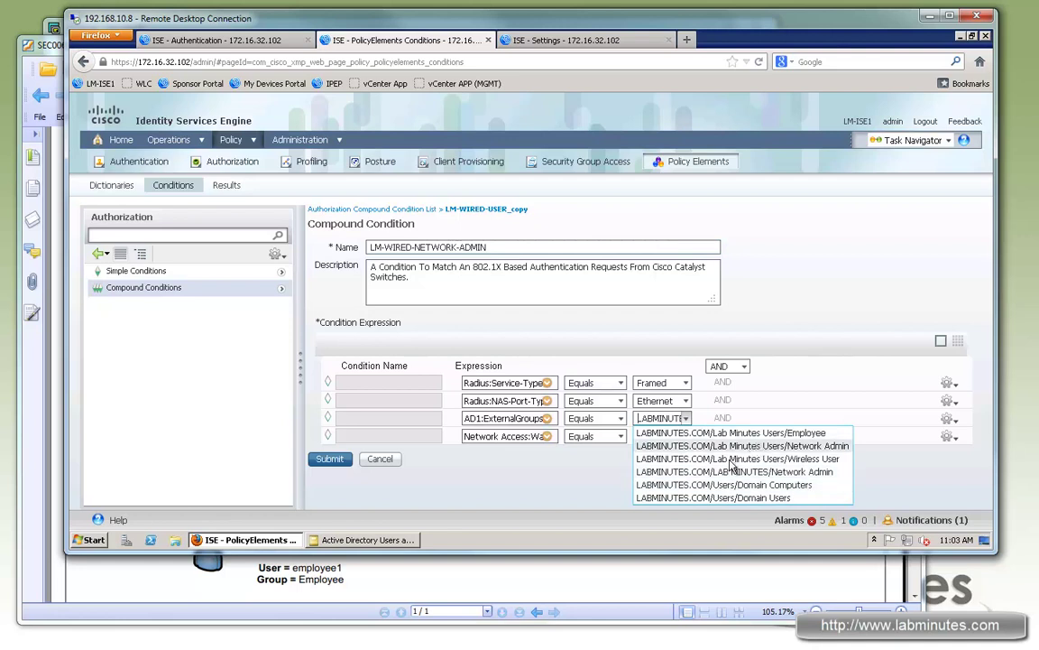
pyautogui.click(756, 447)
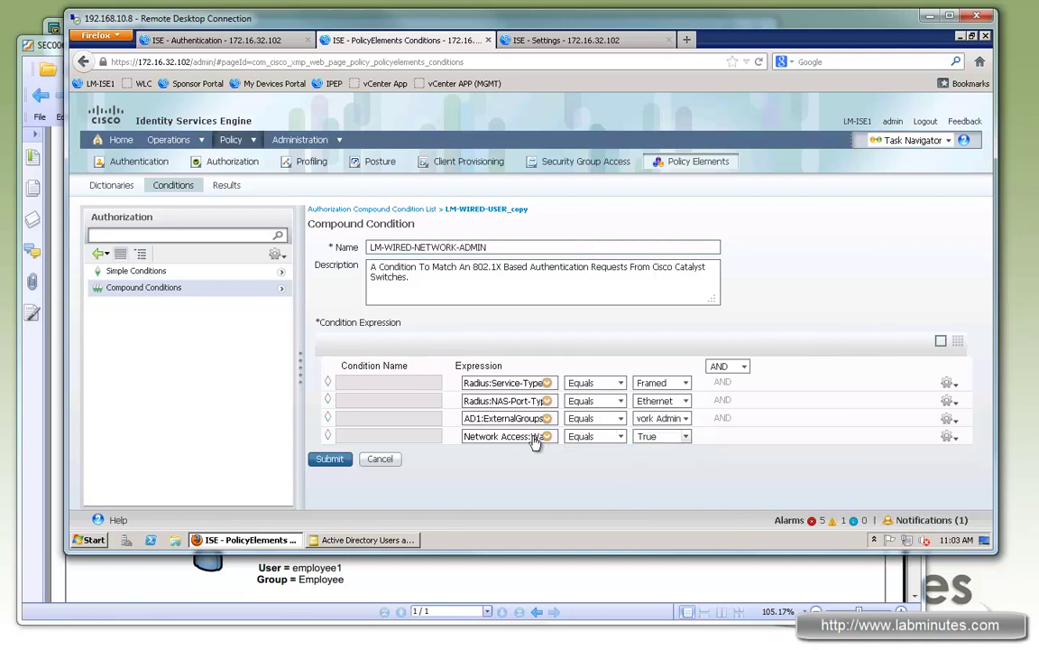
pyautogui.click(947, 437)
pyautogui.click(859, 516)
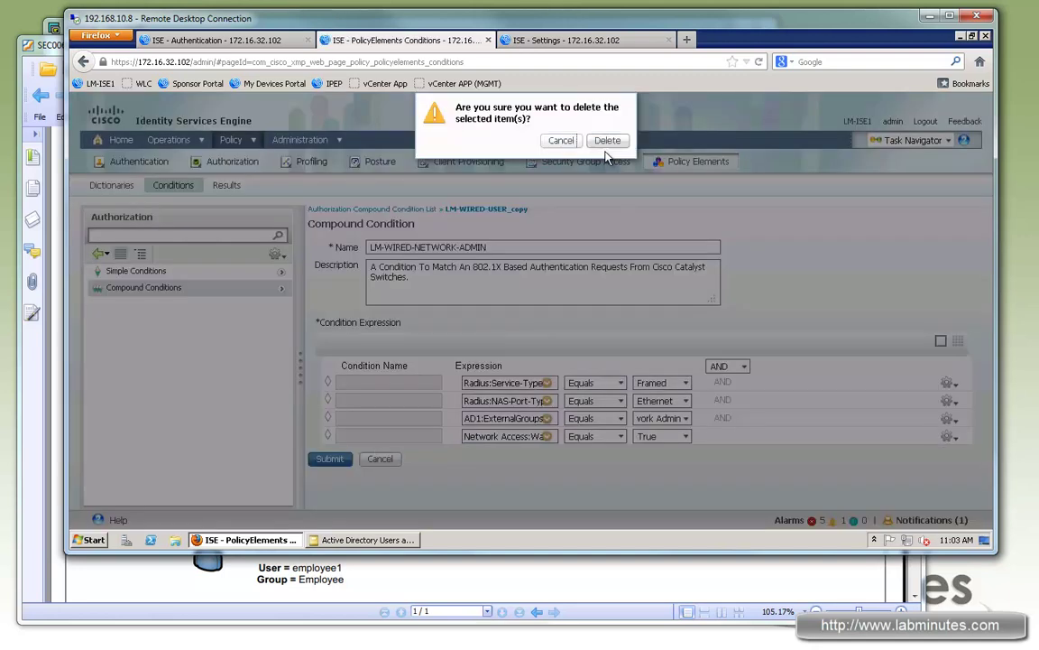
pyautogui.click(608, 140)
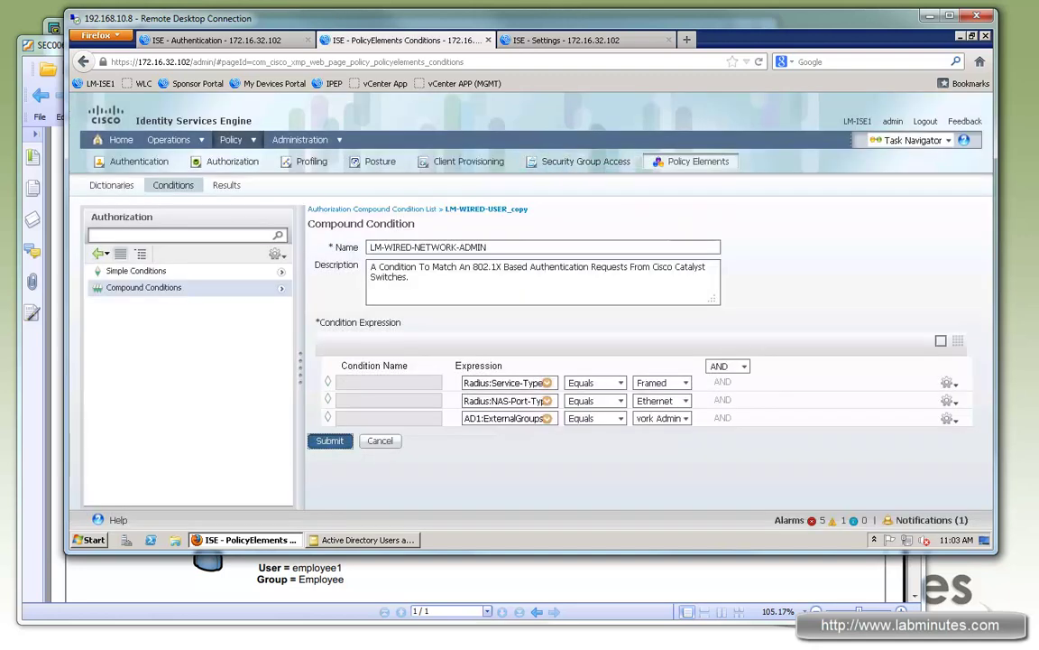
pyautogui.click(329, 441)
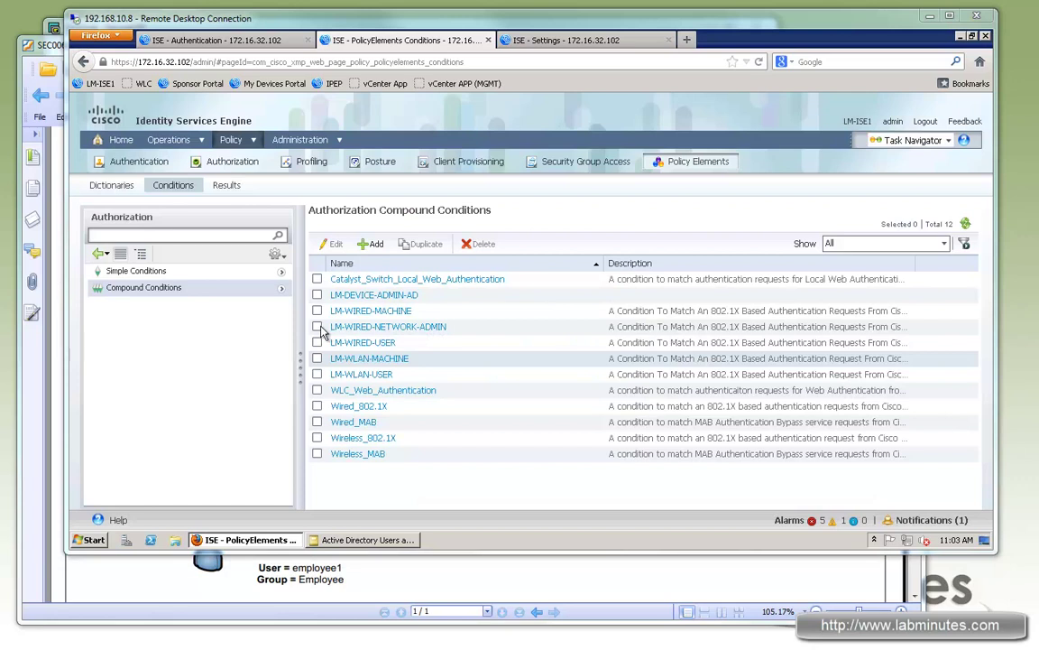
# Step: Duplicate the LM-WIRED-NETWORK-ADMIN compound condition and name the copy LM-WIRED-EMPLOYEE
pyautogui.click(318, 328)
pyautogui.click(421, 245)
pyautogui.moveTo(414, 248); pyautogui.dragTo(626, 248)
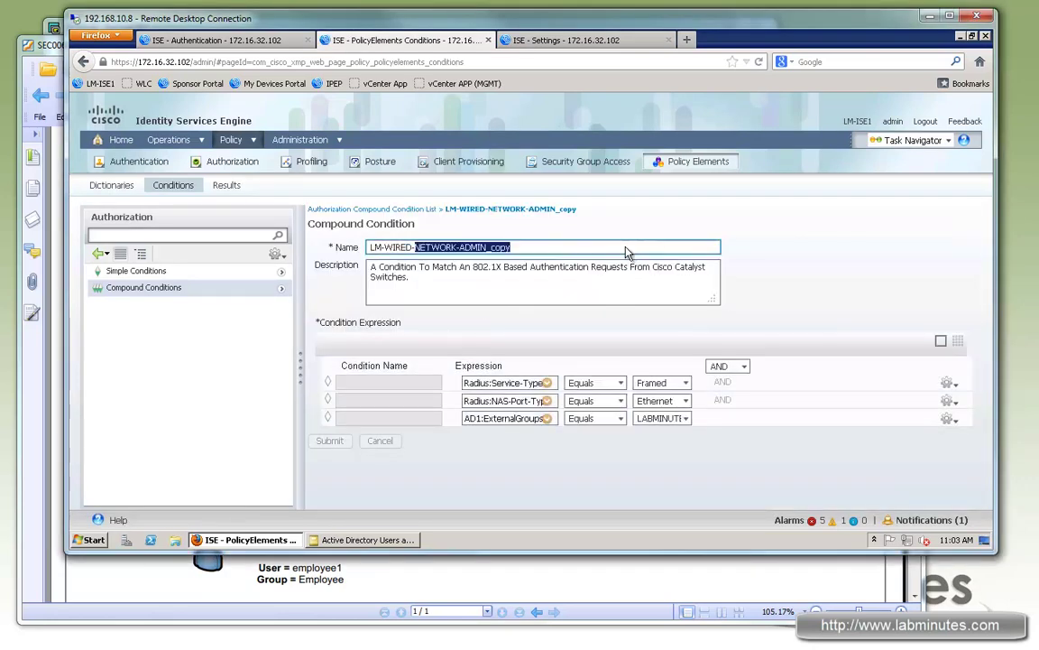
pyautogui.write('EMPLOYEE')
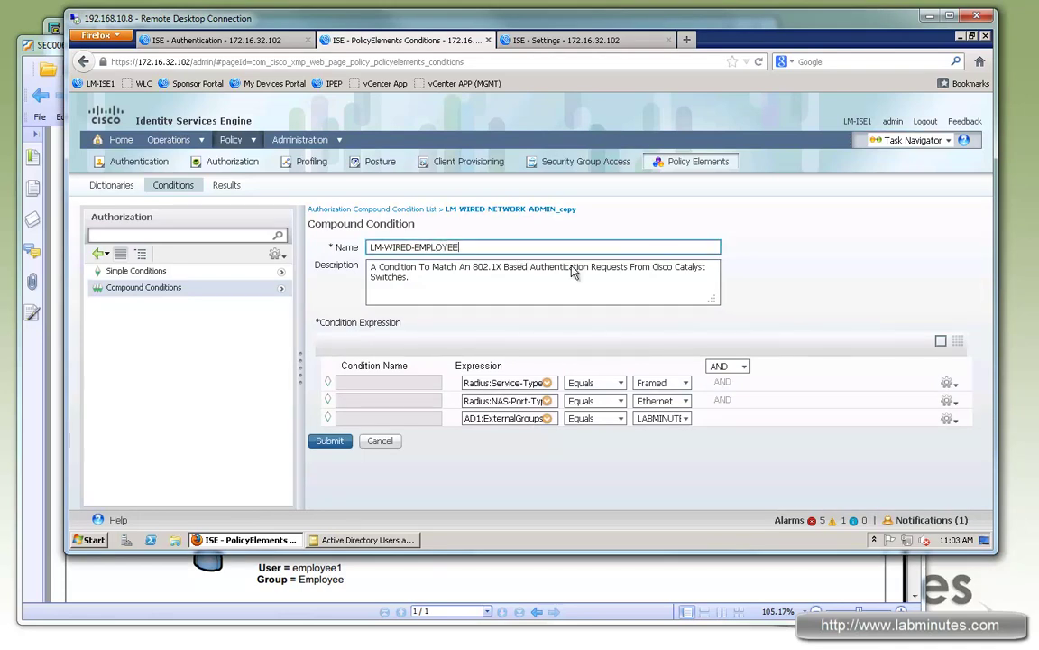
# Step: Set the AD1:ExternalGroups value of LM-WIRED-EMPLOYEE to LABMINUTES.COM/Lab Minutes Users/Employee and submit the condition
pyautogui.click(686, 419)
pyautogui.click(806, 433)
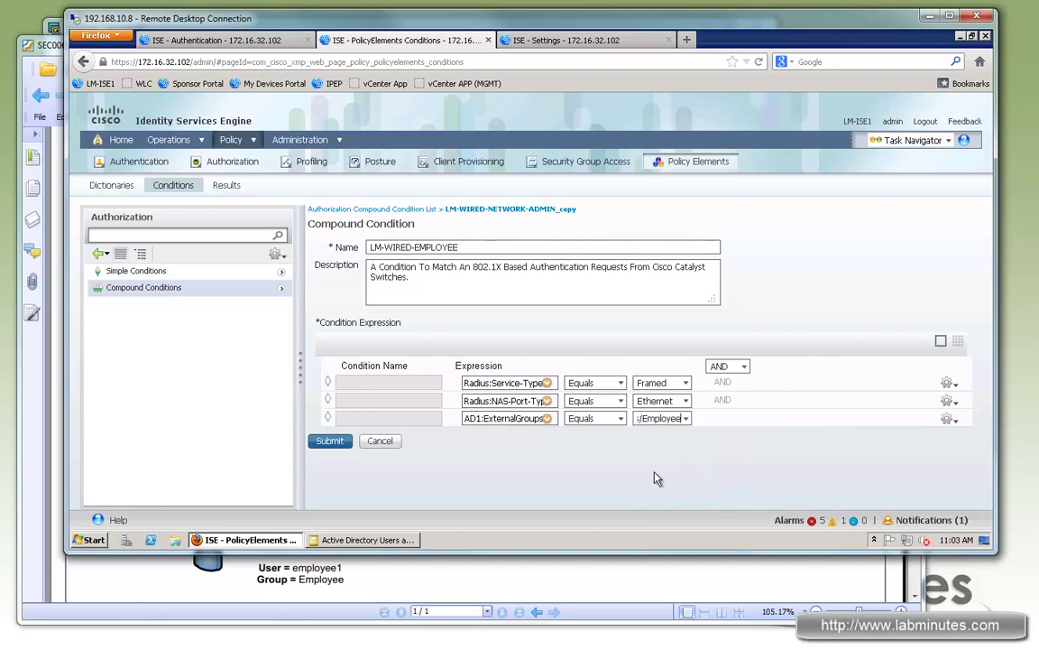
pyautogui.click(316, 441)
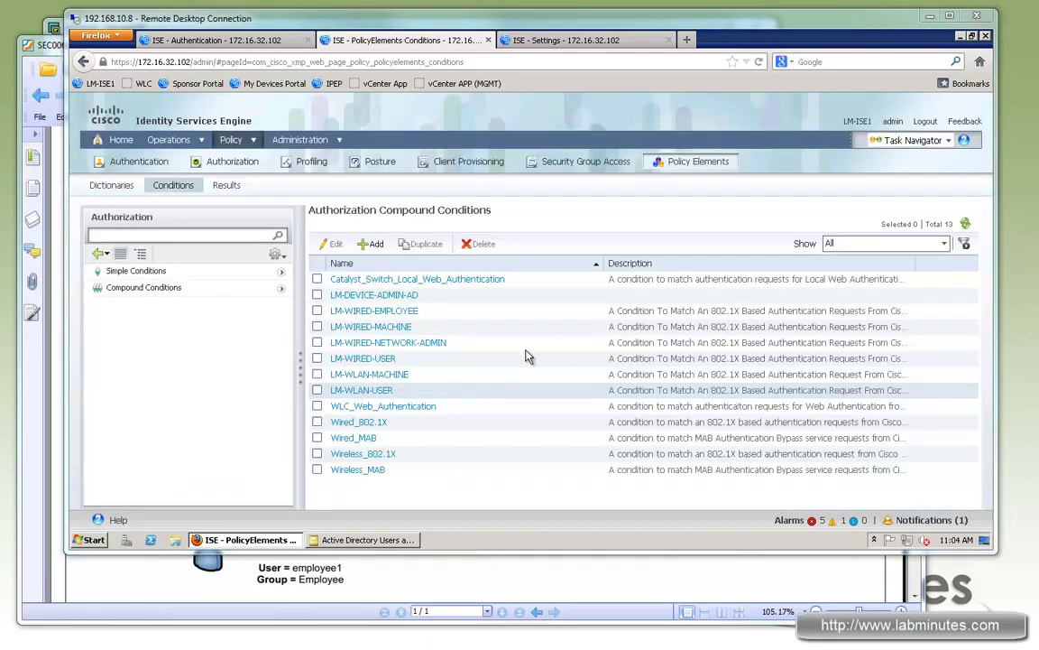
# Step: Open the authorization policy and insert a new rule named LM-WIRED-NETWORK-ADMIN below the LM-WIRED-MAB rule
pyautogui.click(260, 40)
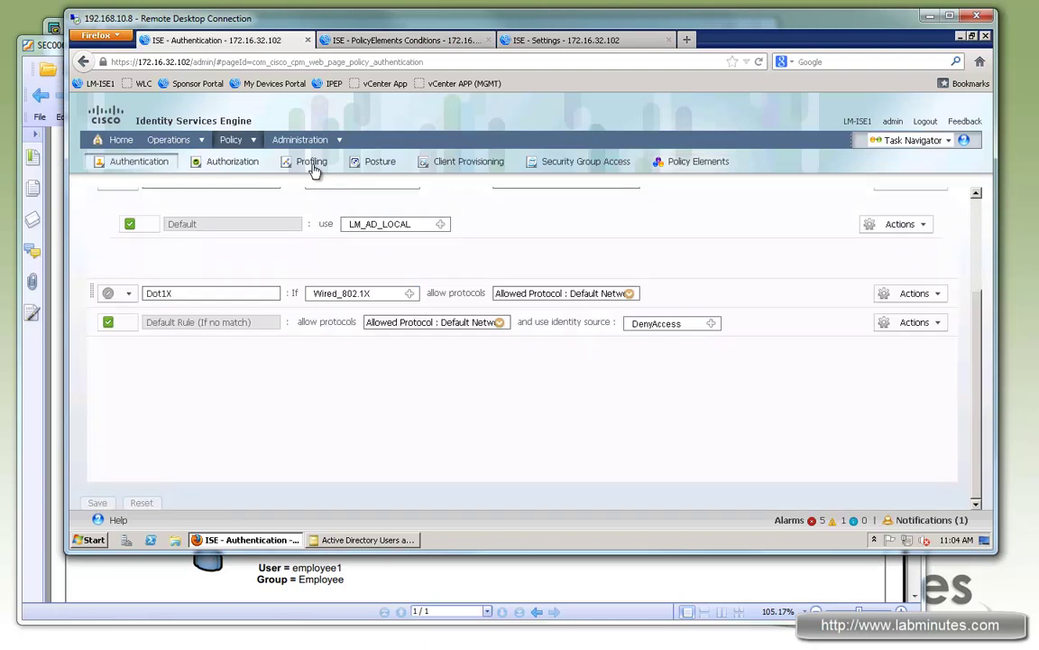
pyautogui.click(219, 162)
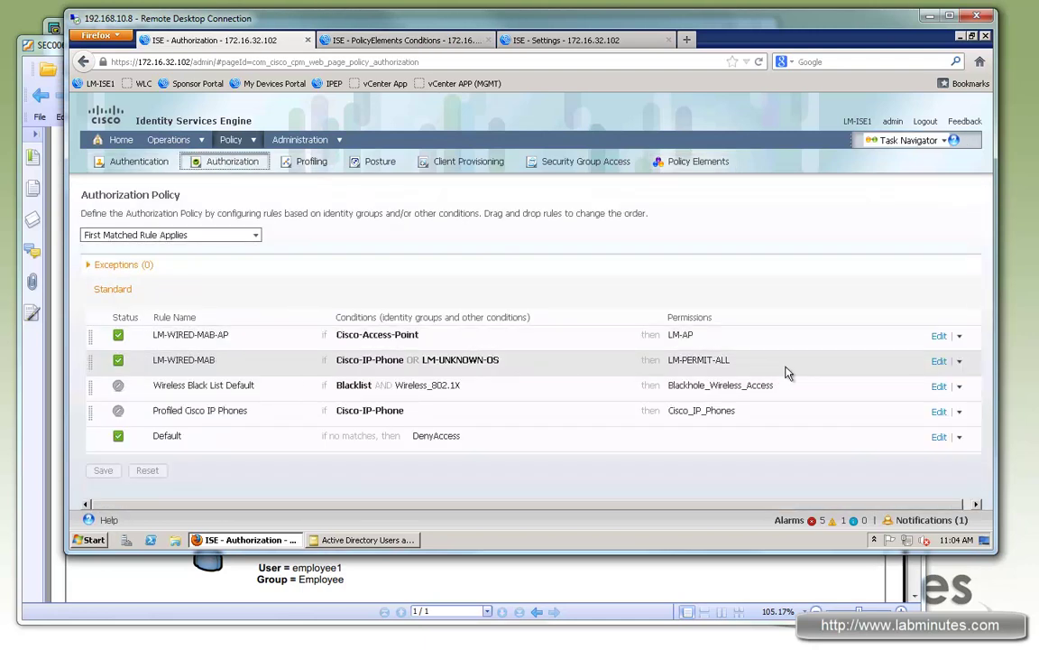
pyautogui.click(960, 364)
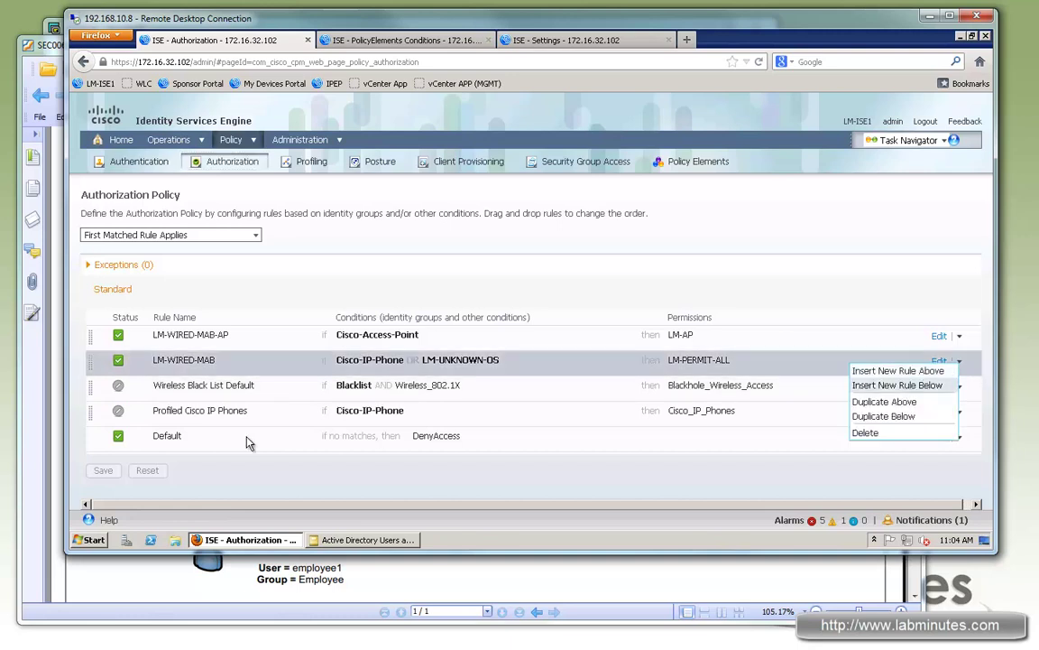
pyautogui.click(897, 385)
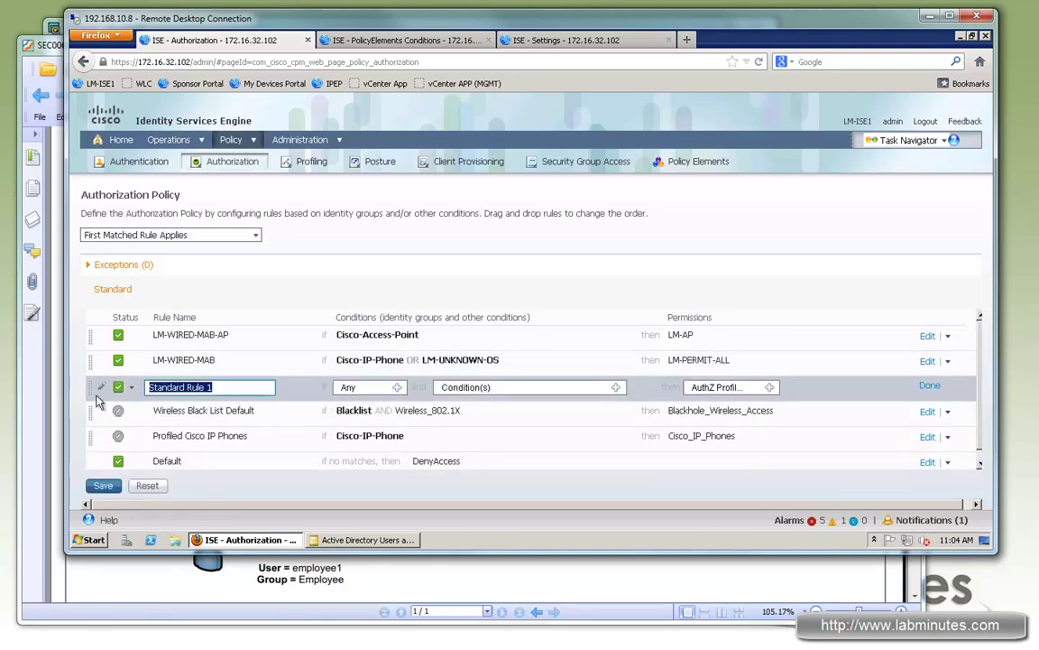
pyautogui.write('LM-WIRED-NETWORK-ADMIN')
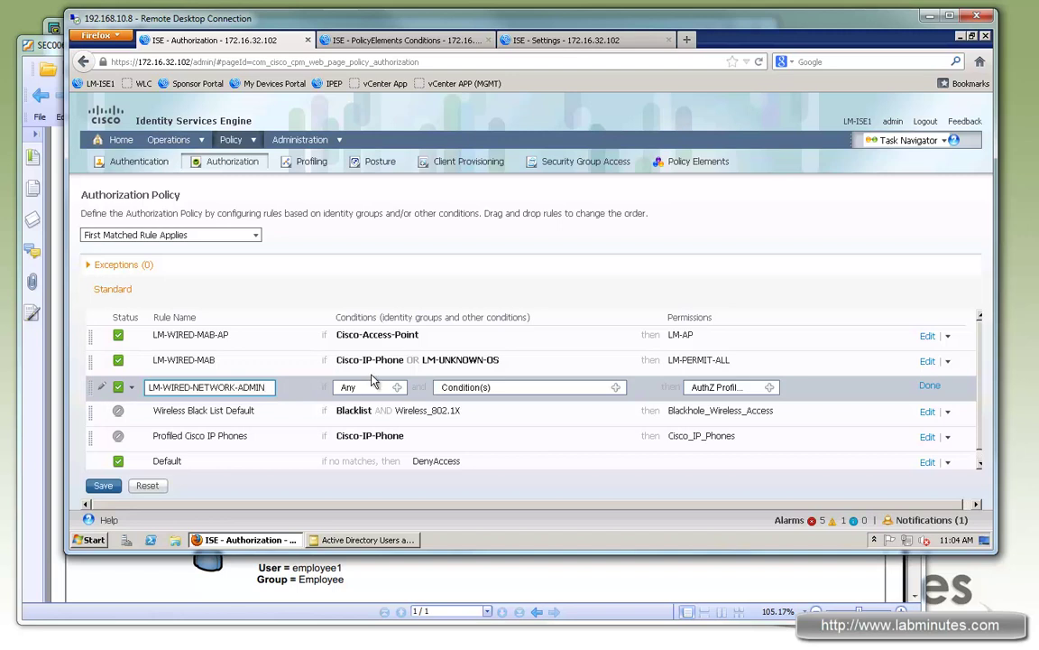
# Step: Assign the existing compound condition LM-WIRED-NETWORK-ADMIN from the library to the new authorization rule
pyautogui.click(617, 388)
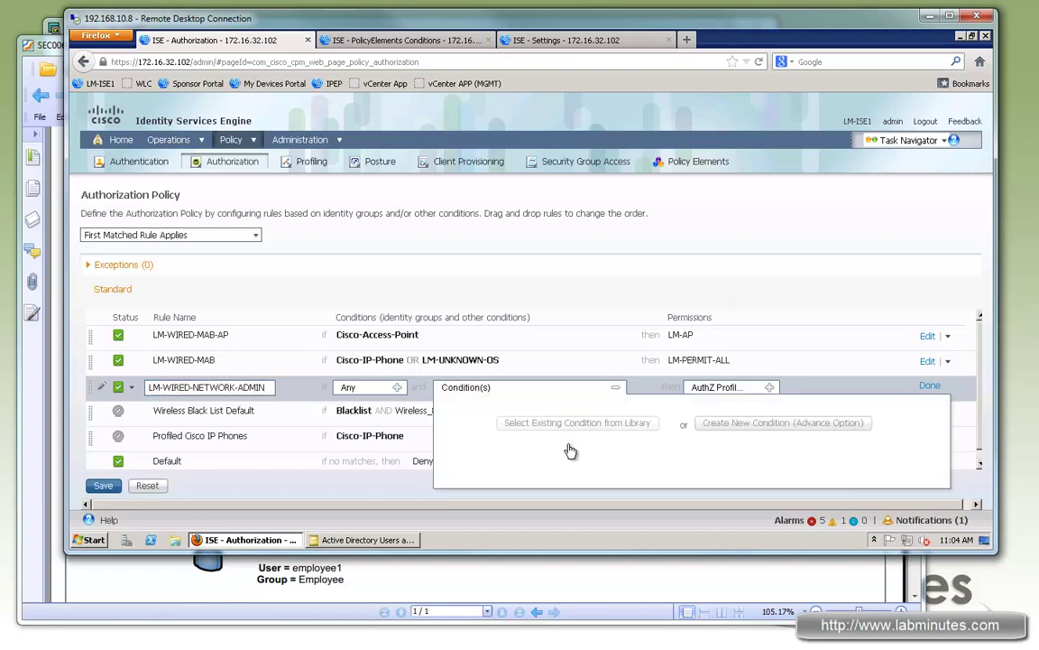
pyautogui.click(579, 426)
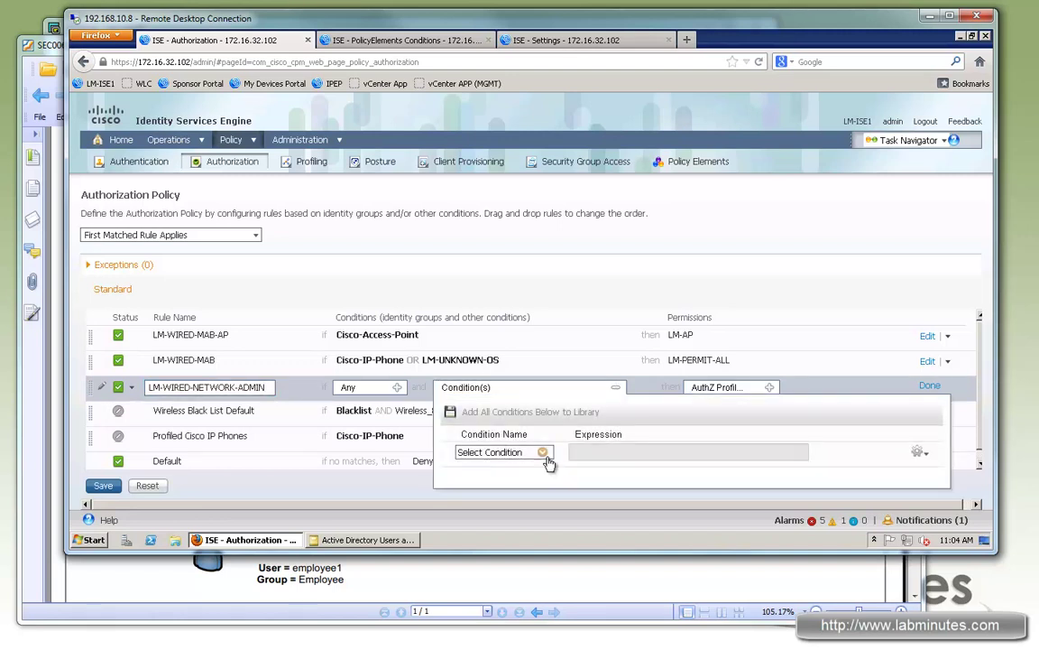
pyautogui.click(545, 453)
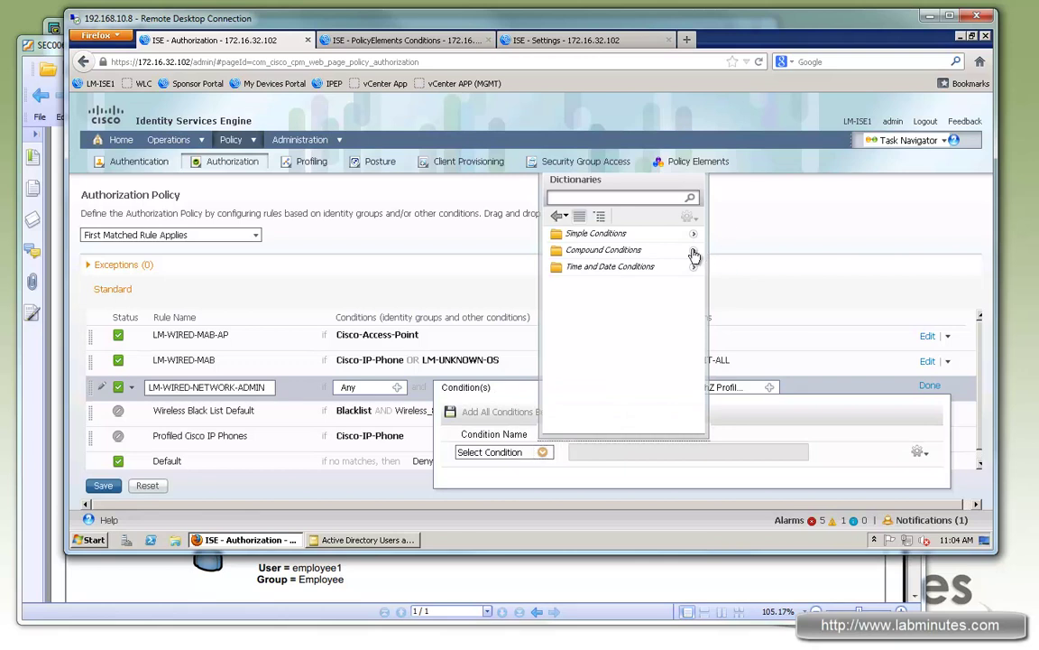
pyautogui.click(603, 250)
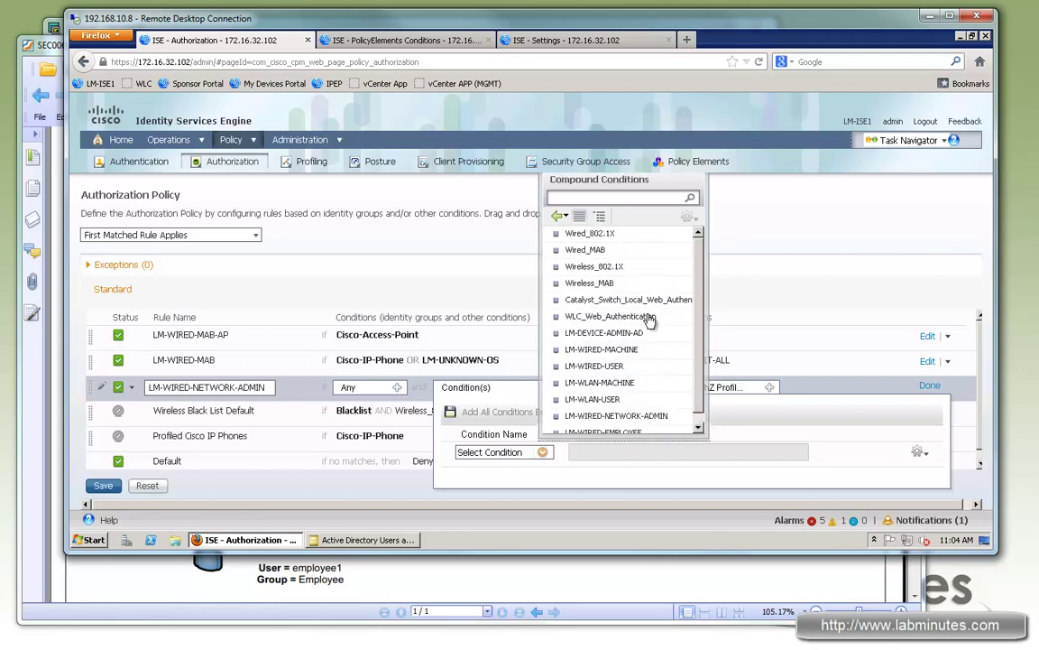
pyautogui.scroll(-1, 666, 408)
pyautogui.click(645, 411)
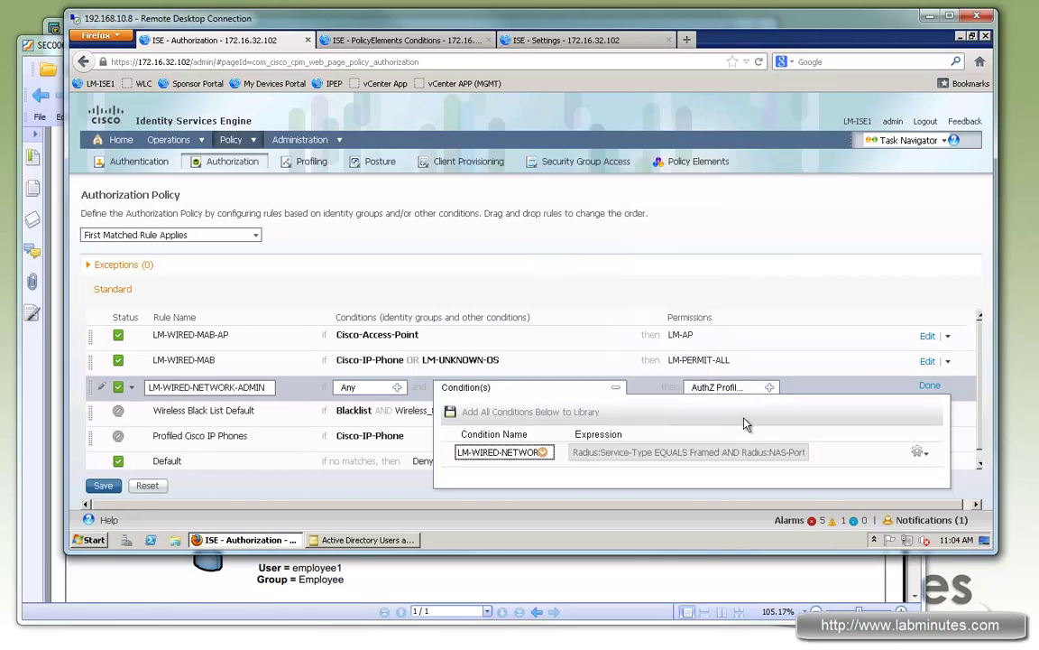
pyautogui.click(867, 348)
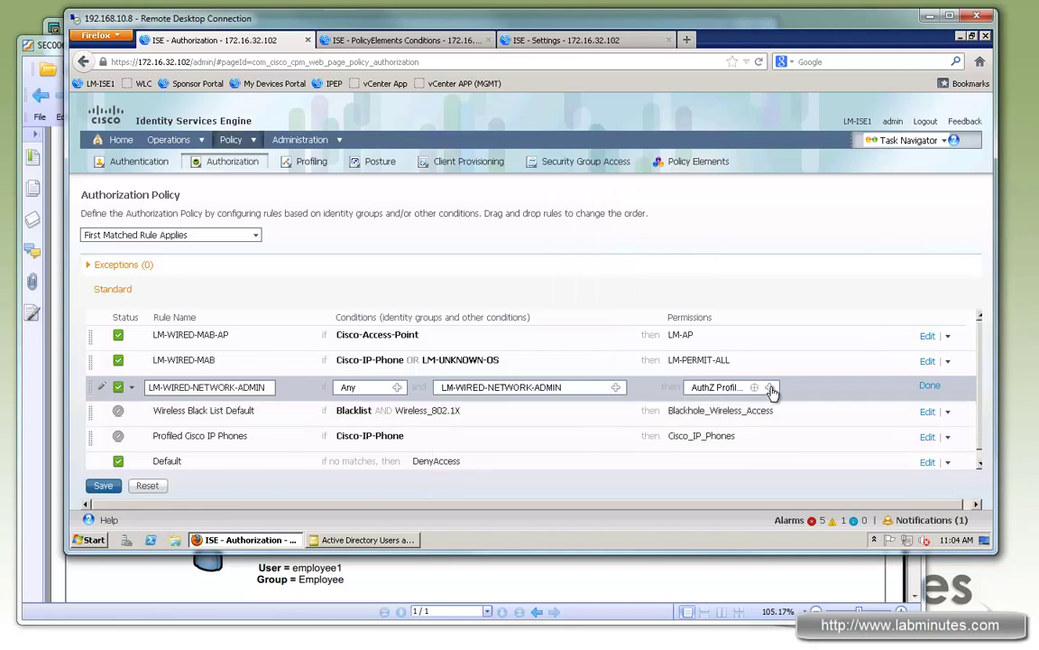
# Step: Assign the standard profile LM-PERMIT-ALL as the permission of the LM-WIRED-NETWORK-ADMIN authorization rule
pyautogui.click(770, 388)
pyautogui.click(596, 431)
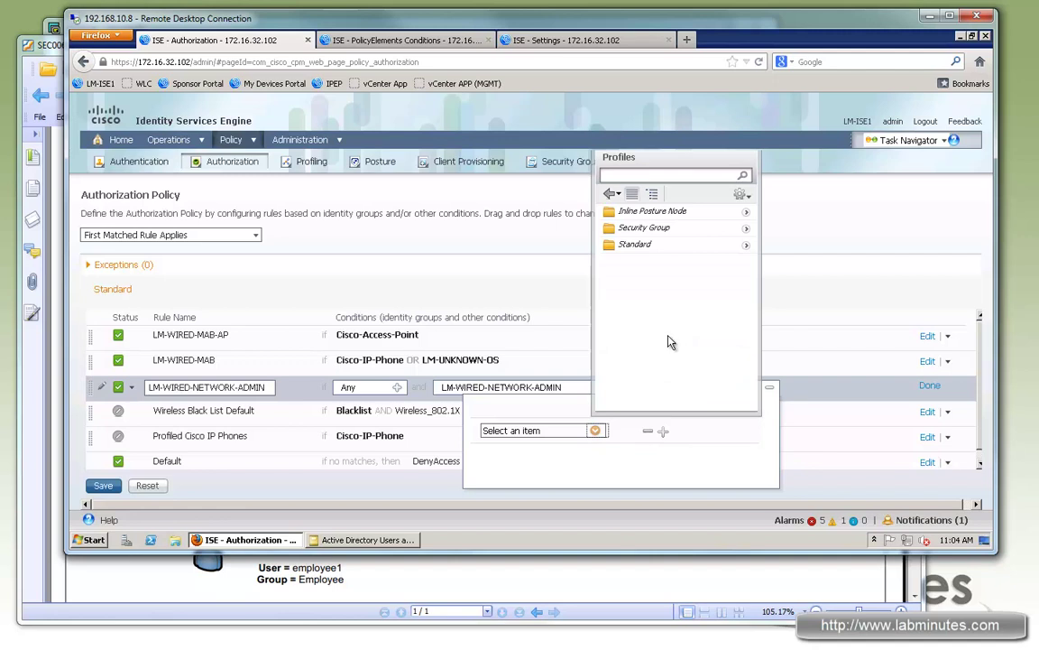
pyautogui.click(746, 247)
pyautogui.click(606, 280)
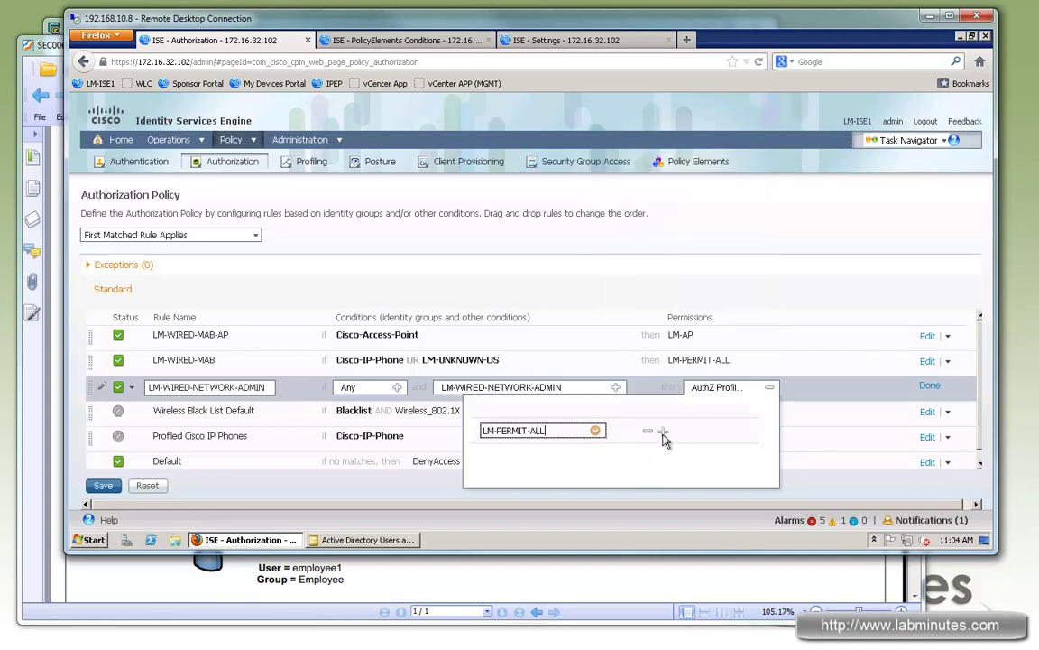
# Step: Add the security group NETWORK_ADMIN as a second permission of the LM-WIRED-NETWORK-ADMIN rule and finish editing the rule
pyautogui.click(663, 432)
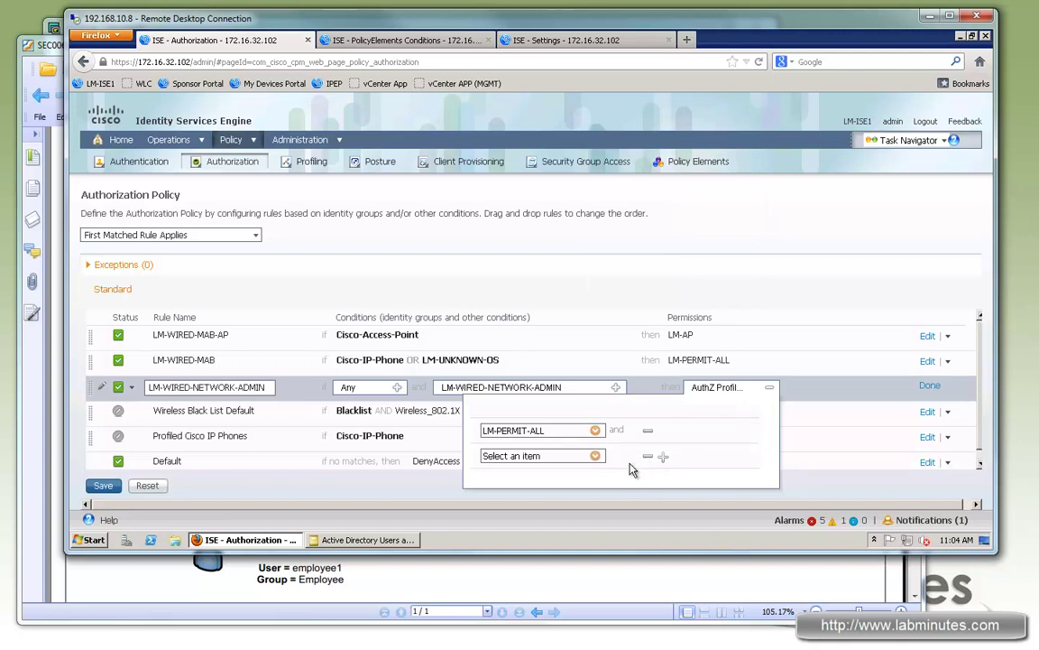
pyautogui.click(599, 458)
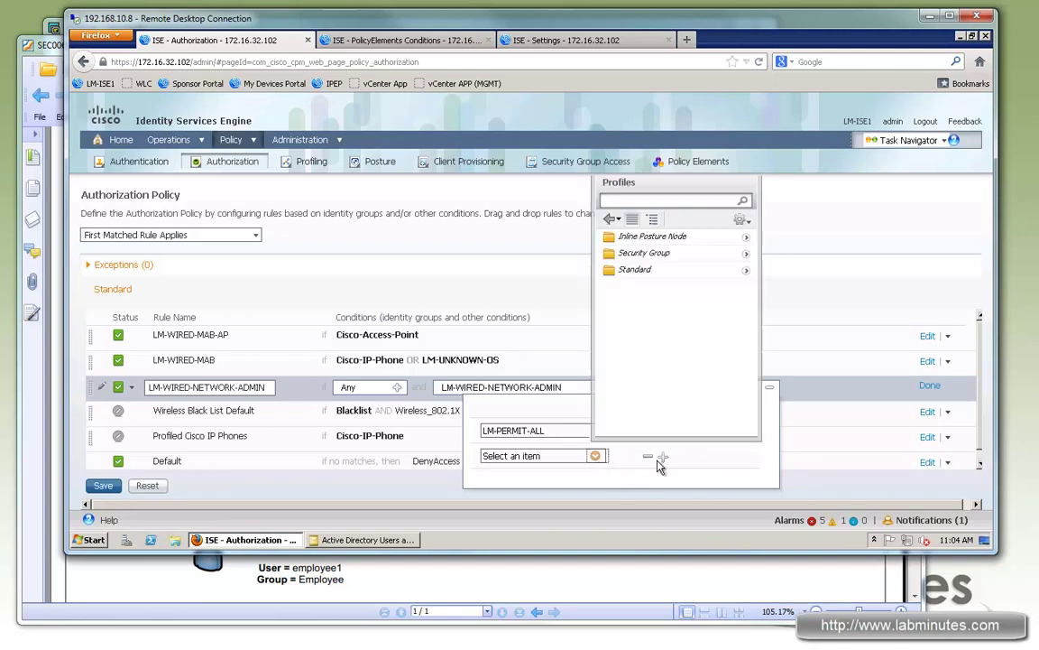
pyautogui.click(726, 256)
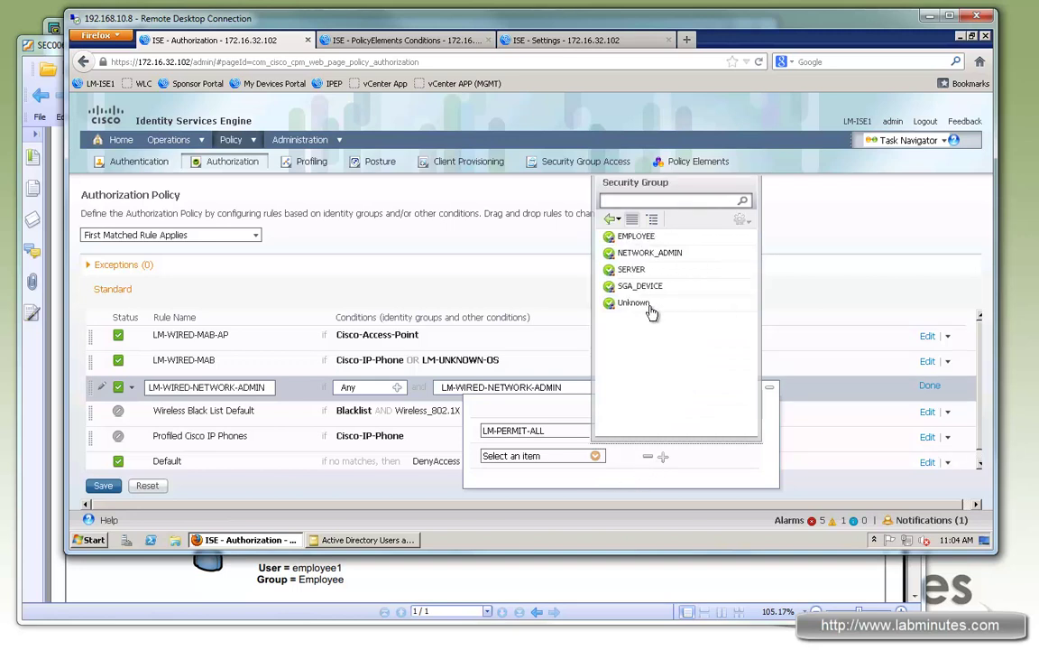
pyautogui.click(644, 254)
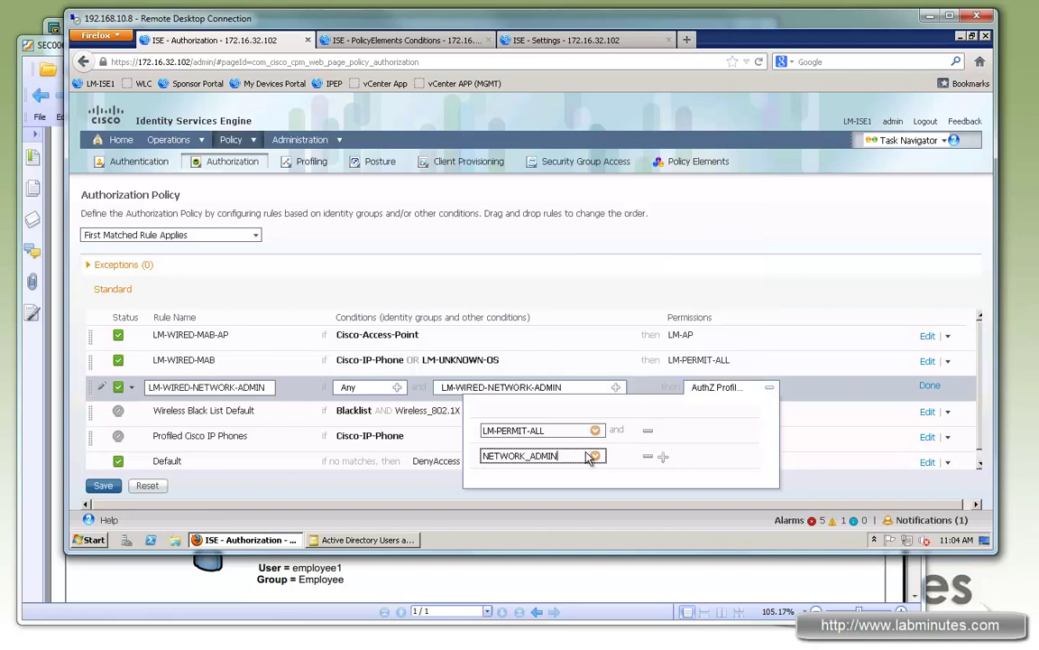
pyautogui.click(925, 386)
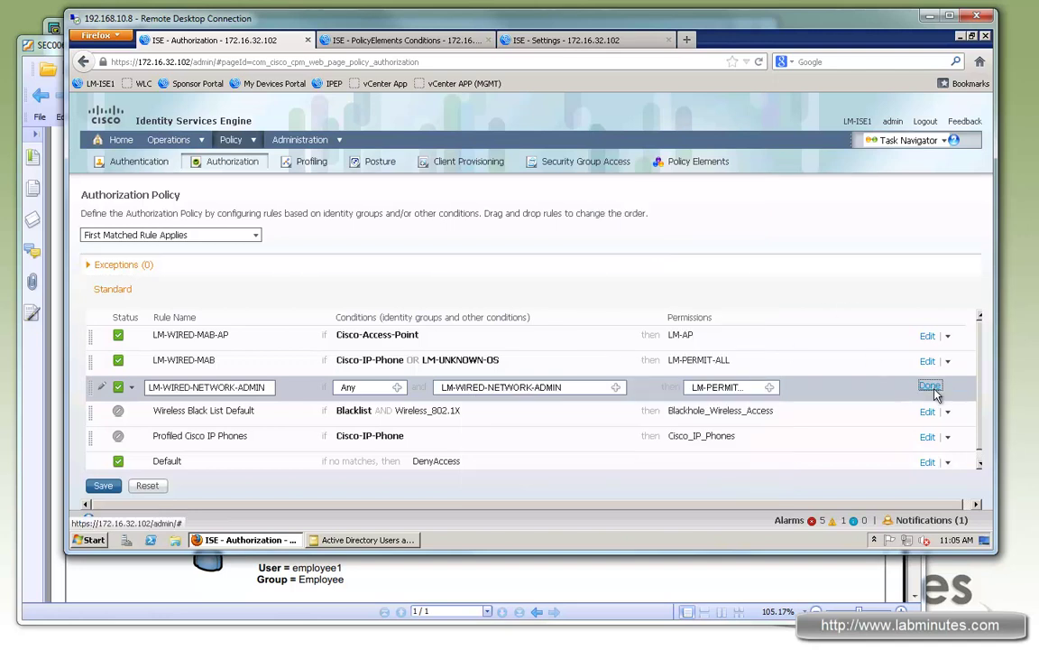
# Step: Duplicate the LM-WIRED-NETWORK-ADMIN rule below itself and name the copy LM-WIRED-EMPLOYEE
pyautogui.click(947, 386)
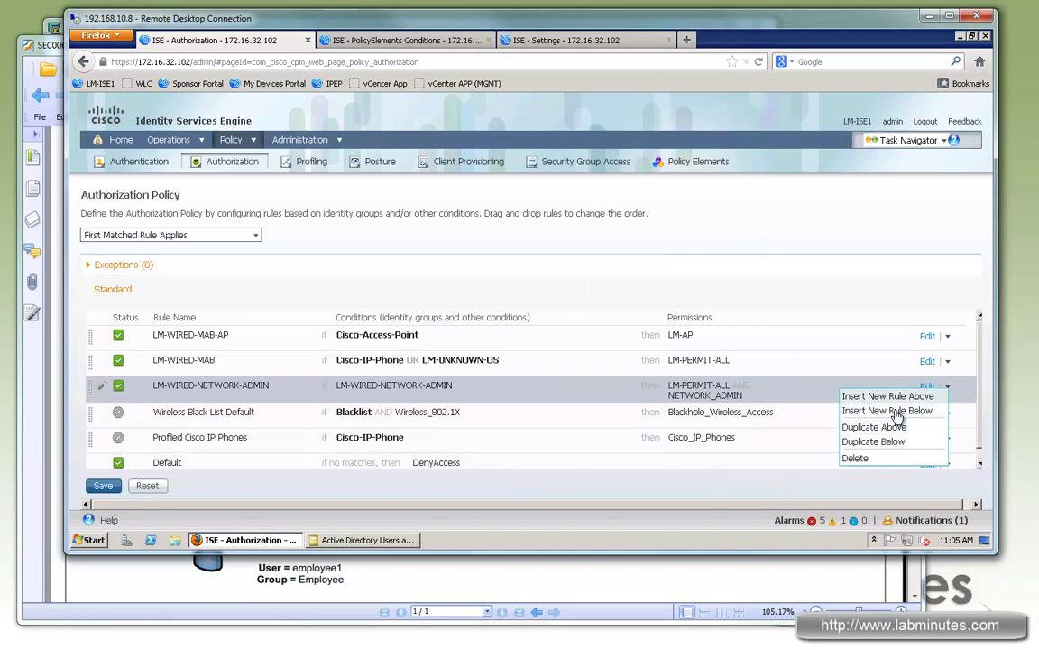
pyautogui.click(876, 442)
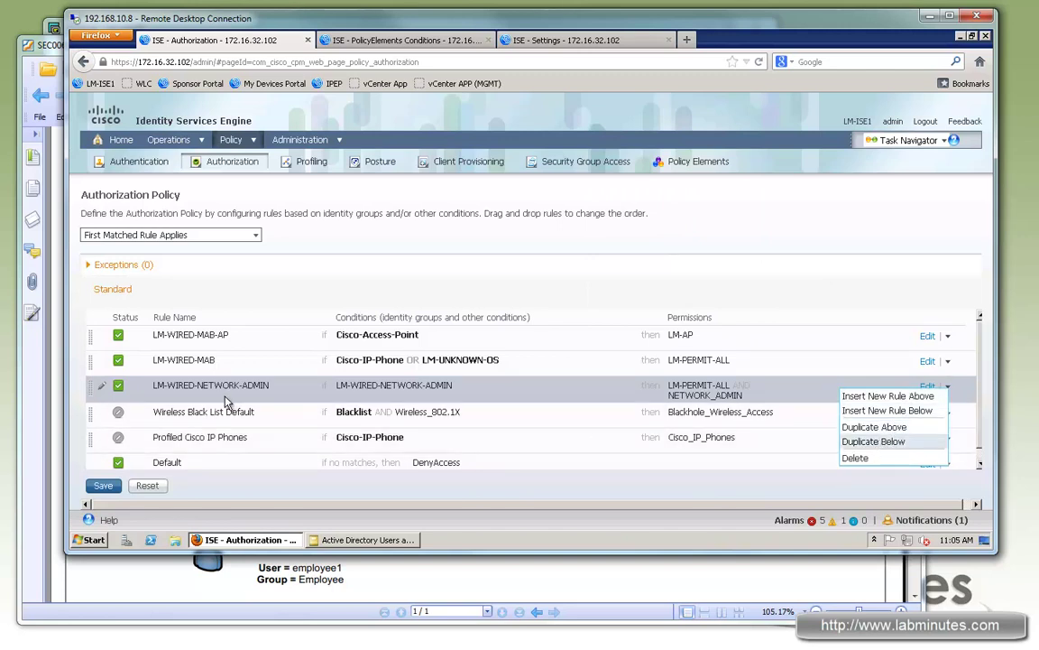
pyautogui.moveTo(196, 414); pyautogui.dragTo(442, 413)
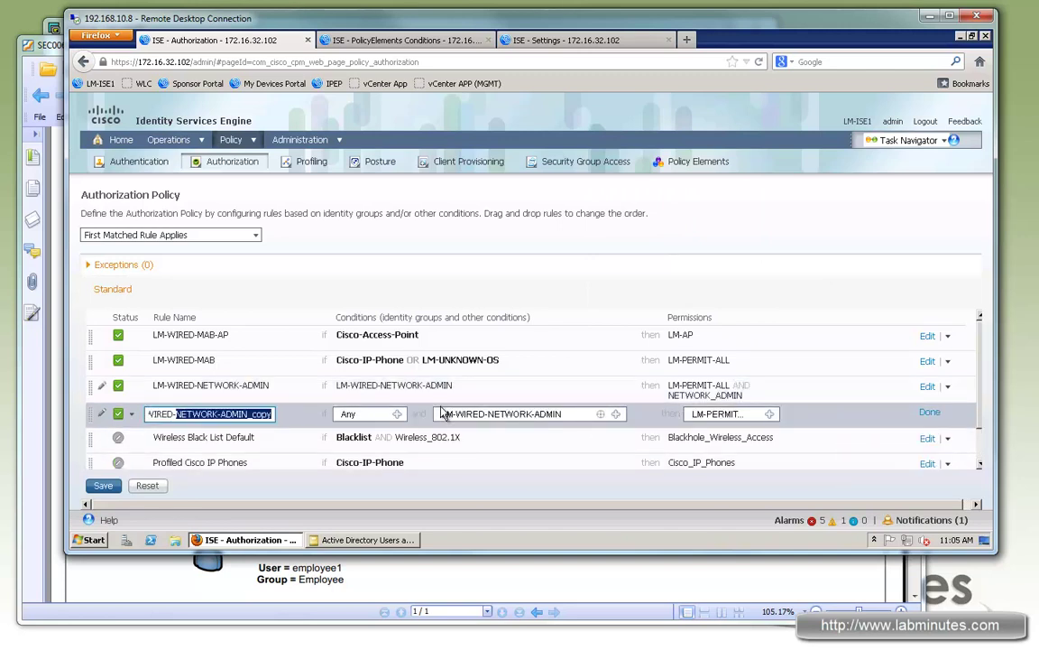
pyautogui.write('EMPLOYEE')
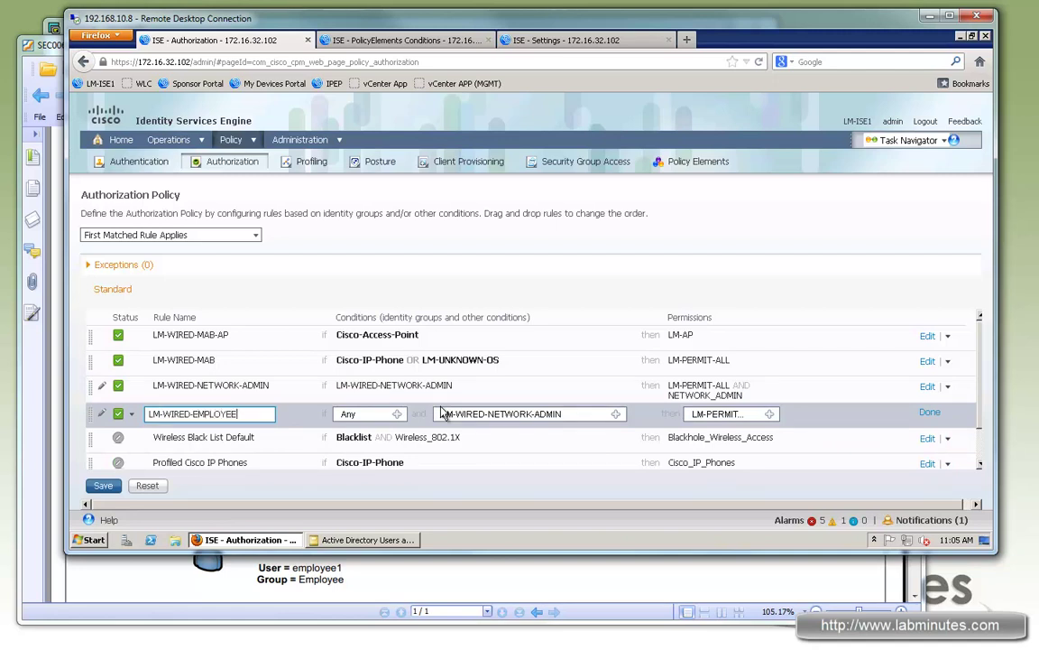
# Step: Replace the condition of the LM-WIRED-EMPLOYEE rule with the compound condition LM-WIRED-EMPLOYEE
pyautogui.click(617, 417)
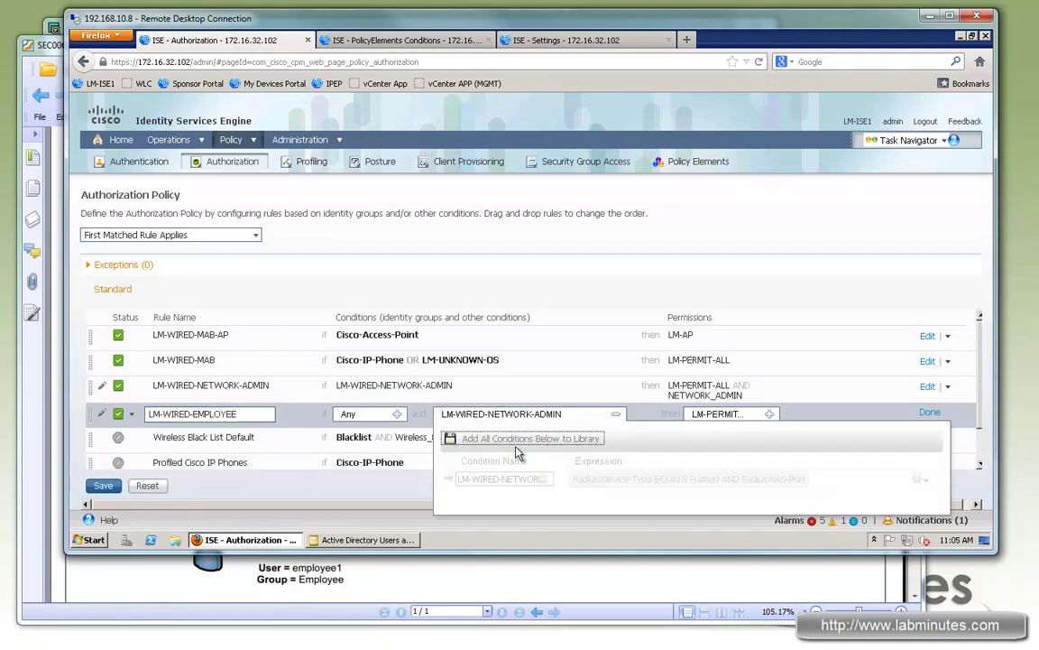
pyautogui.click(543, 478)
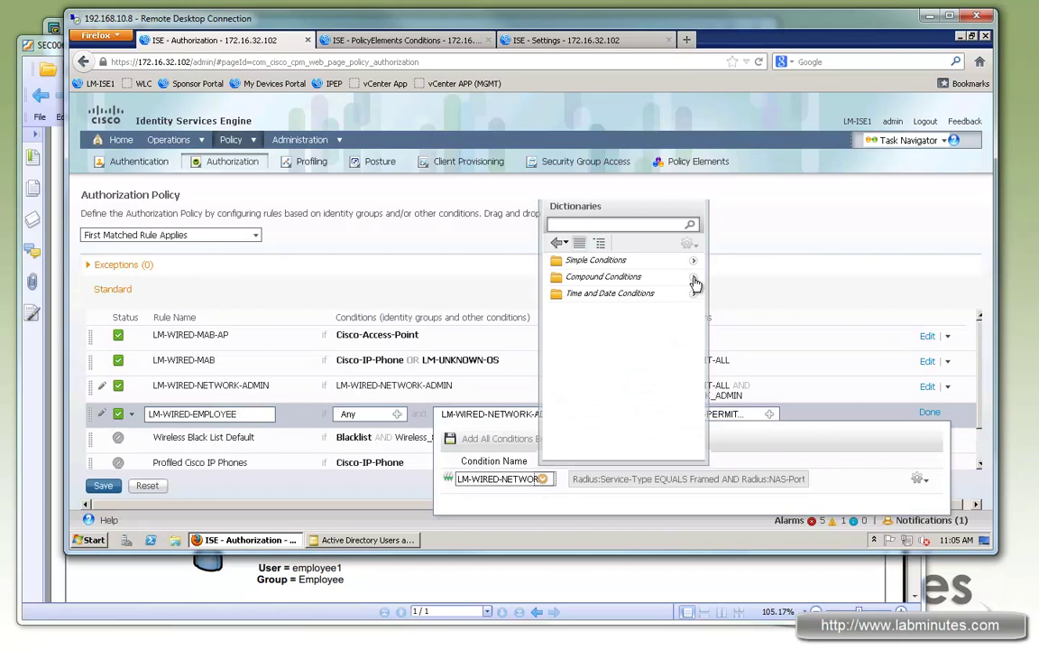
pyautogui.click(694, 278)
pyautogui.scroll(-1, 617, 459)
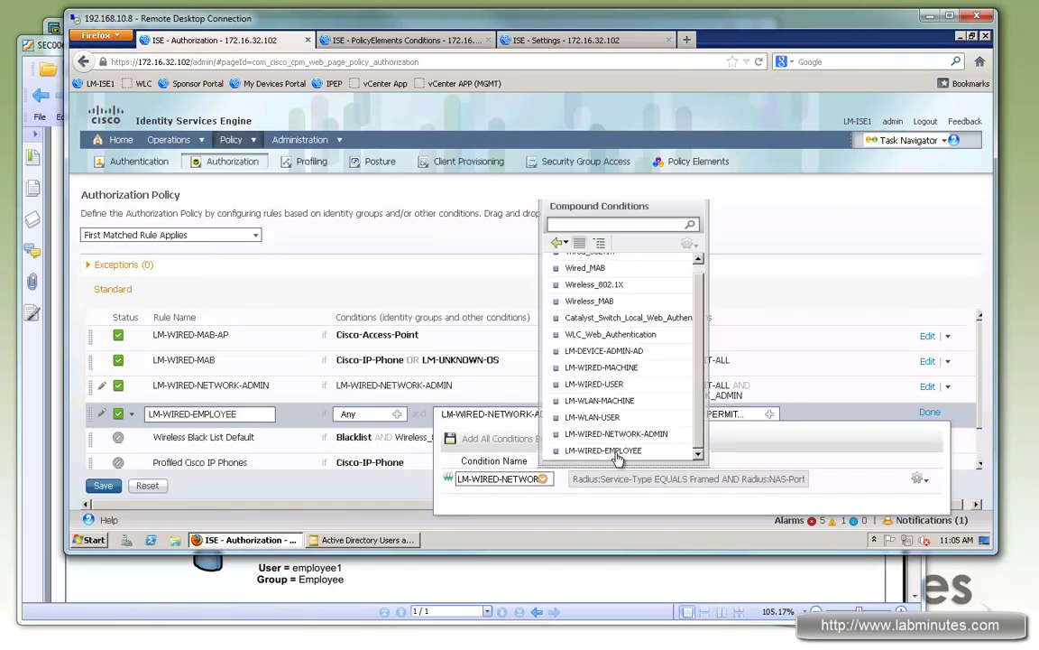
pyautogui.click(605, 450)
# Step: Change the security group permission of the LM-WIRED-EMPLOYEE rule to EMPLOYEE and save the authorization policy
pyautogui.click(768, 413)
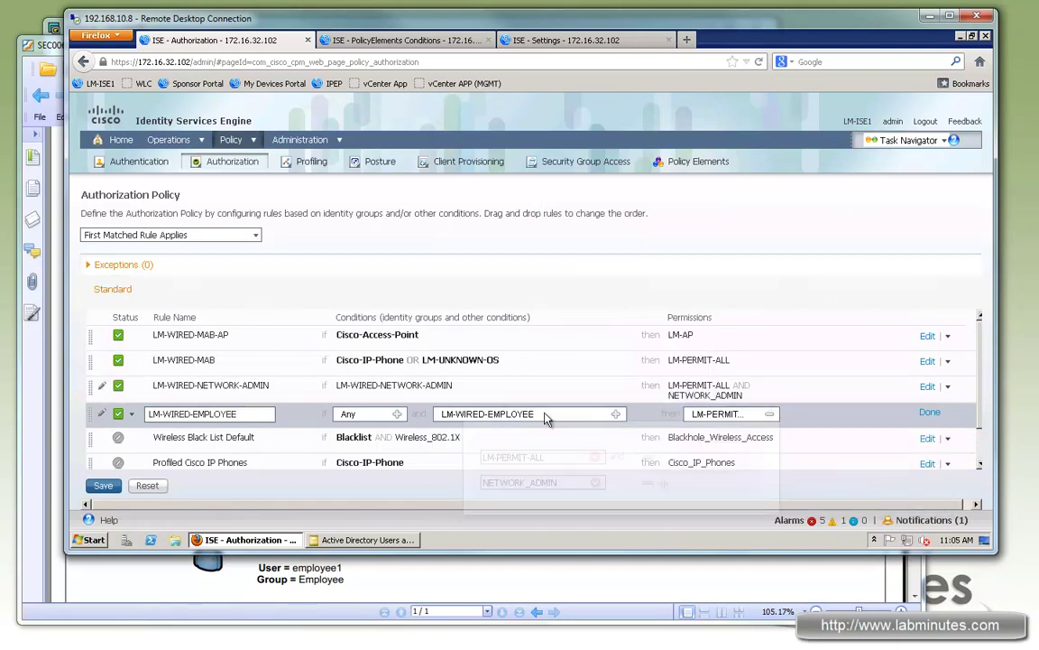
pyautogui.click(595, 483)
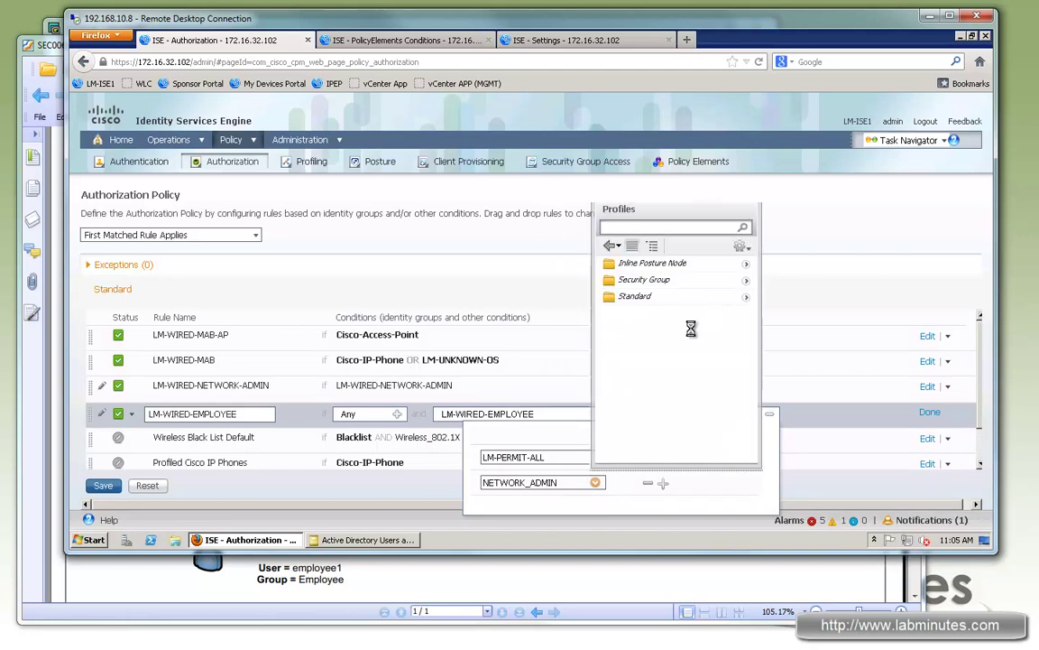
pyautogui.click(643, 280)
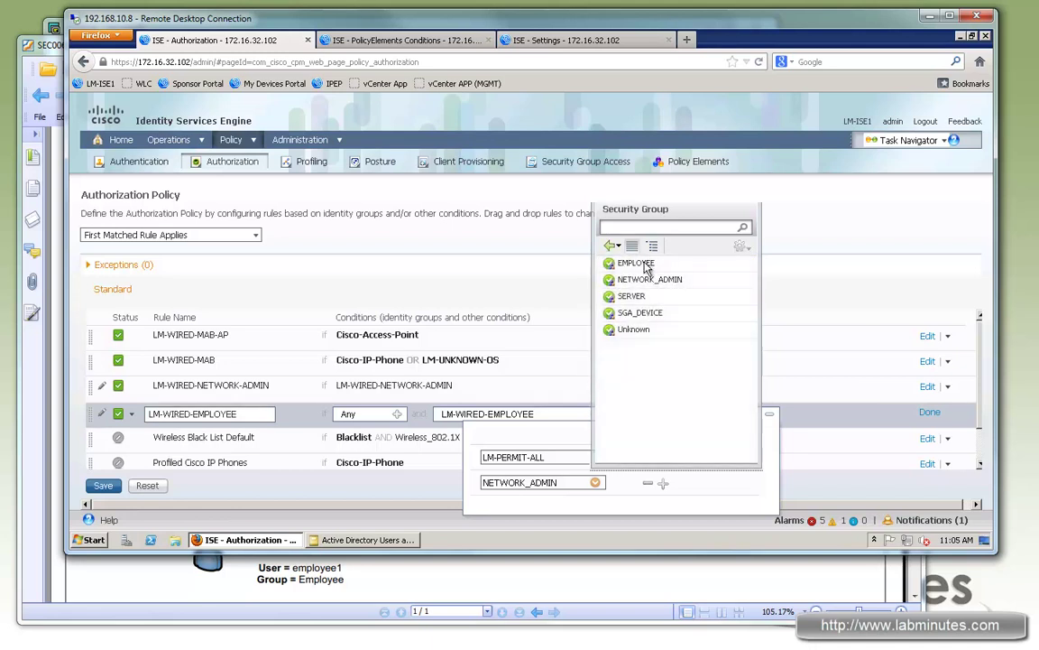
pyautogui.click(632, 263)
pyautogui.click(930, 412)
pyautogui.click(103, 486)
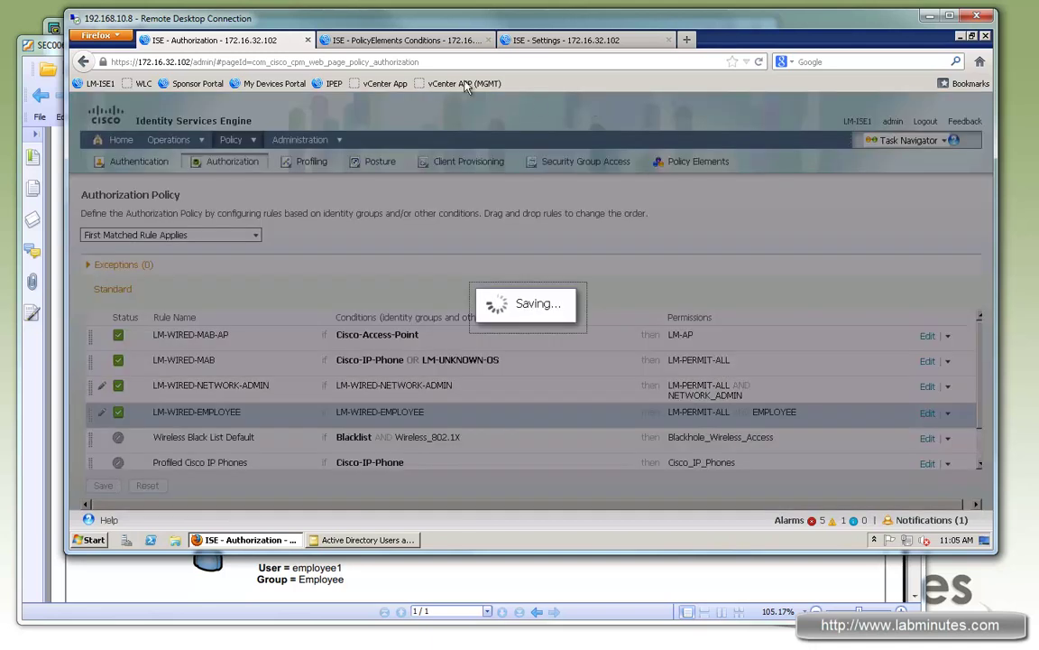
# Step: Review the Security Group Access egress policy in source tree and matrix views and the network device authorization policy
pyautogui.click(579, 41)
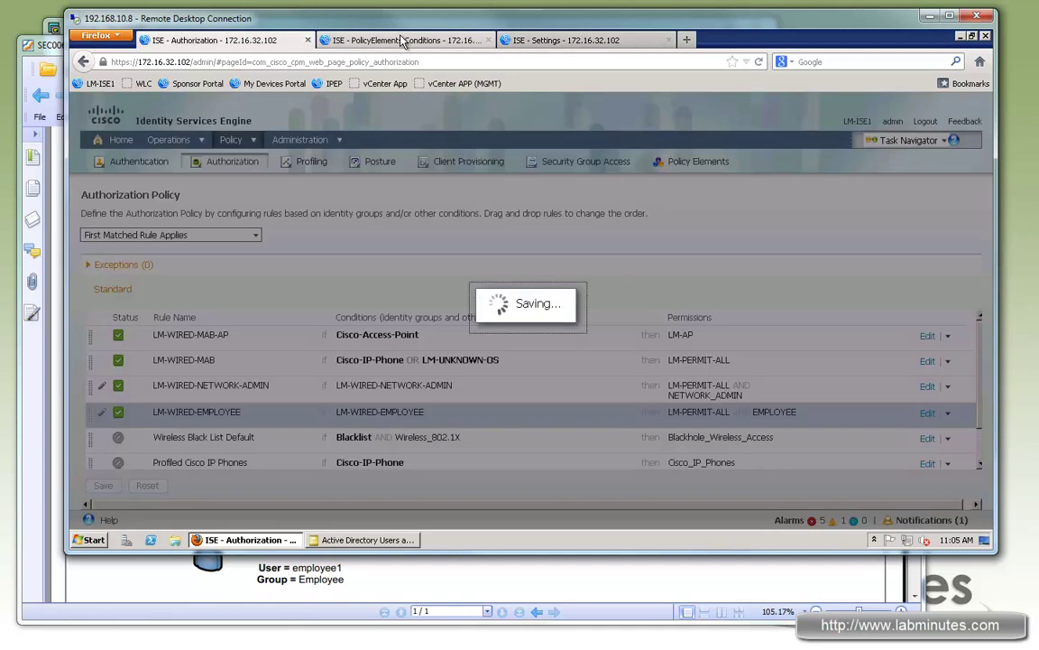
pyautogui.click(462, 41)
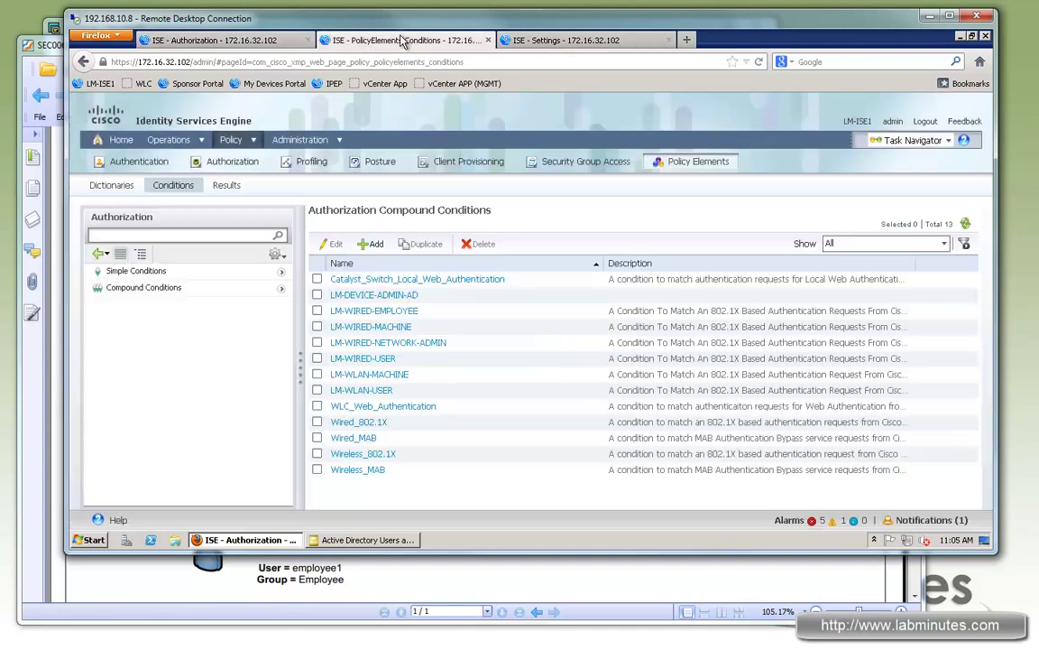
pyautogui.click(578, 166)
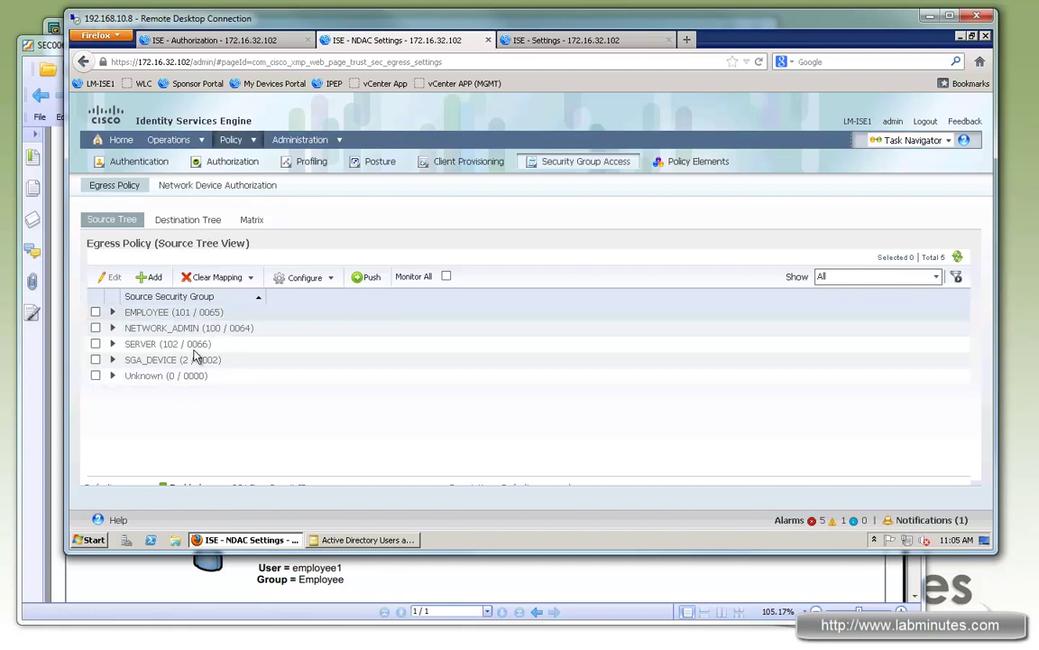
pyautogui.click(253, 220)
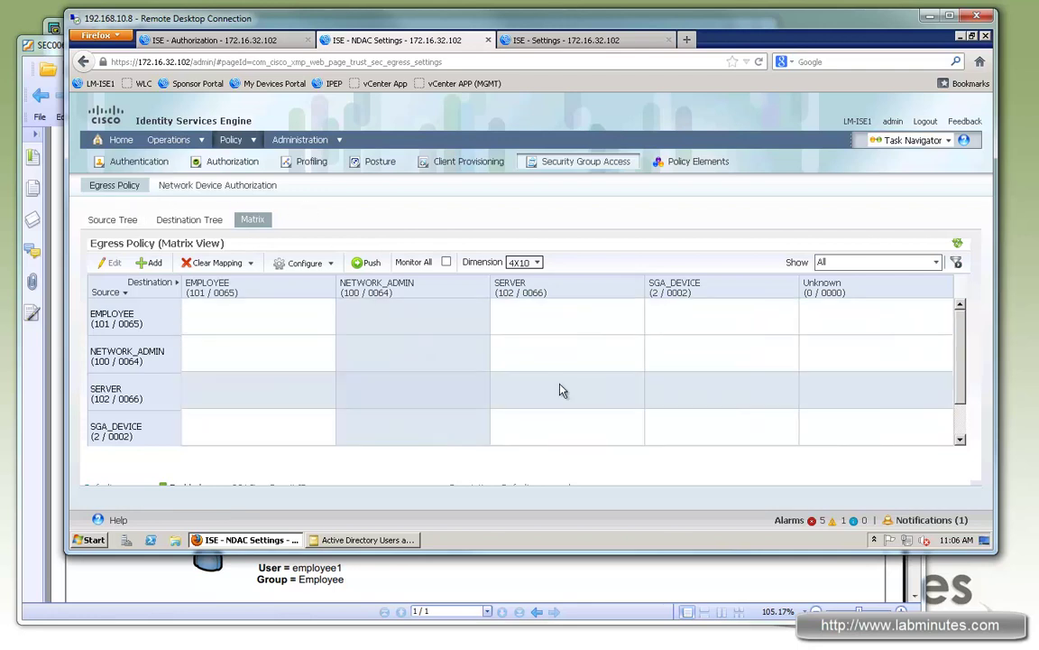
pyautogui.click(206, 188)
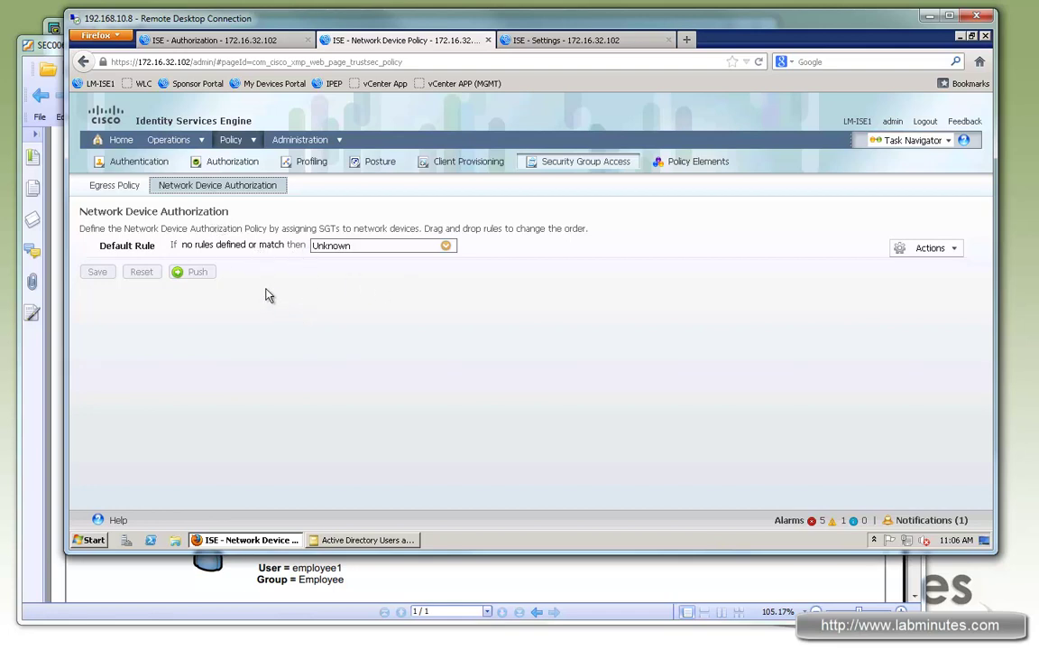
pyautogui.click(110, 186)
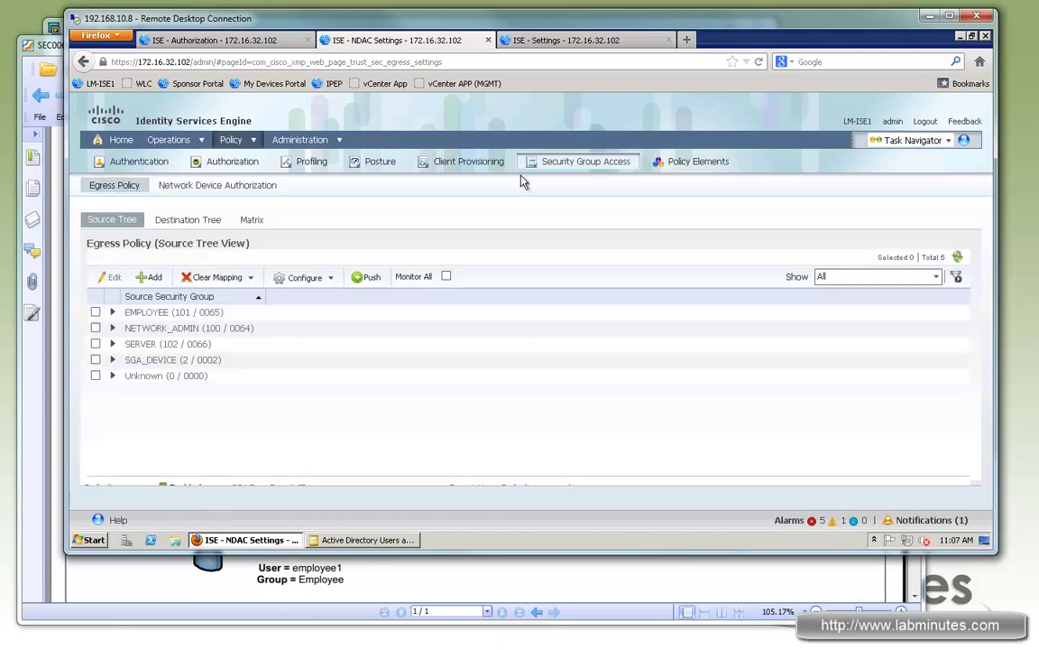
# Step: Open the live authentications view in place of the system settings page, and return to the authorization policy
pyautogui.click(561, 41)
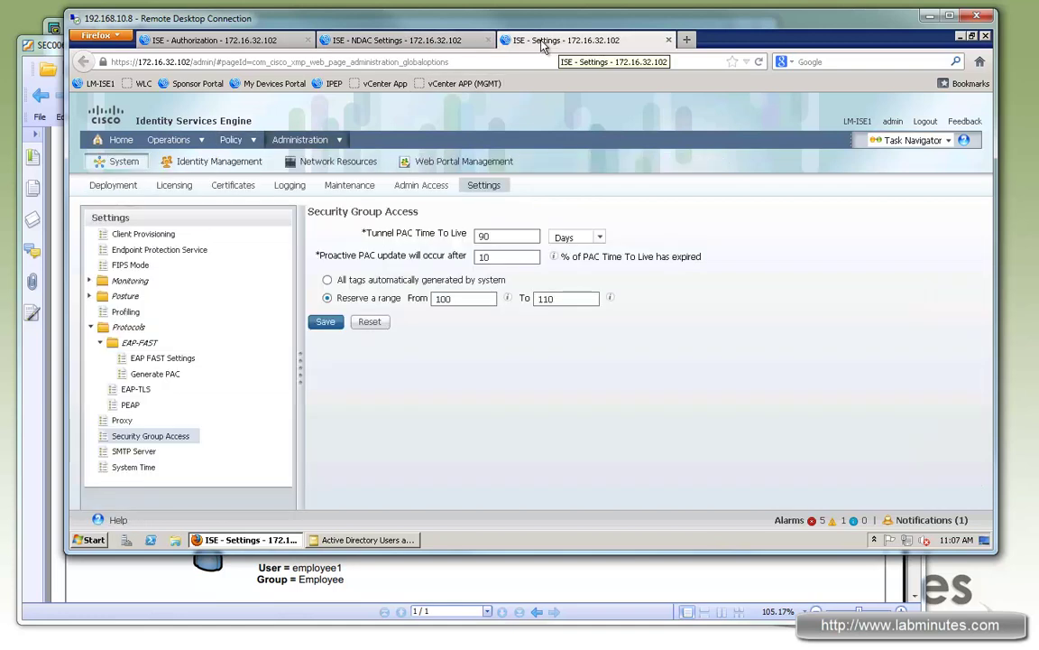
pyautogui.click(165, 142)
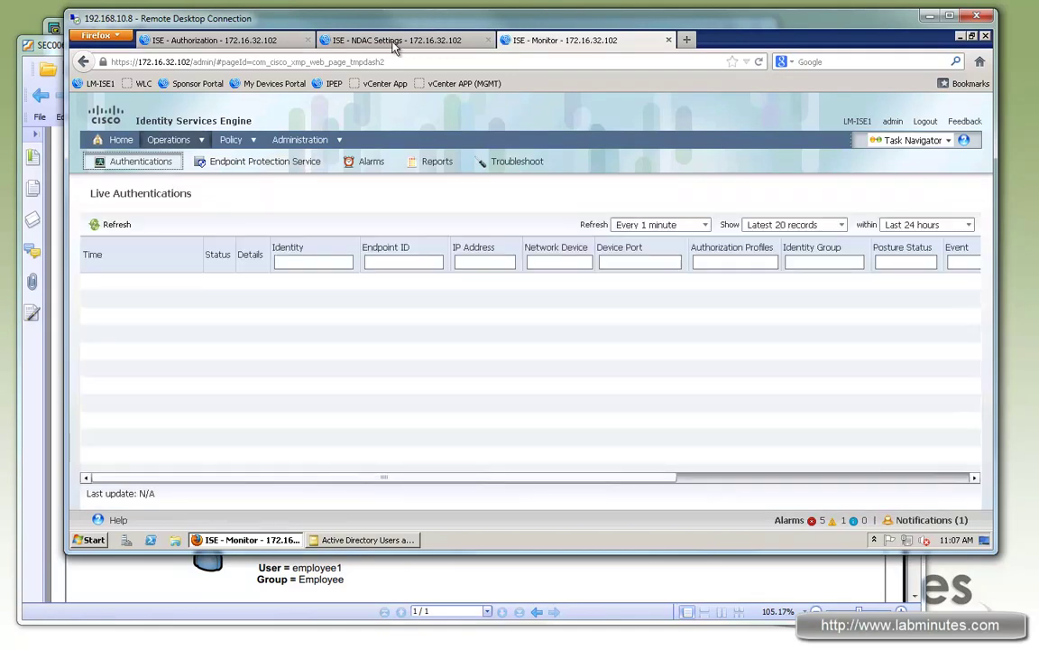
pyautogui.click(397, 42)
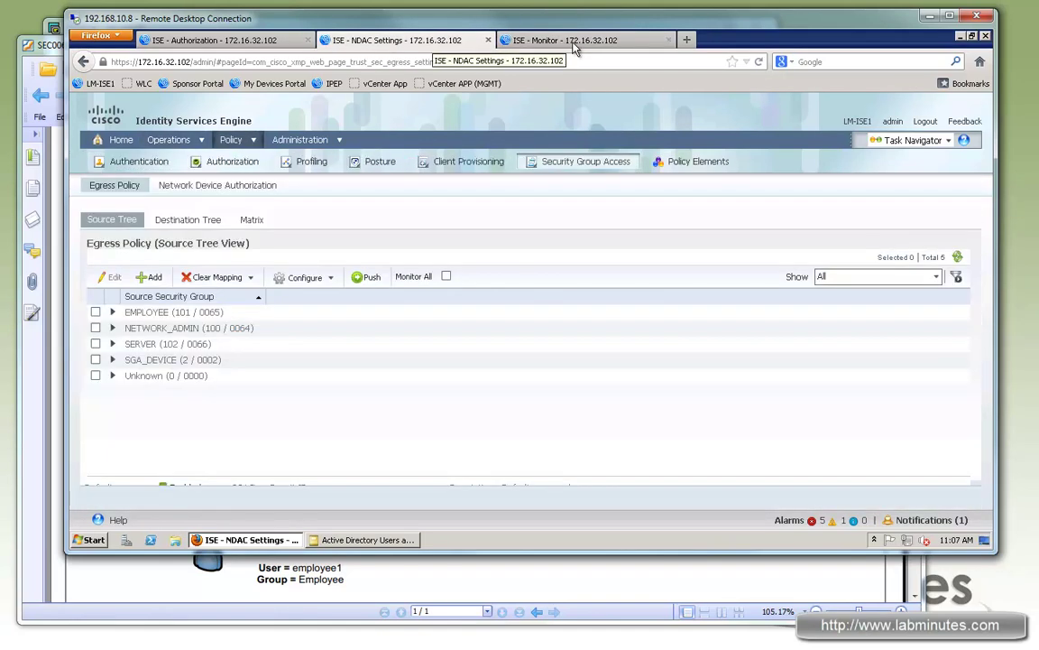
pyautogui.click(239, 41)
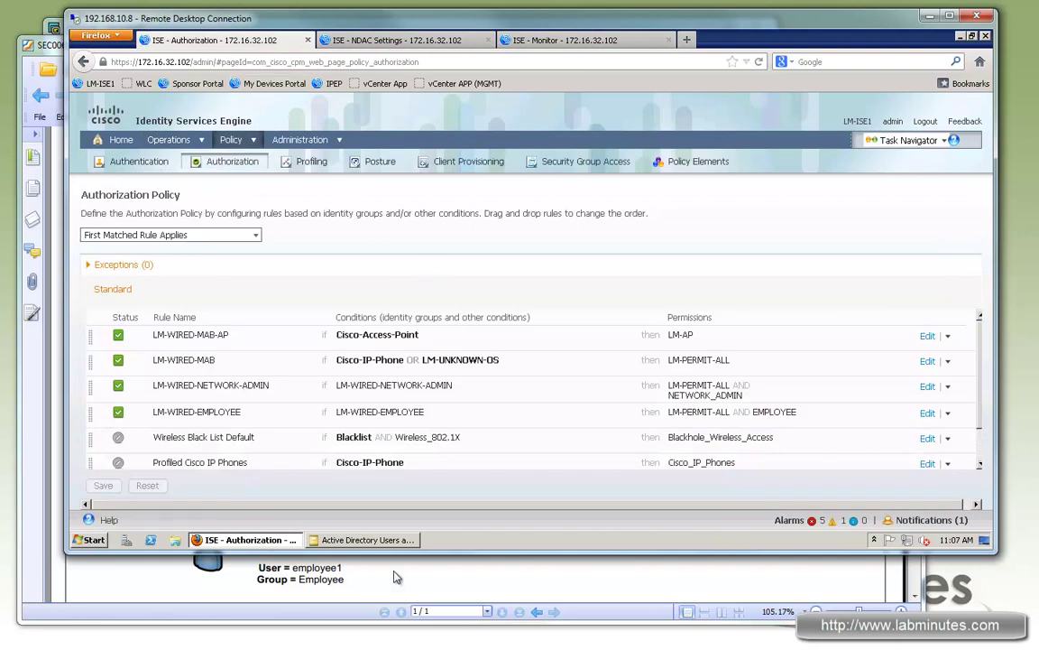
# Step: Switch to the SW1 session in SecureCRT and check the running configuration for IP device tracking using "sh run | in ip de"
pyautogui.click(463, 585)
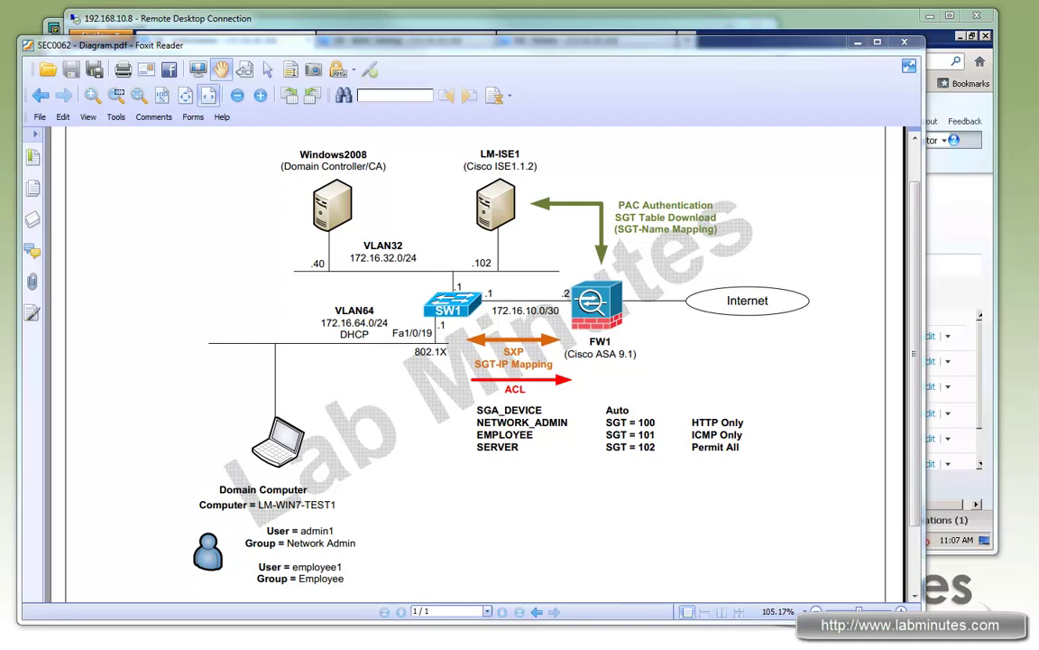
pyautogui.hotkey('alt', 'Tab')
pyautogui.press('Return')
pyautogui.press('Return')
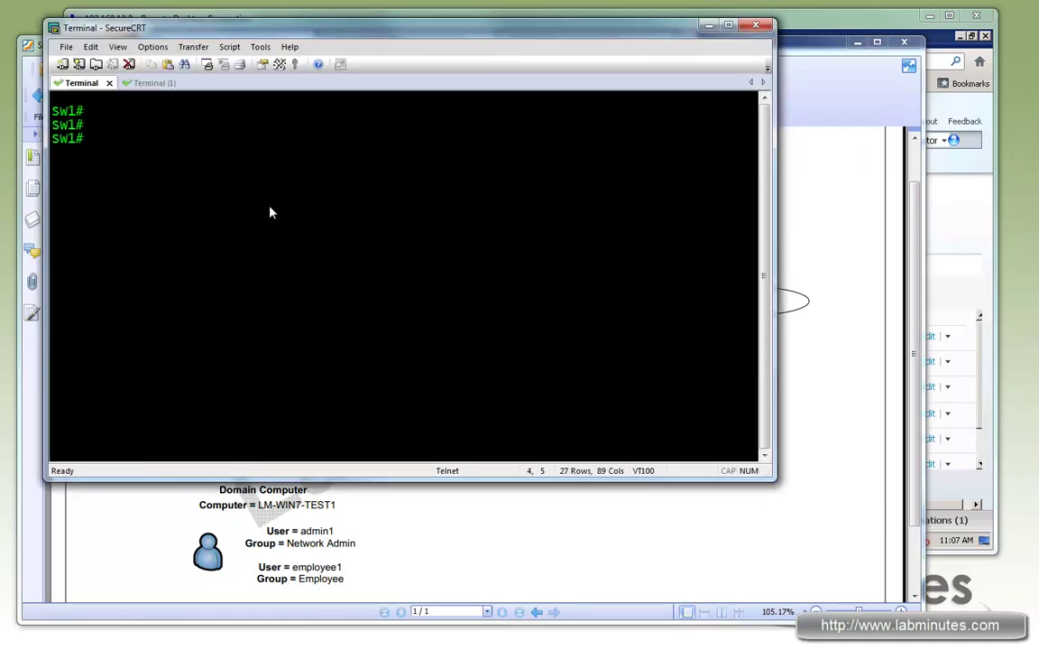
pyautogui.write('sh run | in ip de')
pyautogui.press('Return')
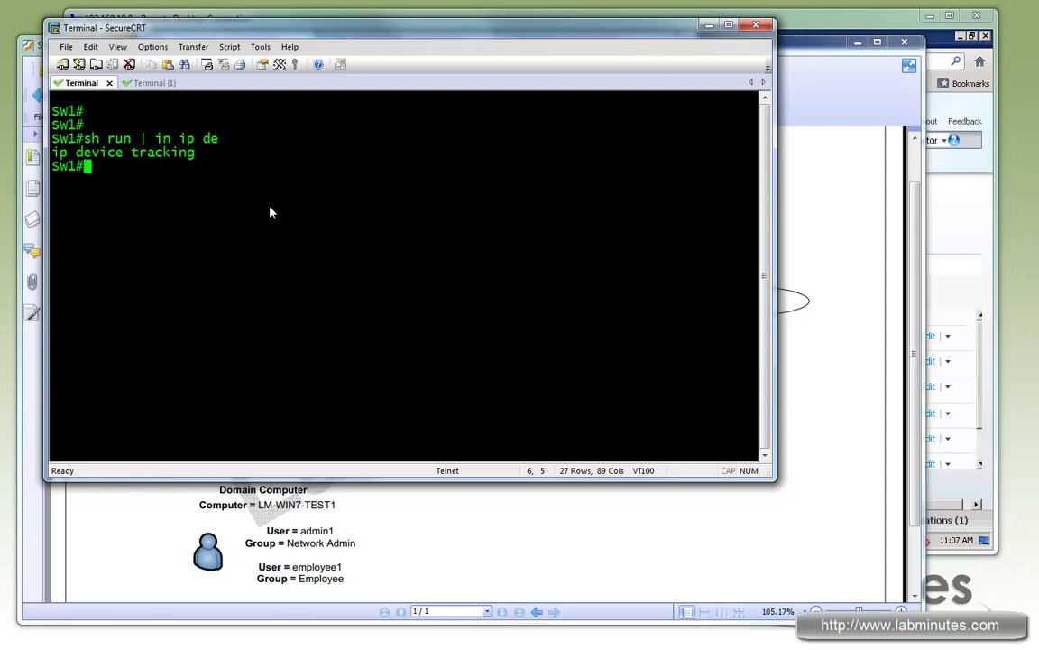
# Step: Enter global configuration mode on SW1 and enable DHCP snooping with "ip dhcp snooping"
pyautogui.press('Return')
pyautogui.press('Return')
pyautogui.write('conf t')
pyautogui.press('Return')
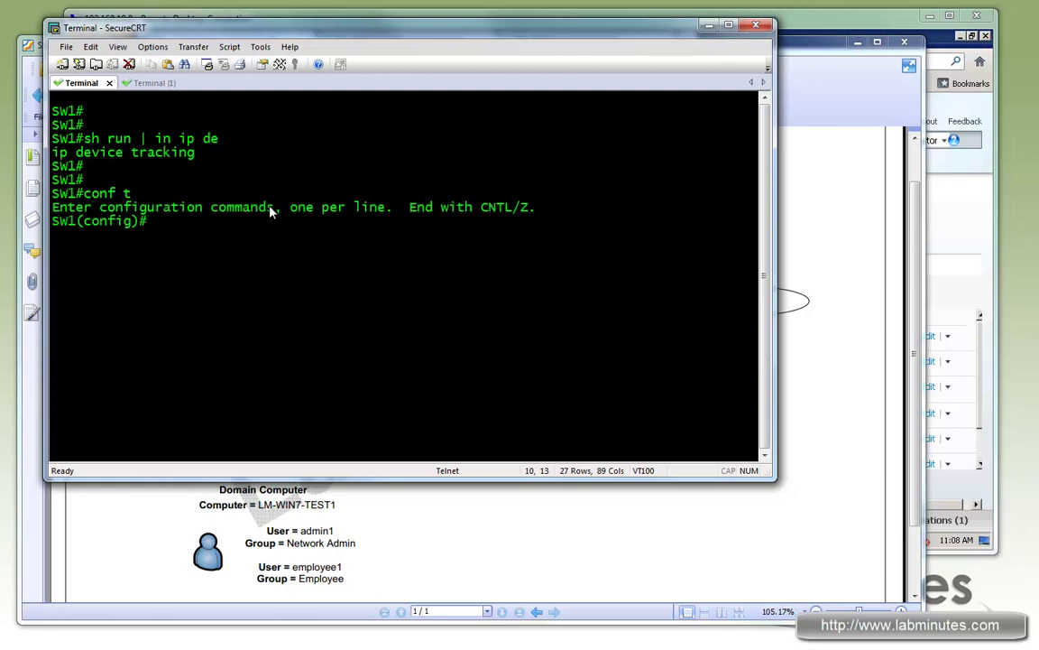
pyautogui.write('ip a')
pyautogui.press('BackSpace')
pyautogui.press('BackSpace')
pyautogui.write('dhcp snooping')
pyautogui.press('Return')
pyautogui.press('Up')
pyautogui.press('Left')
pyautogui.press('Left')
pyautogui.press('Left')
pyautogui.press('Left')
pyautogui.press('Left')
pyautogui.write('o')
pyautogui.press('Return')
pyautogui.press('Return')
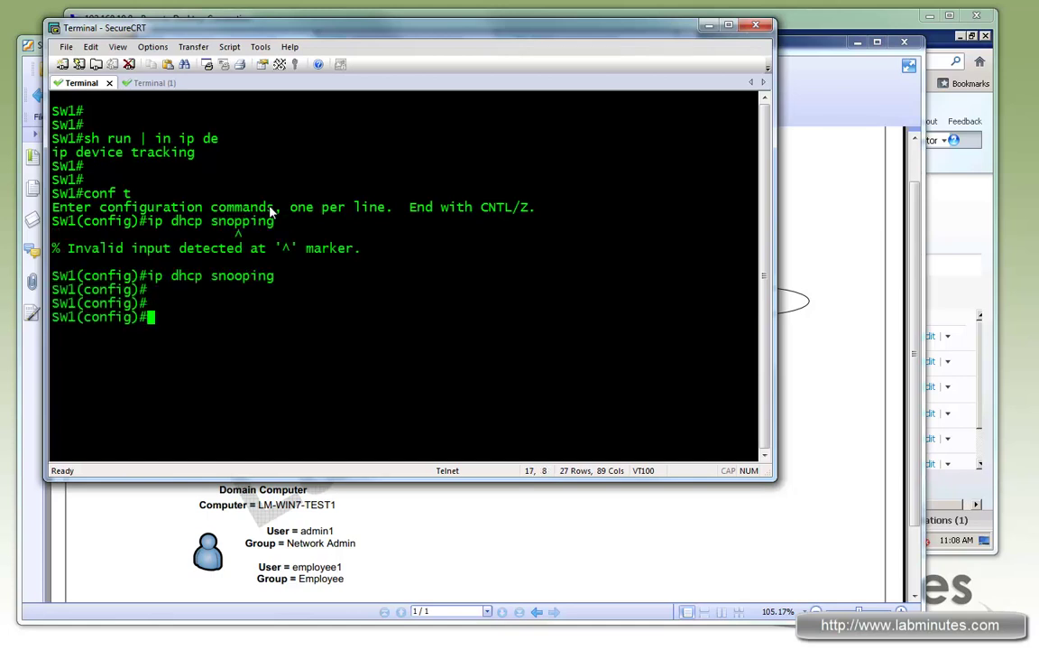
# Step: Enable DHCP snooping for the client VLAN on SW1 with "ip dhcp snooping vlan 64", consulting the network diagram for the VLAN number
pyautogui.write('ip dhc')
pyautogui.press('Tab')
pyautogui.write('p snoop')
pyautogui.press('Tab')
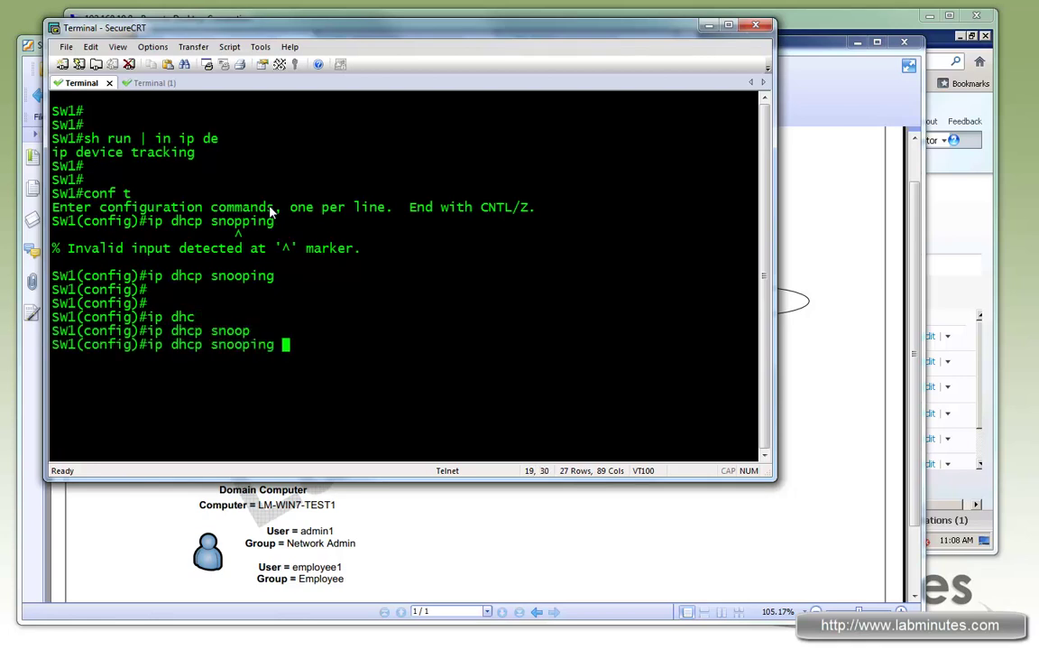
pyautogui.hotkey('alt', 'Tab')
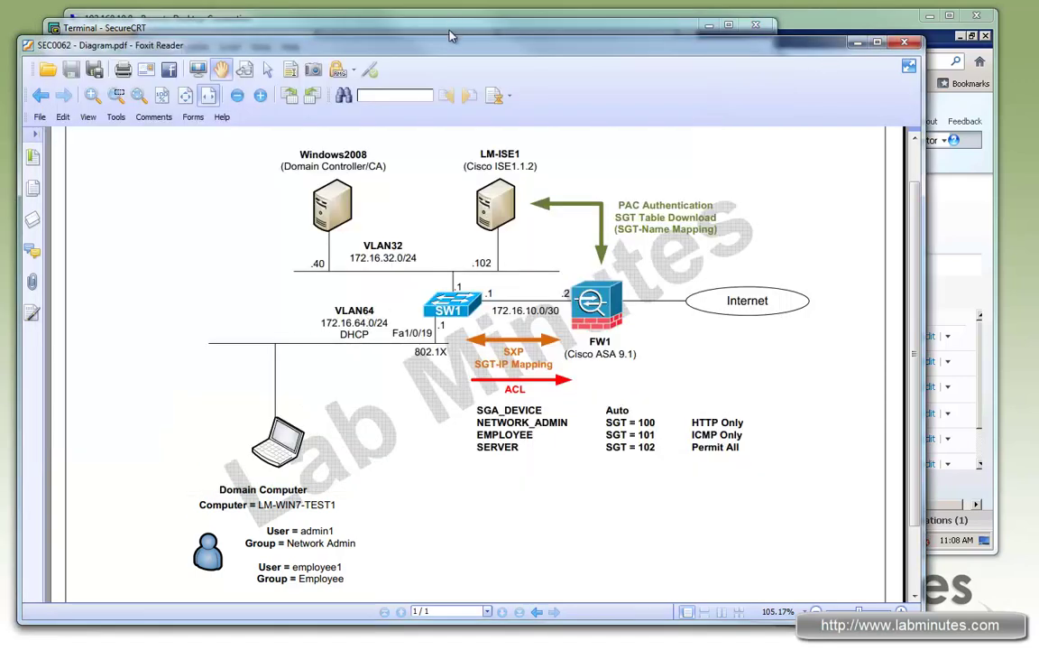
pyautogui.click(404, 27)
pyautogui.write('vlan 64')
pyautogui.press('Return')
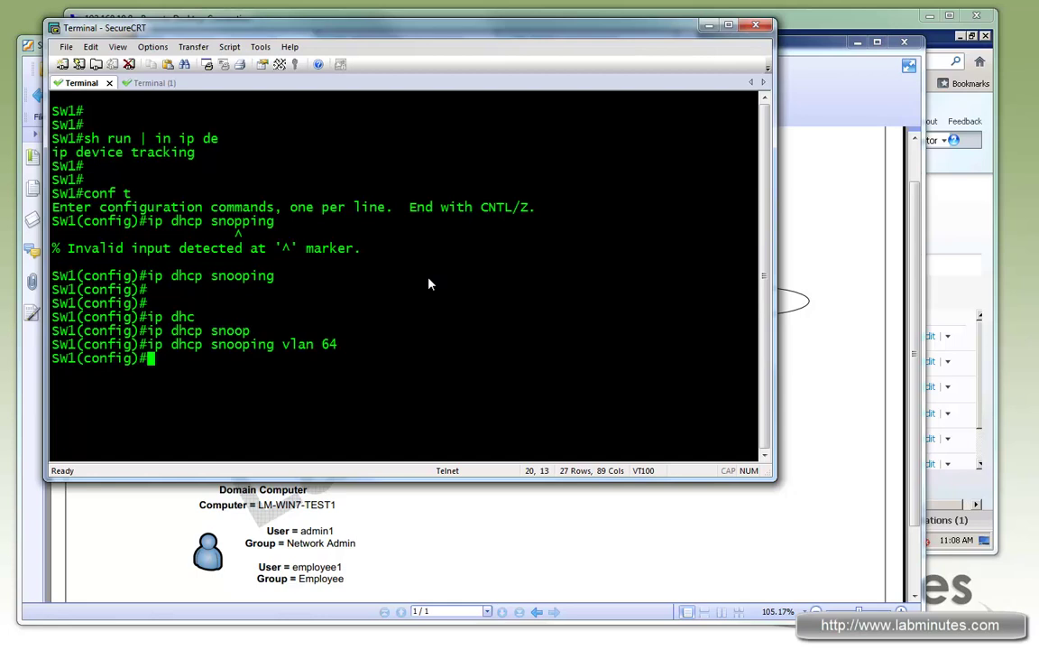
# Step: Disable the DHCP snooping information option on SW1 with "no ip dhc snoop information option" and leave configuration mode
pyautogui.write('no ip ')
pyautogui.write('dhc snoop')
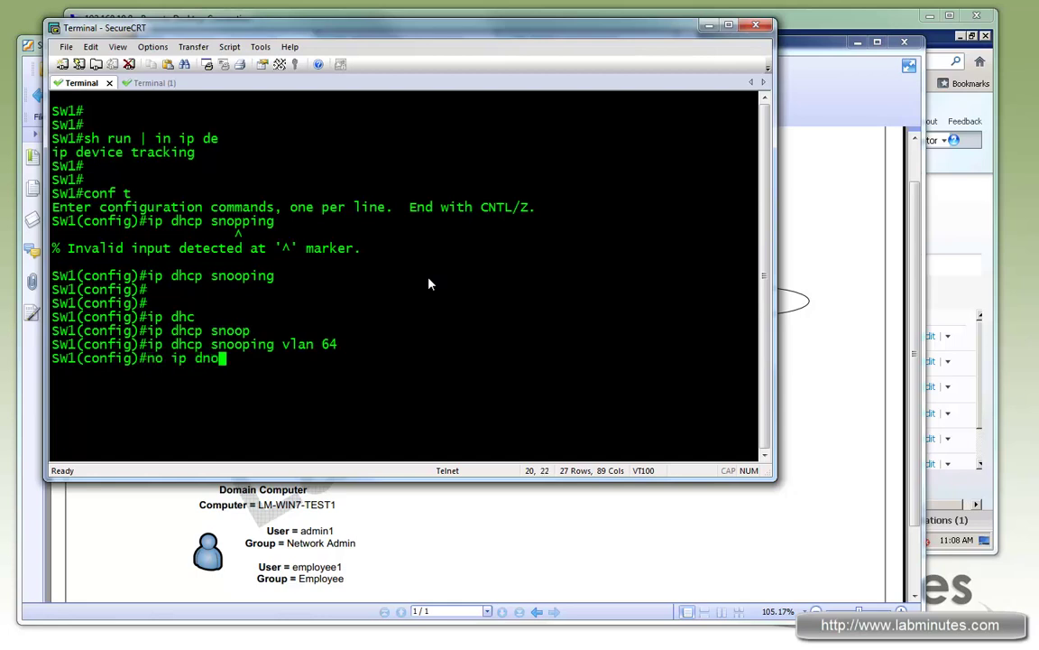
pyautogui.press('Tab')
pyautogui.write('info')
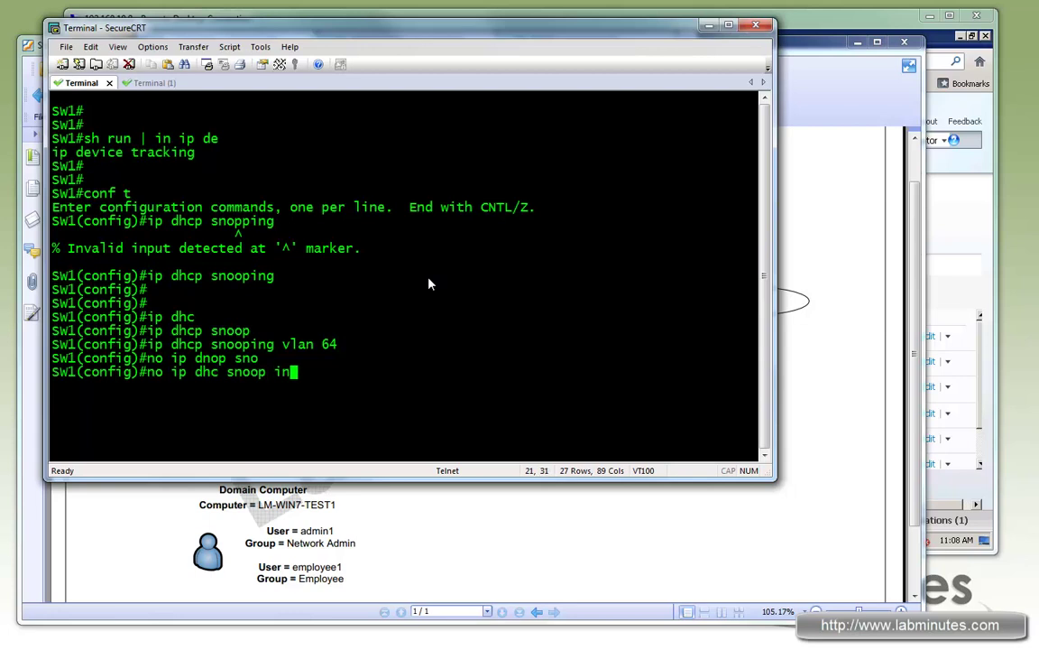
pyautogui.press('Tab')
pyautogui.write('op')
pyautogui.press('Tab')
pyautogui.press('Return')
pyautogui.press('Return')
pyautogui.press('Return')
pyautogui.hotkey('ctrl', 'z')
pyautogui.press('Return')
pyautogui.press('Return')
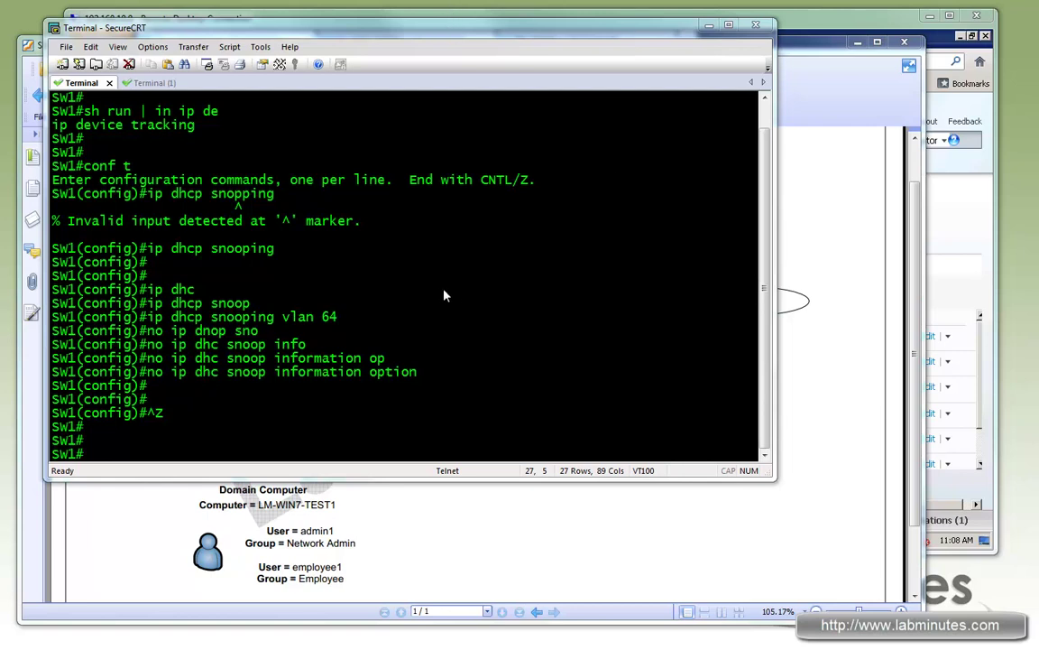
# Step: Enter interface configuration for f1/0/19 on SW1 and enable the port with "no shut"
pyautogui.write('conf t')
pyautogui.press('Return')
pyautogui.write('int f10/')
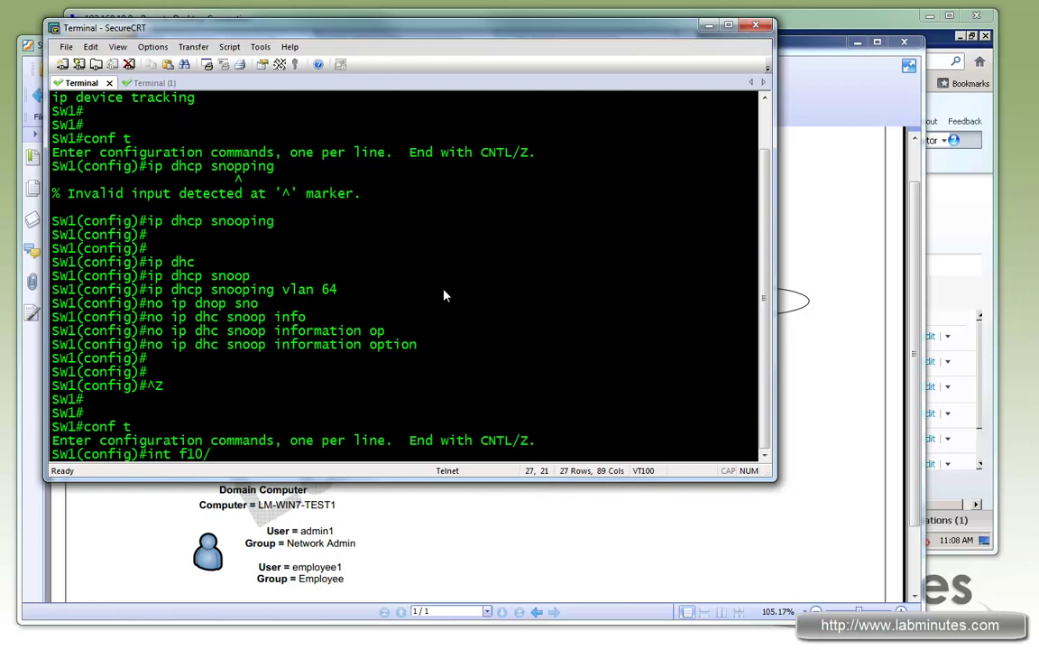
pyautogui.press('BackSpace')
pyautogui.press('BackSpace')
pyautogui.write('/0/1')
pyautogui.press('BackSpace')
pyautogui.press('BackSpace')
pyautogui.press('BackSpace')
pyautogui.write('0/19')
pyautogui.press('Return')
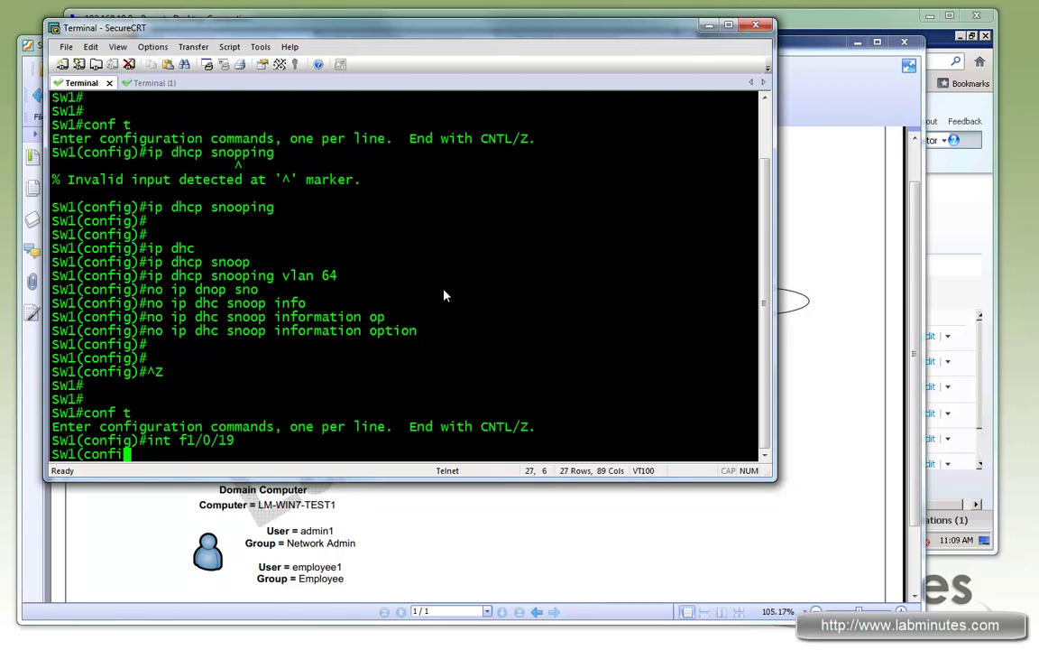
pyautogui.write('no shut')
pyautogui.press('Return')
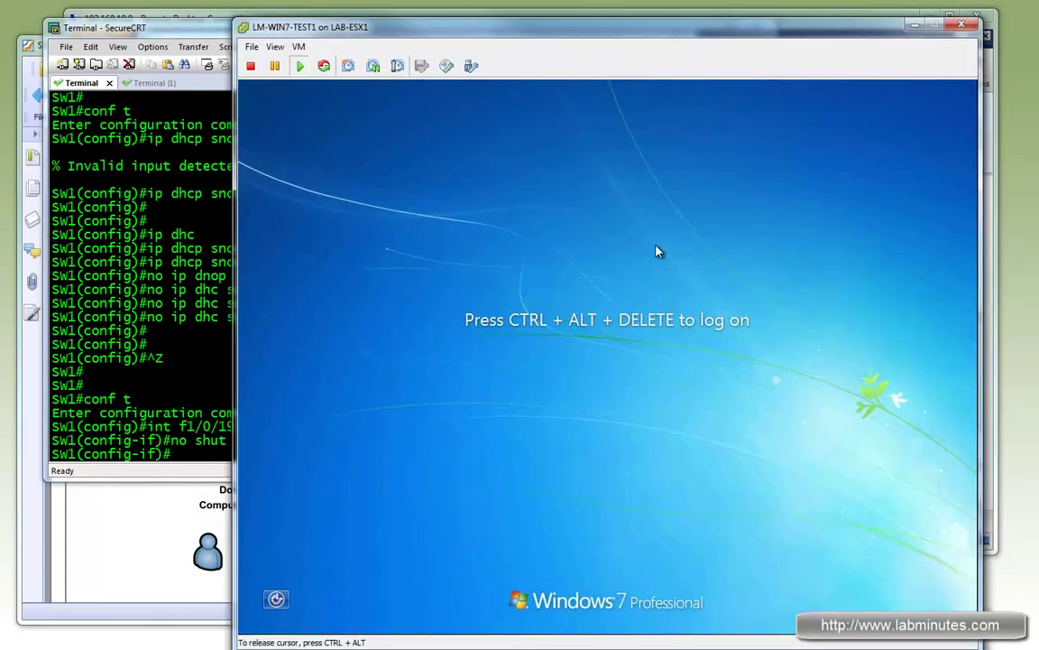
# Step: Log on to the LM-WIN7-TEST1 virtual machine as LABMINUTES\admin1 by entering the account password
pyautogui.press('ctrl+alt+Insert')
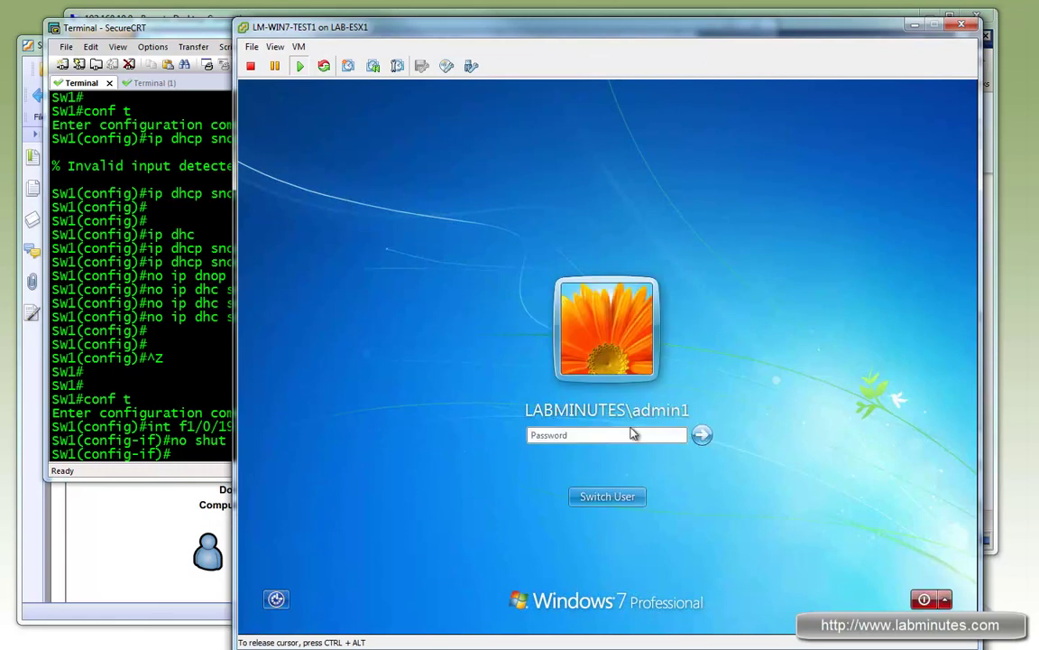
pyautogui.write('*****')
pyautogui.click(702, 434)
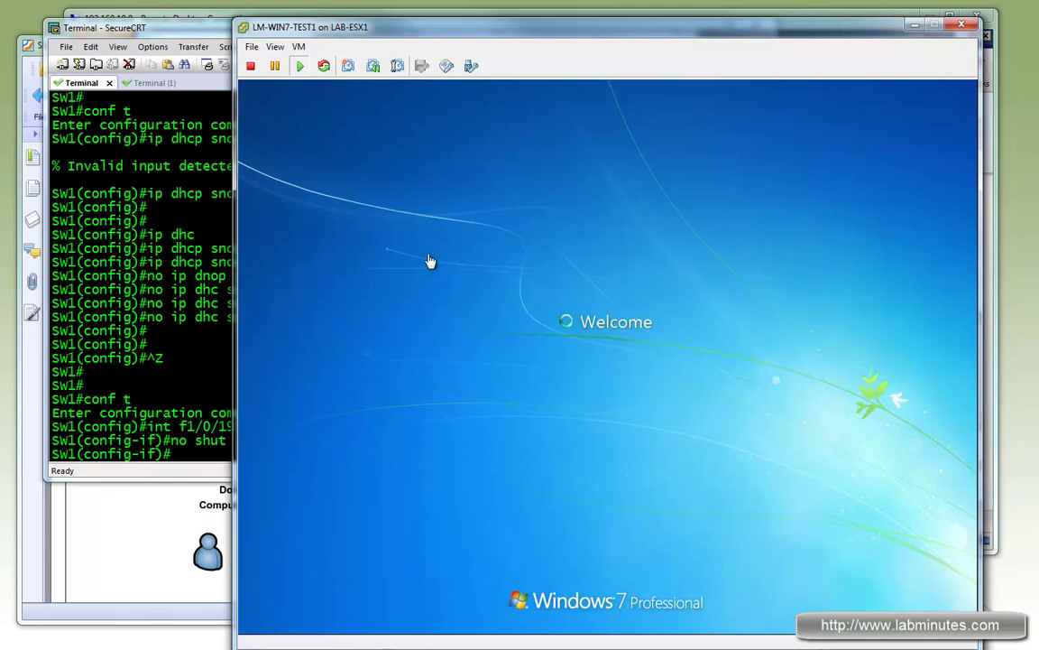
# Step: Switch to the ISE live authentications in the remote desktop, refresh them, and widen the Authorization Profiles column to read the admin1 entry
pyautogui.moveTo(449, 40); pyautogui.dragTo(496, 56)
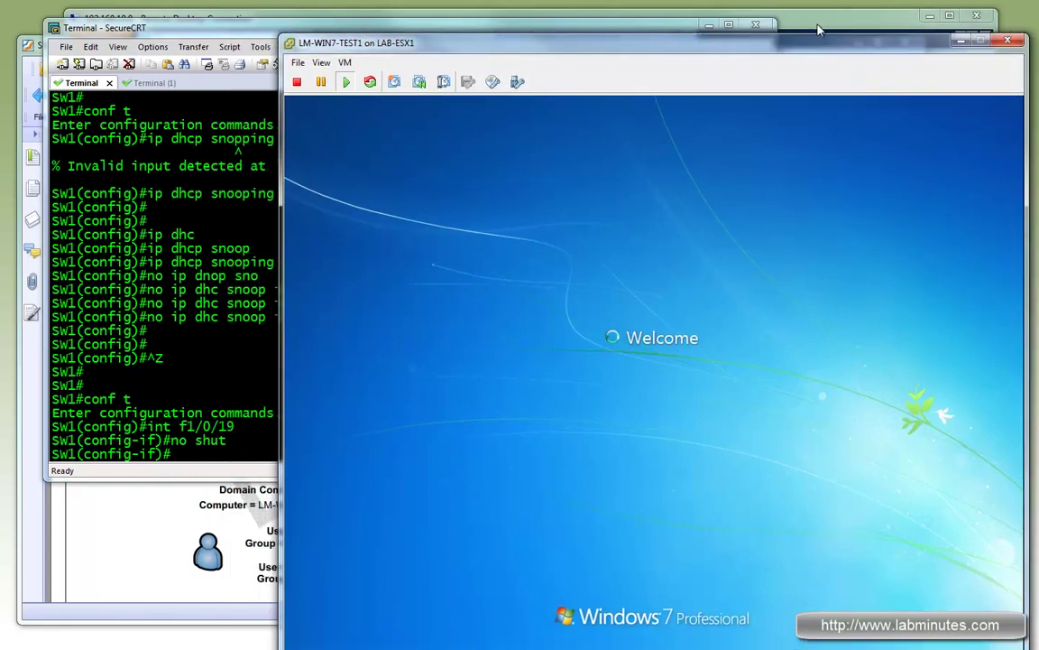
pyautogui.click(600, 47)
pyautogui.click(598, 43)
pyautogui.click(226, 222)
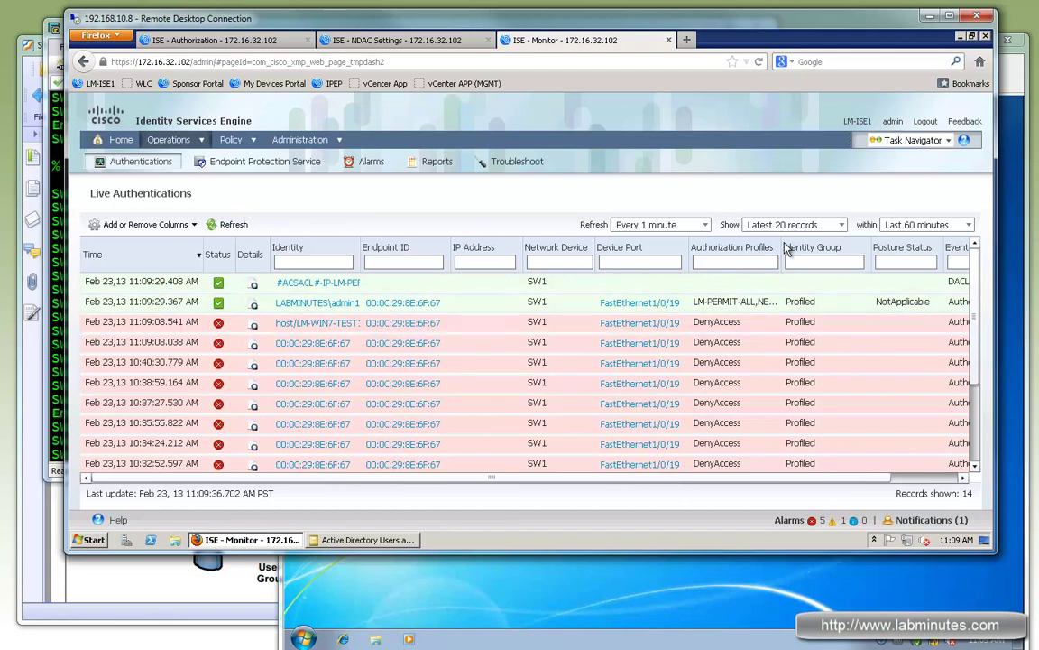
pyautogui.moveTo(781, 242); pyautogui.dragTo(823, 244)
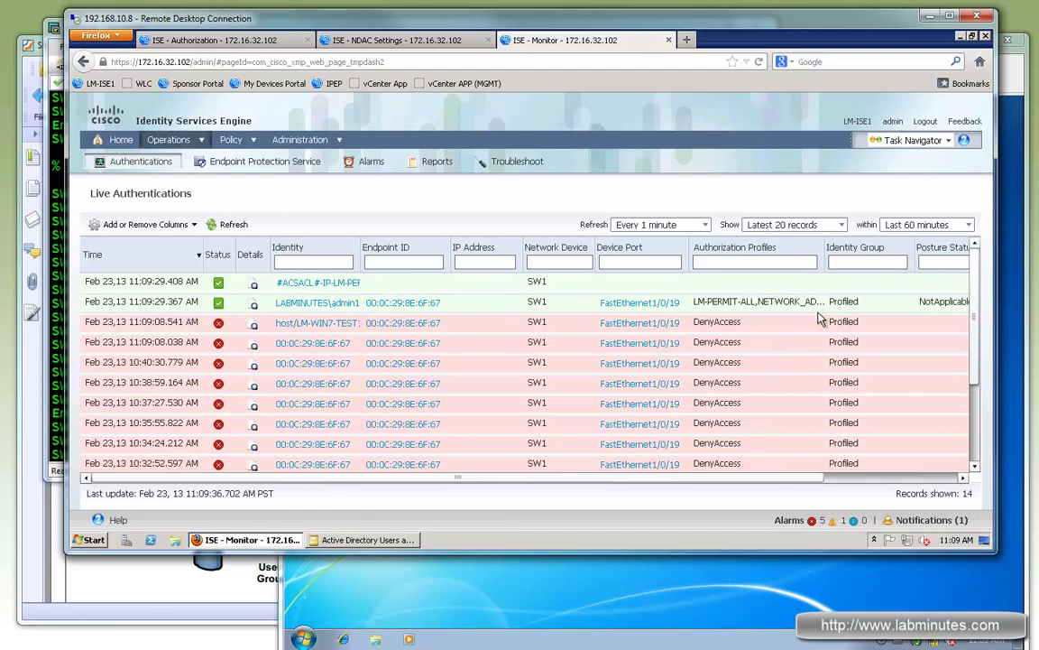
# Step: Return to the SW1 terminal, leave configuration mode, and show the authentication session on the client port with "sh auth sess int f1/0/19"
pyautogui.click(56, 339)
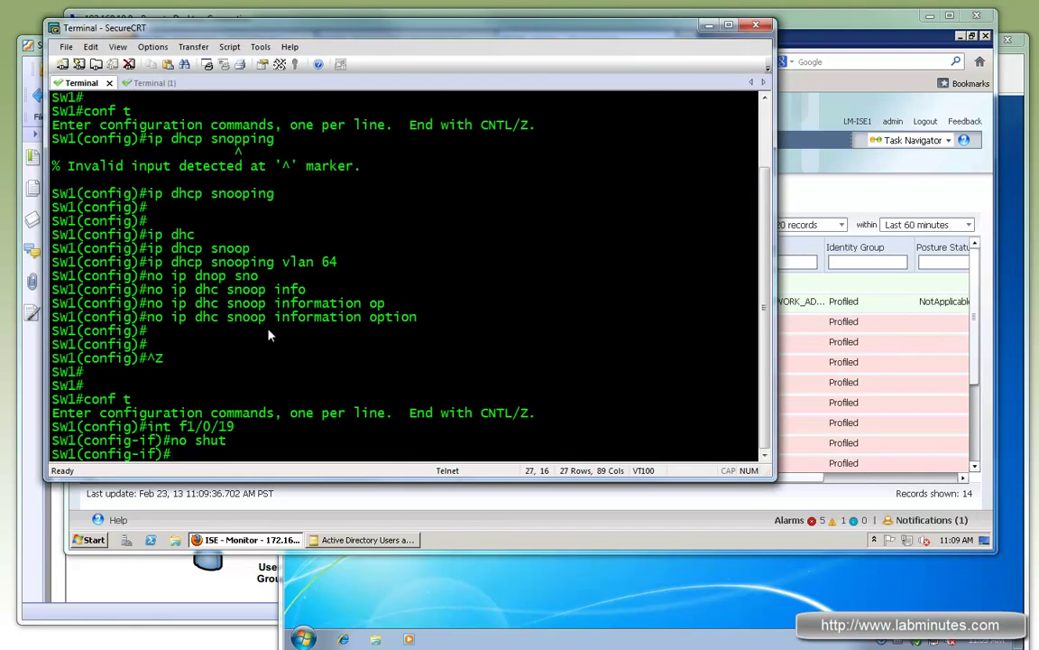
pyautogui.hotkey('ctrl', 'z')
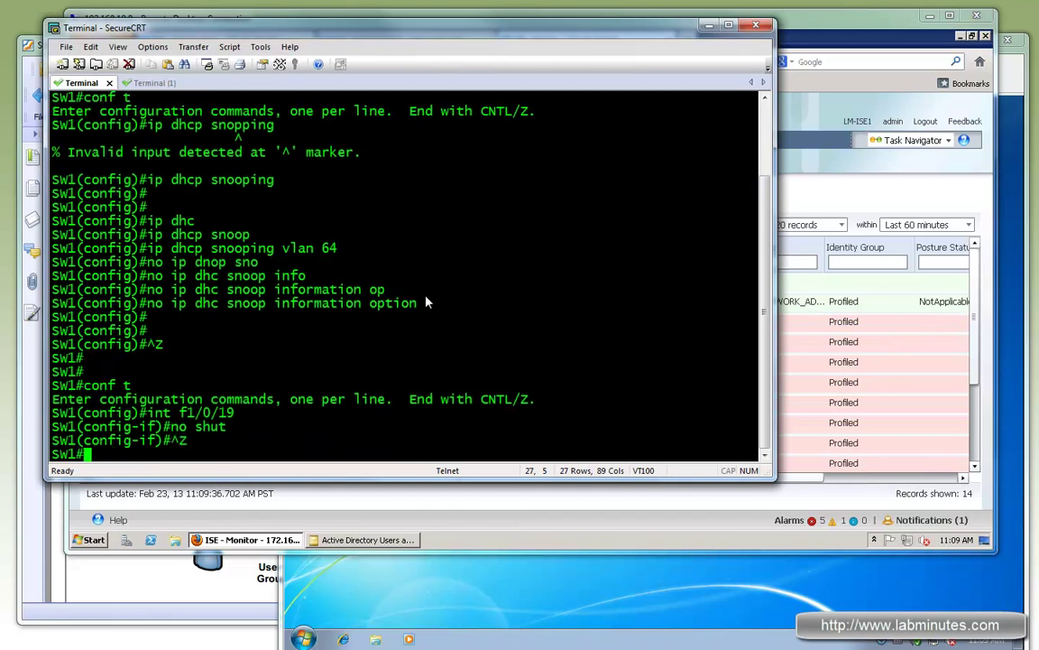
pyautogui.write('sh auth sess in')
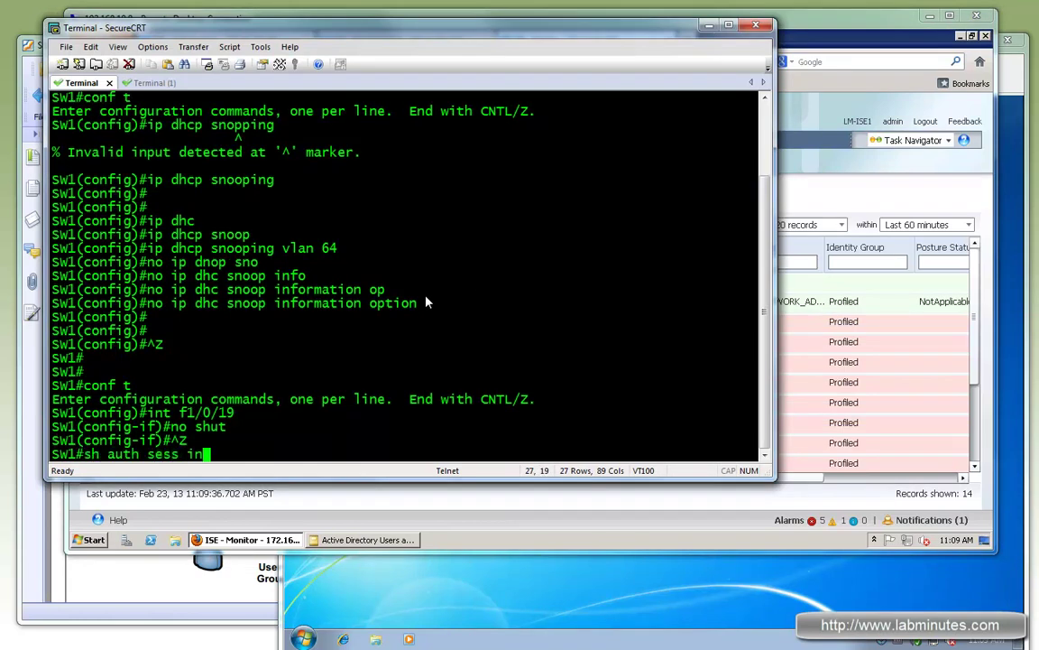
pyautogui.write('t f1/0/19')
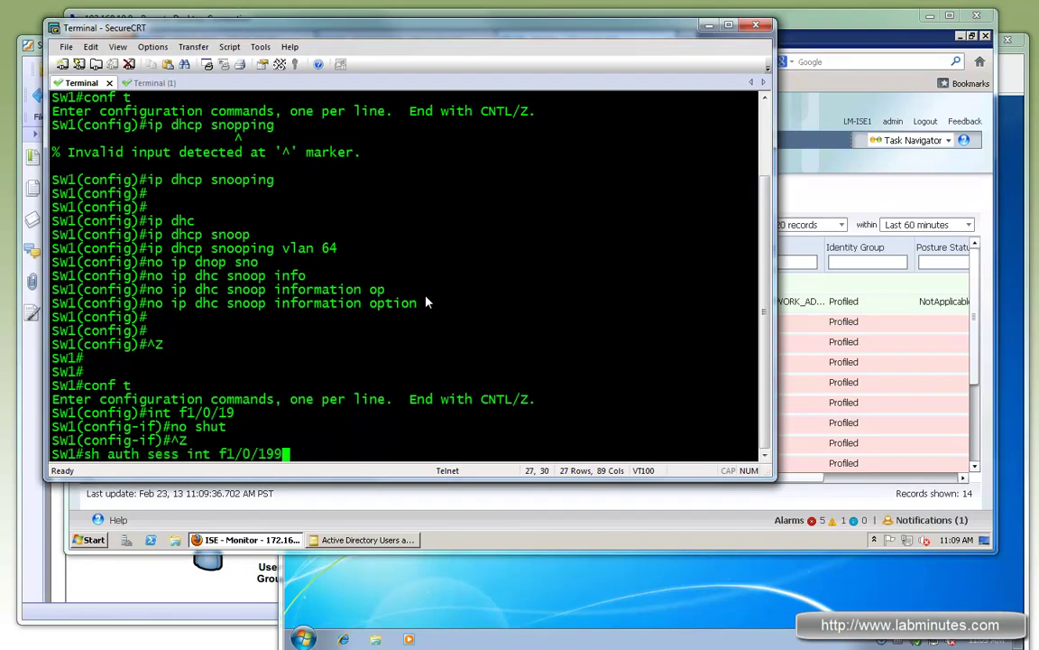
pyautogui.press('Return')
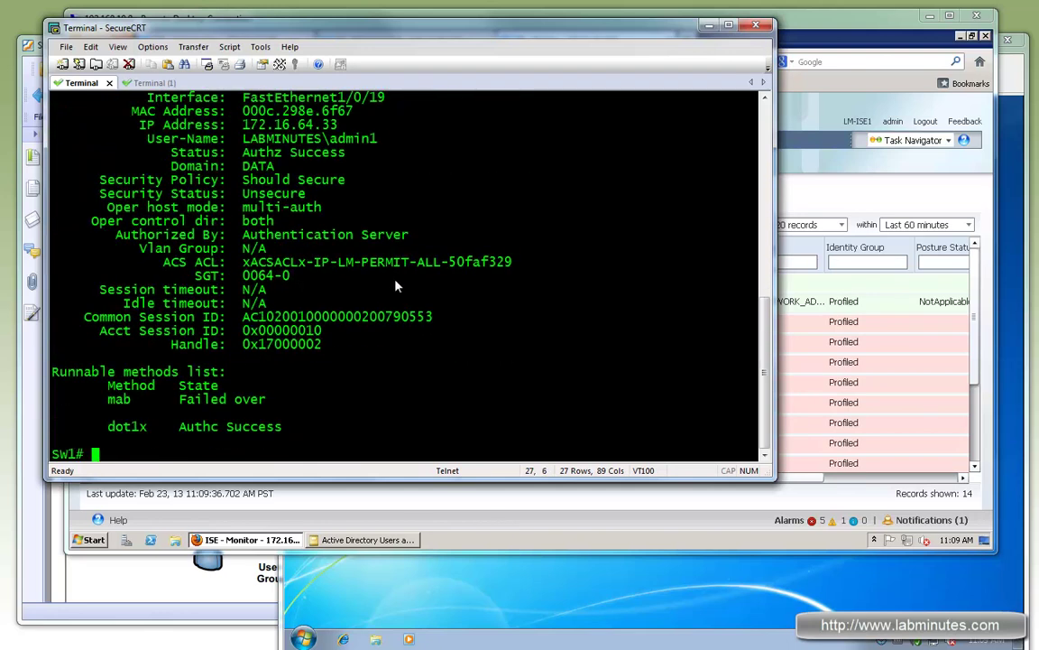
# Step: Examine the SGT, IP address and ACS ACL entries in the authentication session output for FastEthernet1/0/19
pyautogui.scroll(1, 372, 284)
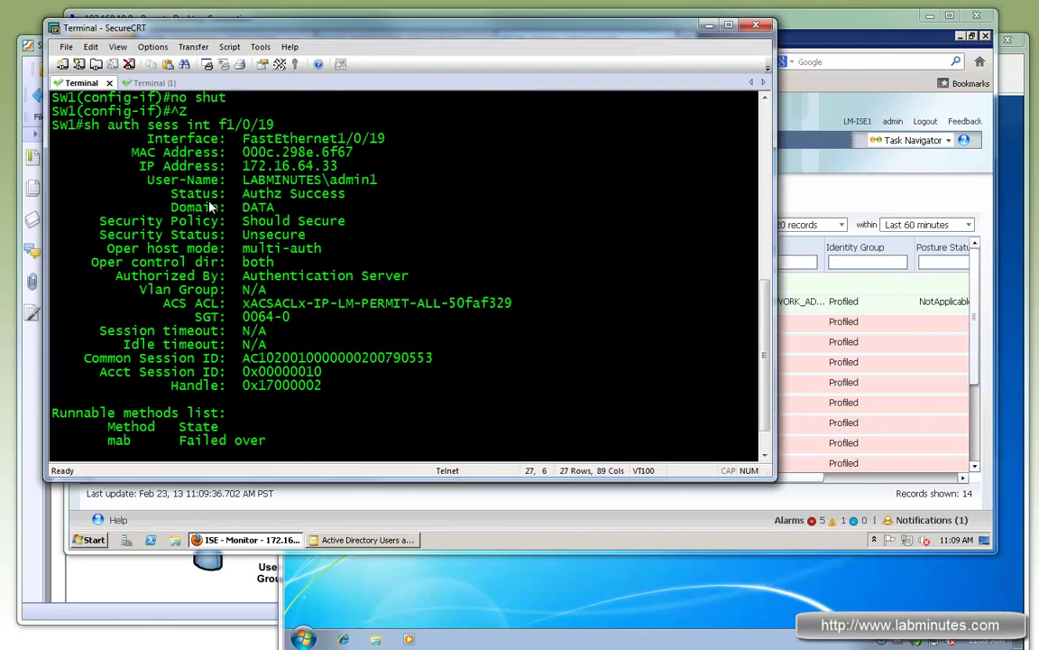
pyautogui.moveTo(171, 207); pyautogui.dragTo(322, 249)
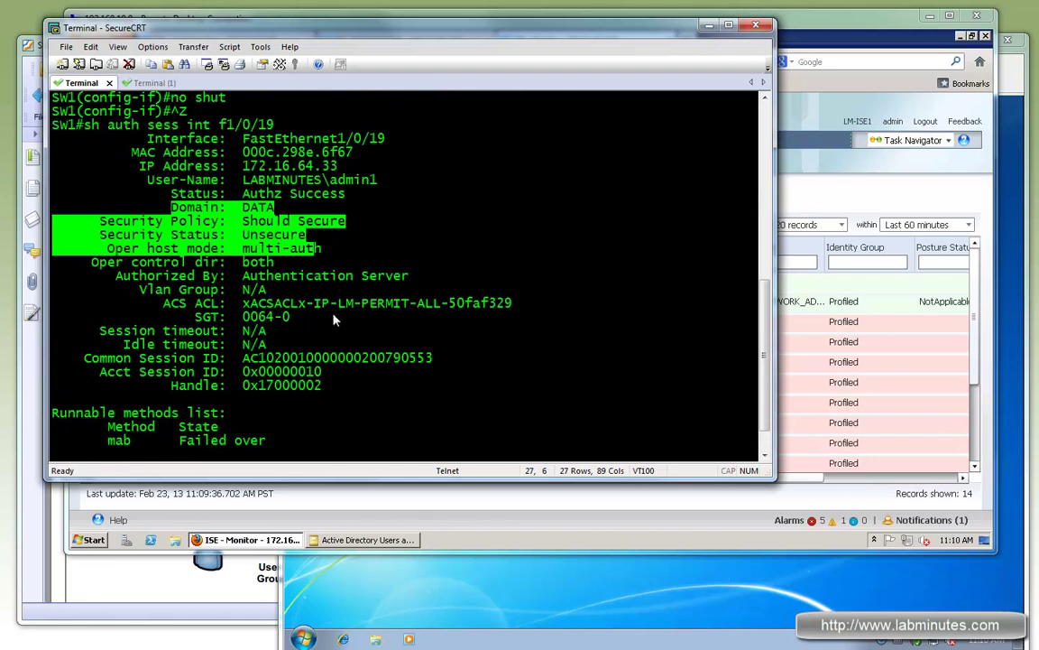
pyautogui.moveTo(290, 318); pyautogui.dragTo(199, 320)
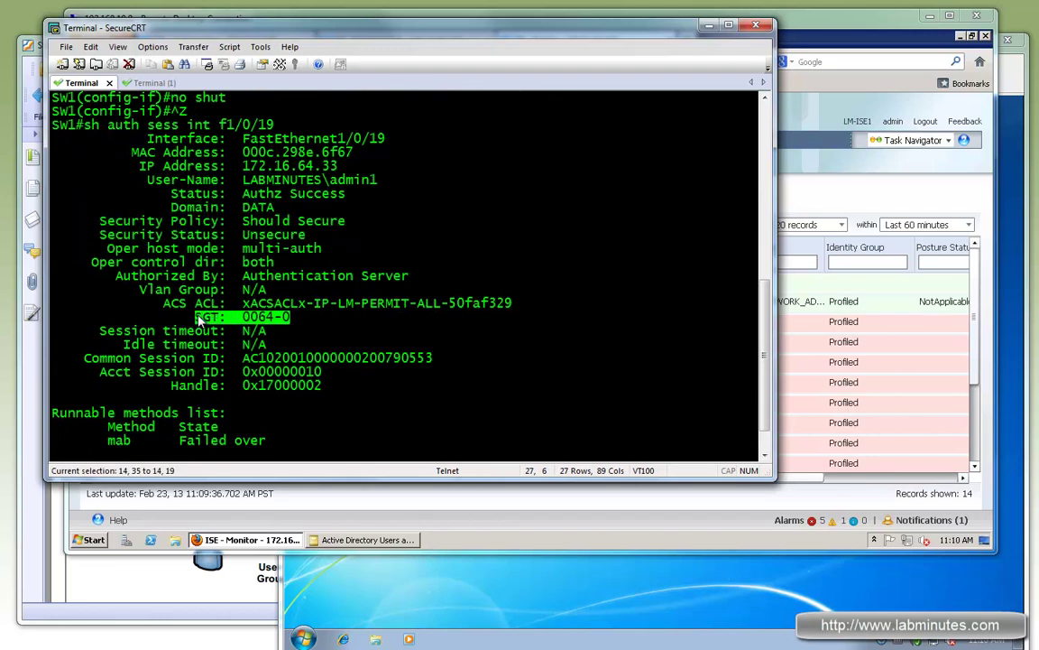
pyautogui.click(266, 320)
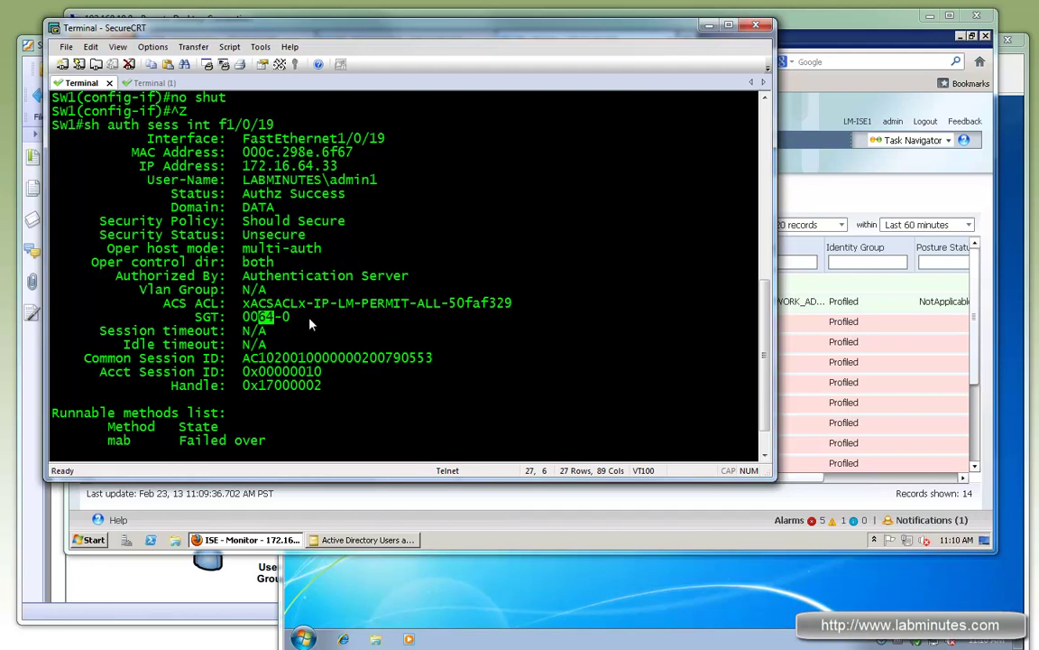
pyautogui.moveTo(240, 320); pyautogui.dragTo(318, 325)
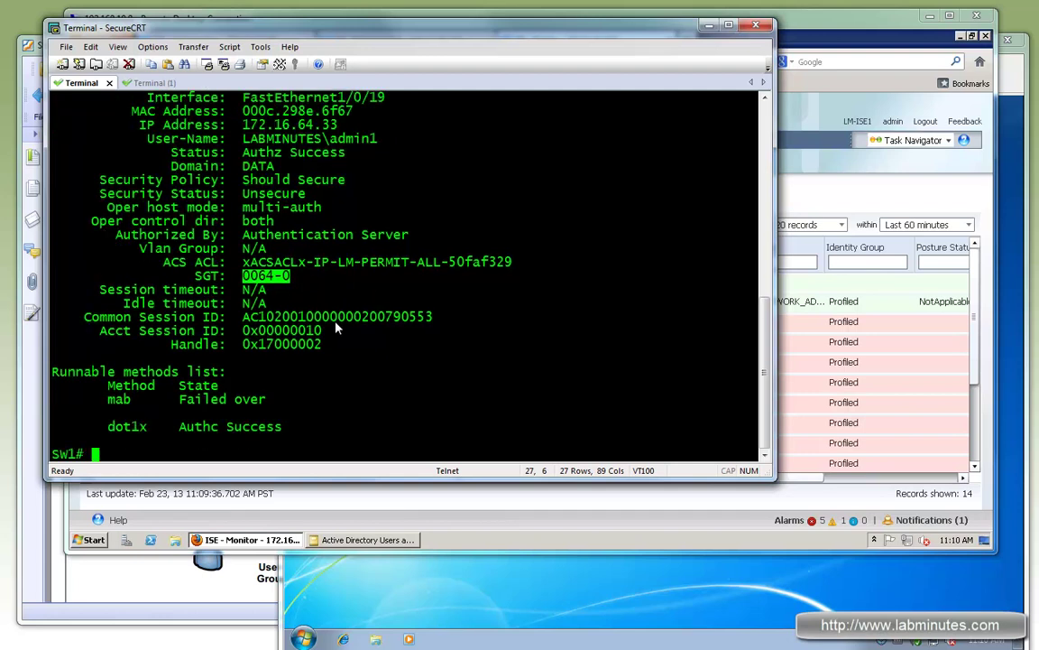
pyautogui.doubleClick(271, 125)
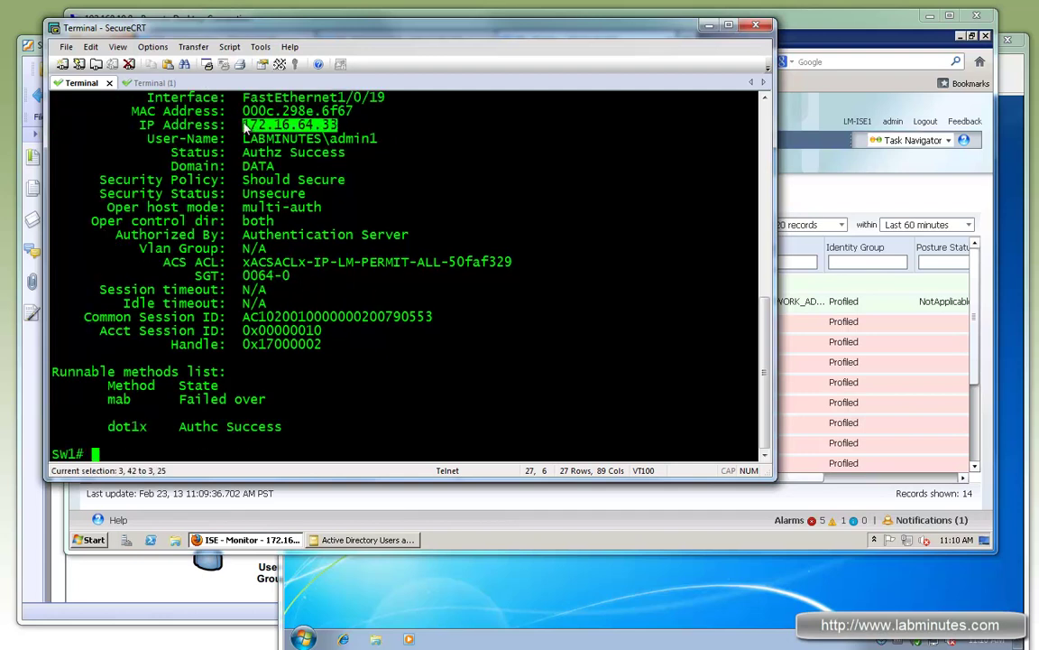
pyautogui.moveTo(409, 261); pyautogui.dragTo(291, 276)
pyautogui.click(419, 306)
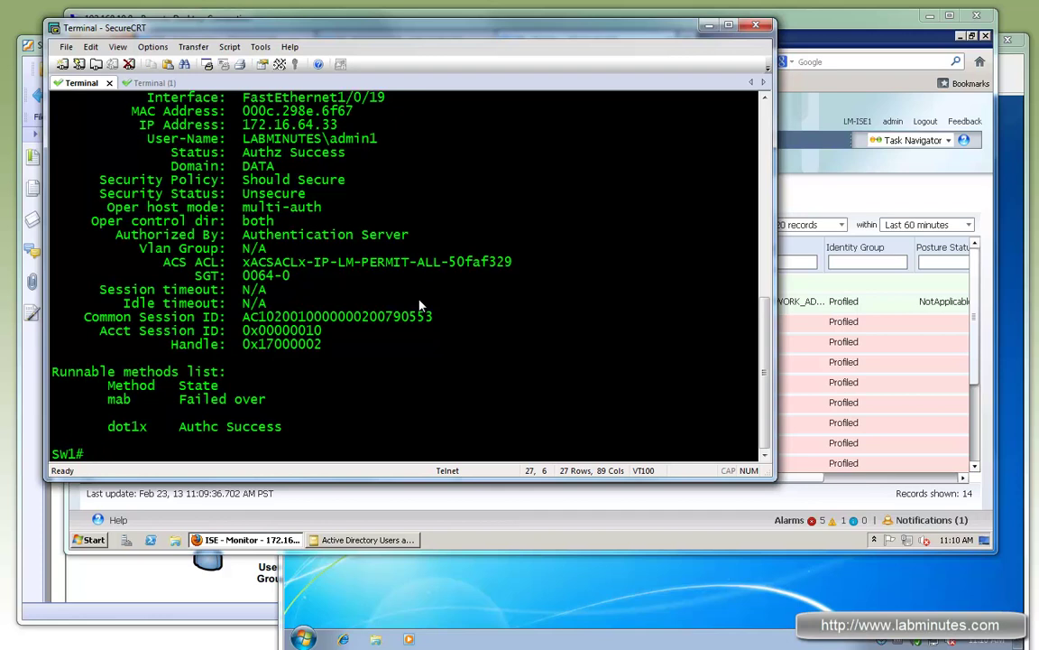
# Step: Show the IP device tracking table with "sh ip device track all" and examine the client's IP address, MAC address and interface
pyautogui.write('sh ip device track all')
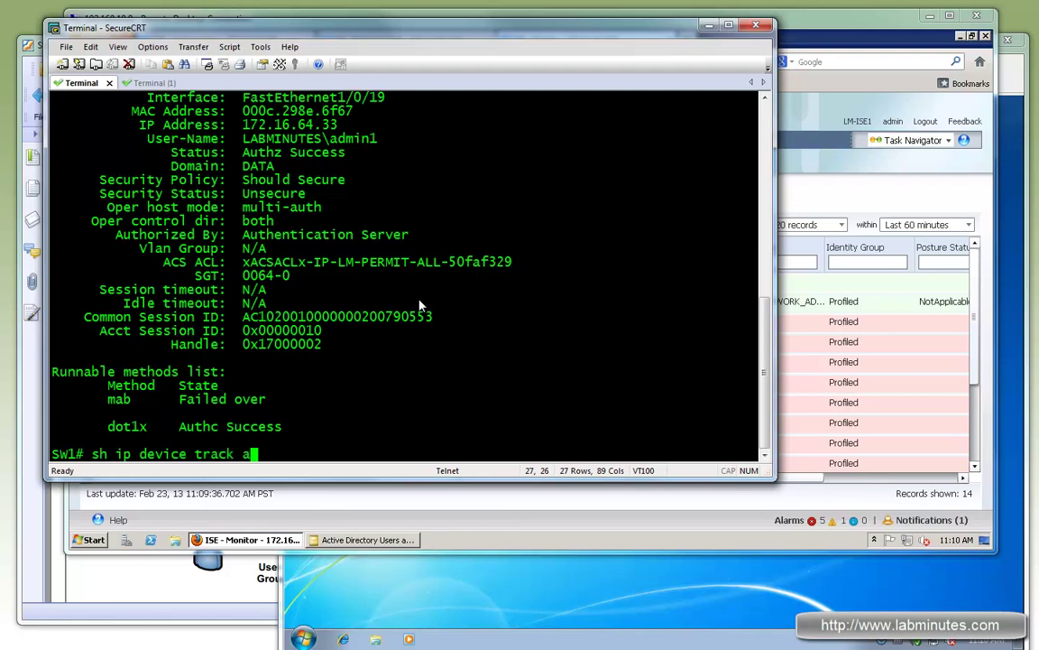
pyautogui.press('Return')
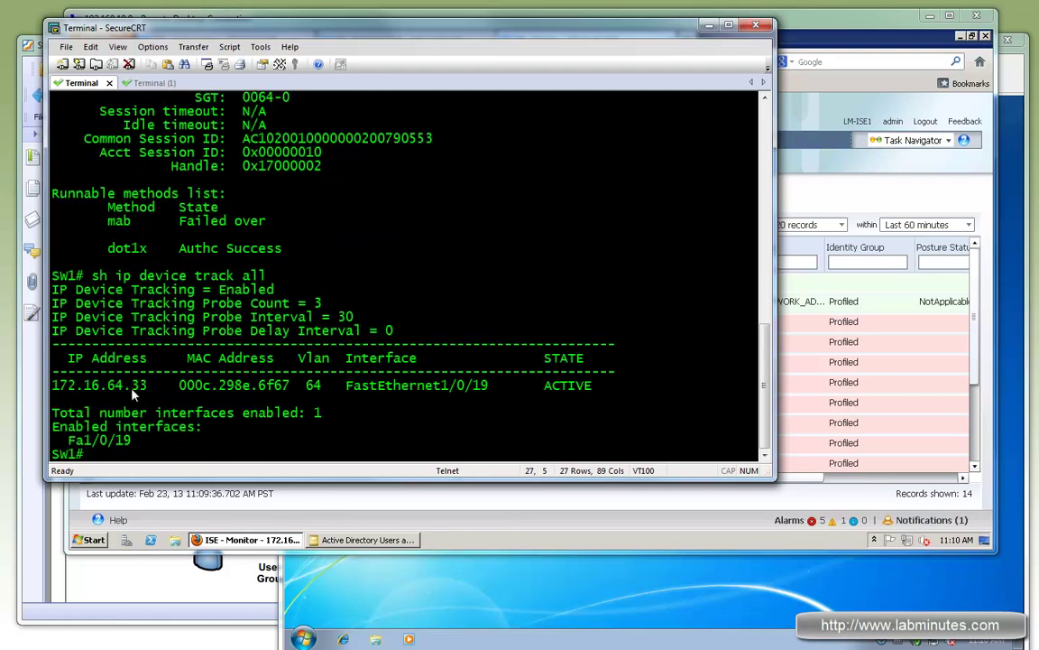
pyautogui.moveTo(148, 385); pyautogui.dragTo(51, 385)
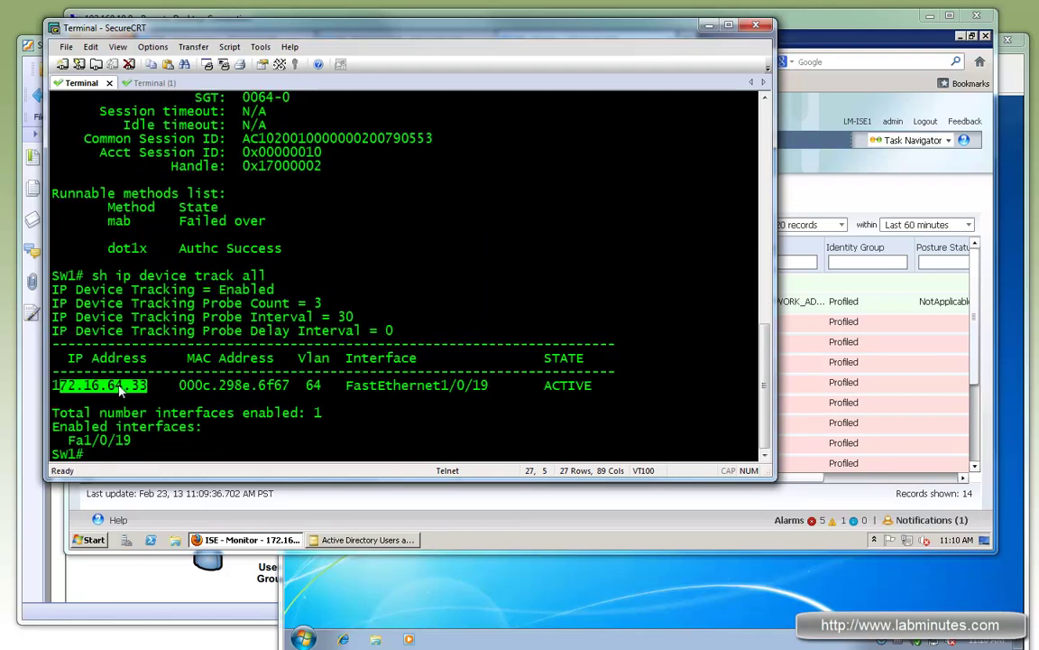
pyautogui.moveTo(484, 385); pyautogui.dragTo(346, 385)
pyautogui.moveTo(282, 388); pyautogui.dragTo(156, 386)
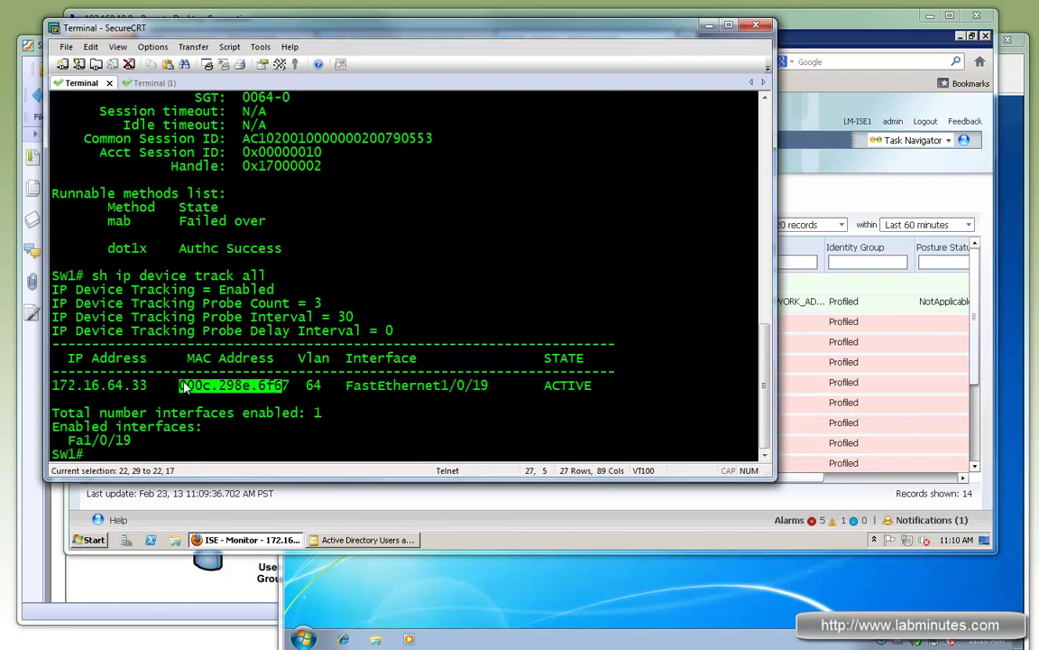
pyautogui.moveTo(472, 386); pyautogui.dragTo(144, 389)
pyautogui.click(307, 350)
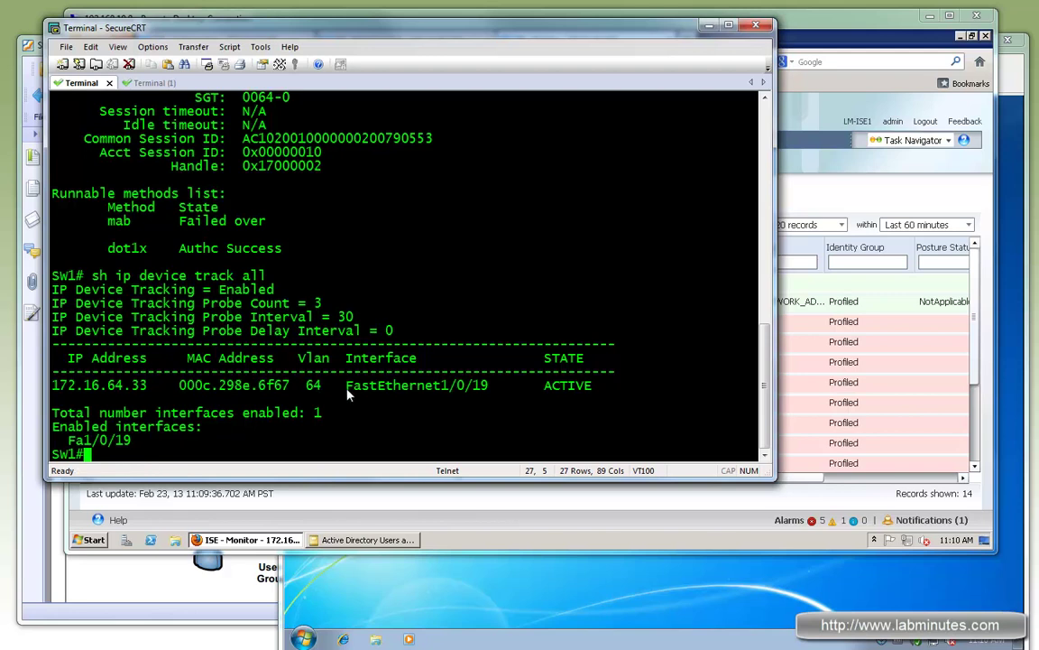
# Step: Show the DHCP snooping bindings with "sh ip dhcp snoo bi" and compare the client's entry with the device tracking table
pyautogui.write('sh ip djhc')
pyautogui.press('BackSpace')
pyautogui.press('BackSpace')
pyautogui.press('BackSpace')
pyautogui.press('BackSpace')
pyautogui.write('dhcp snoo ')
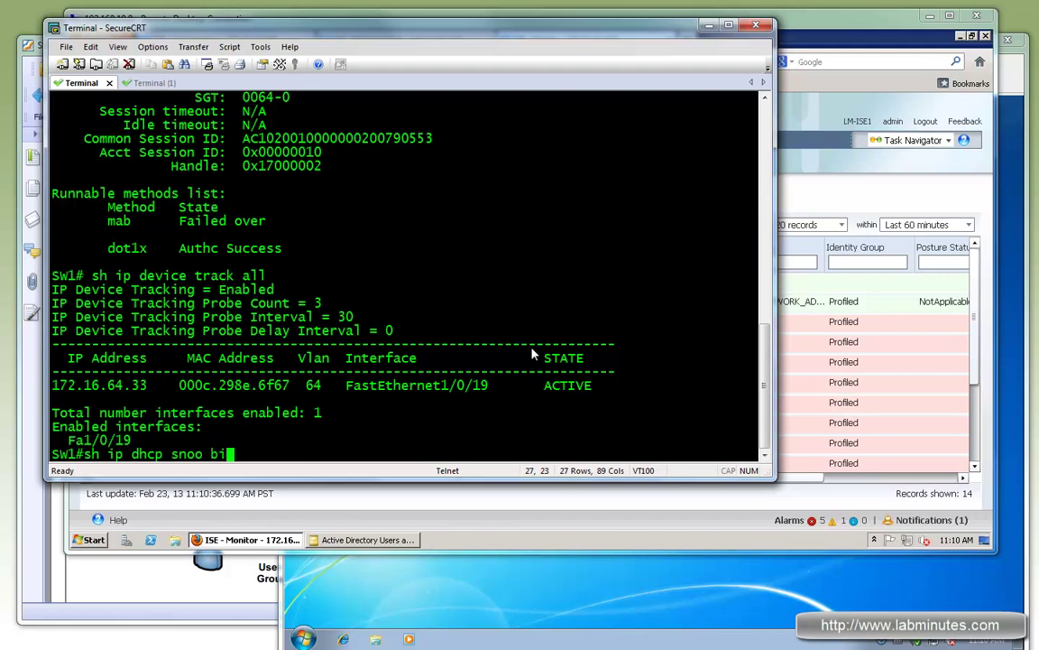
pyautogui.write('bi')
pyautogui.press('Return')
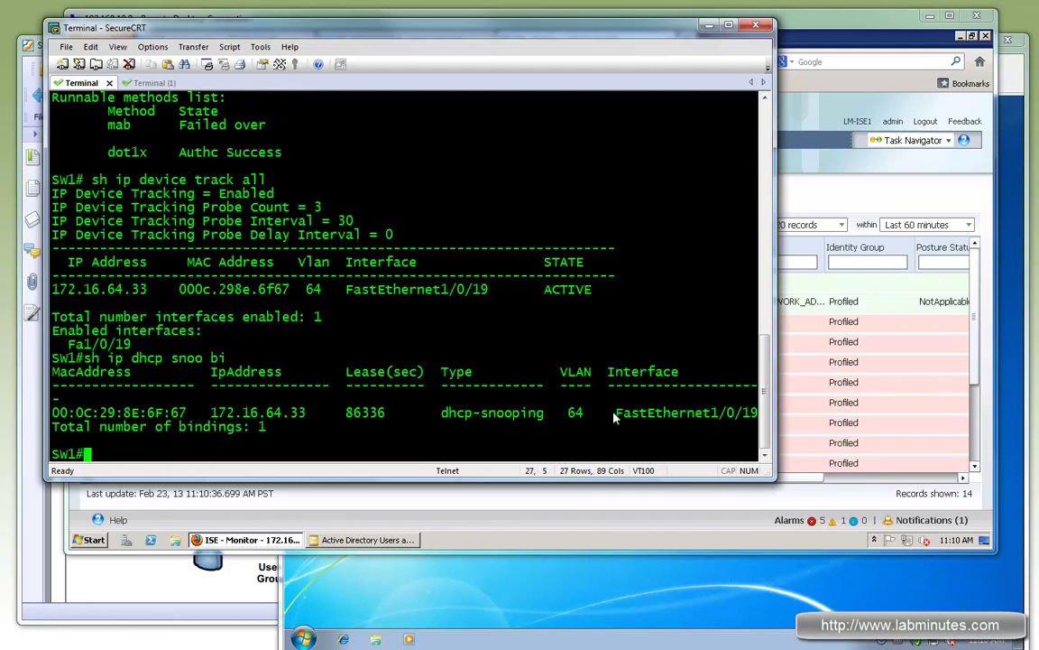
pyautogui.moveTo(654, 413); pyautogui.dragTo(116, 413)
pyautogui.moveTo(417, 289); pyautogui.dragTo(458, 290)
pyautogui.click(394, 415)
pyautogui.moveTo(394, 413); pyautogui.dragTo(52, 412)
pyautogui.click(461, 383)
# Step: List the available "sh cts" command options on SW1 using the command-line help
pyautogui.press('Return')
pyautogui.press('Return')
pyautogui.press('Return')
pyautogui.write('sh cts')
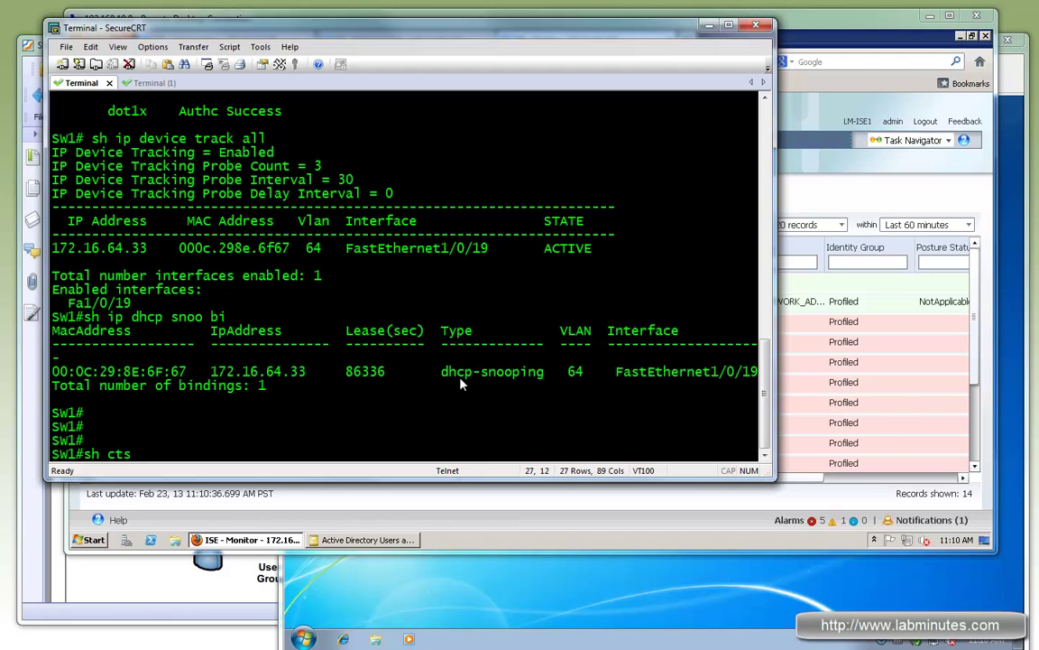
pyautogui.write(' ?')
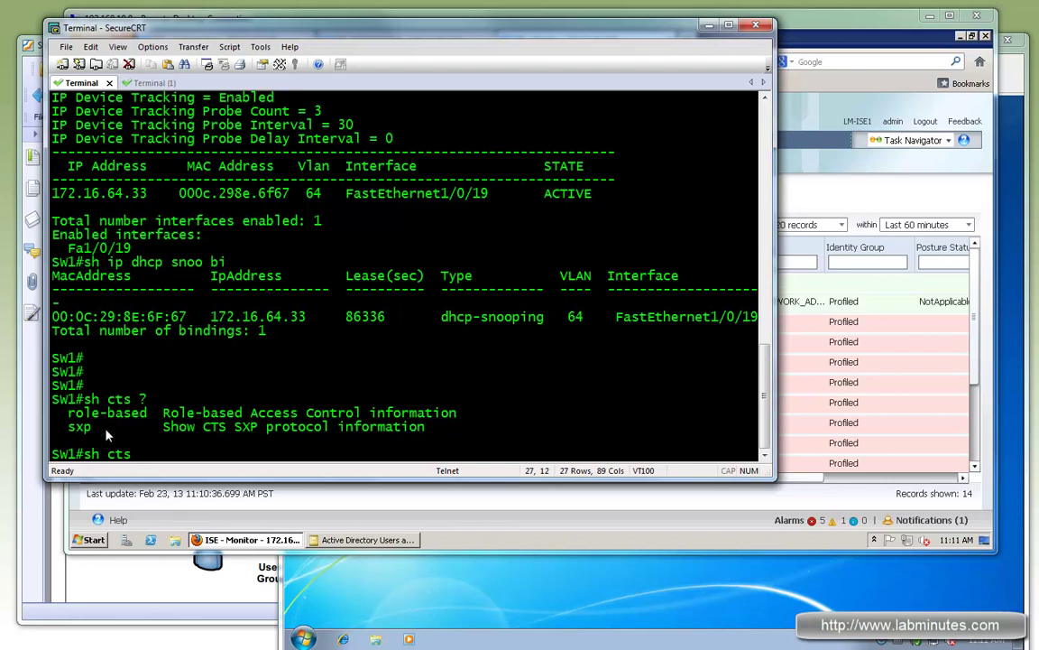
# Step: List the available options of "sh cts role-based sgt-map" on SW1 using the command-line help
pyautogui.moveTo(368, 428); pyautogui.dragTo(209, 431)
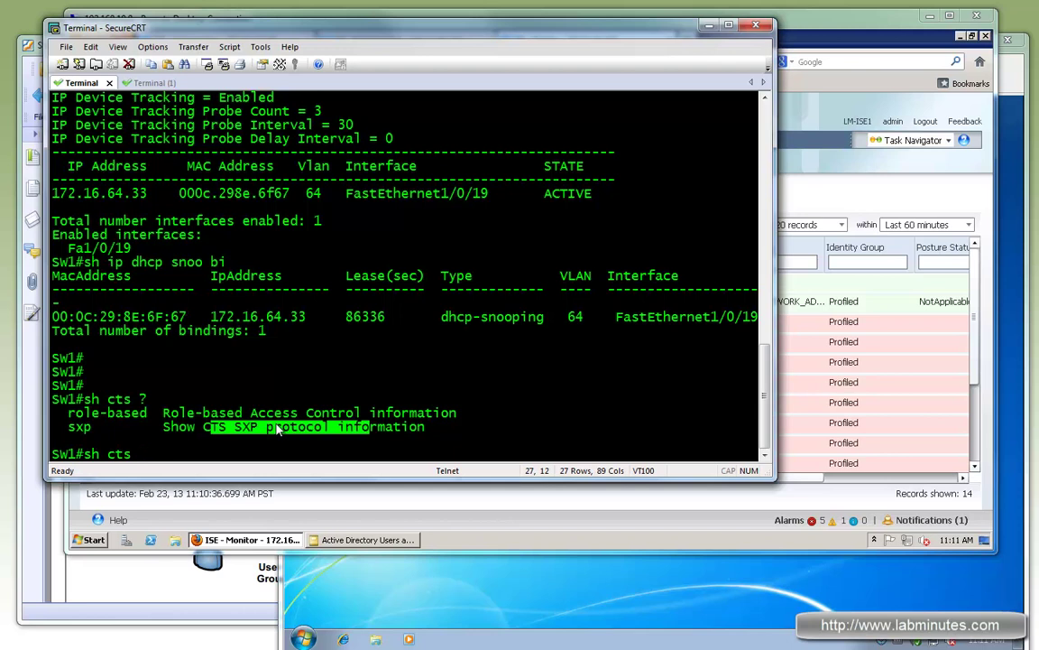
pyautogui.write('rol')
pyautogui.press('Tab')
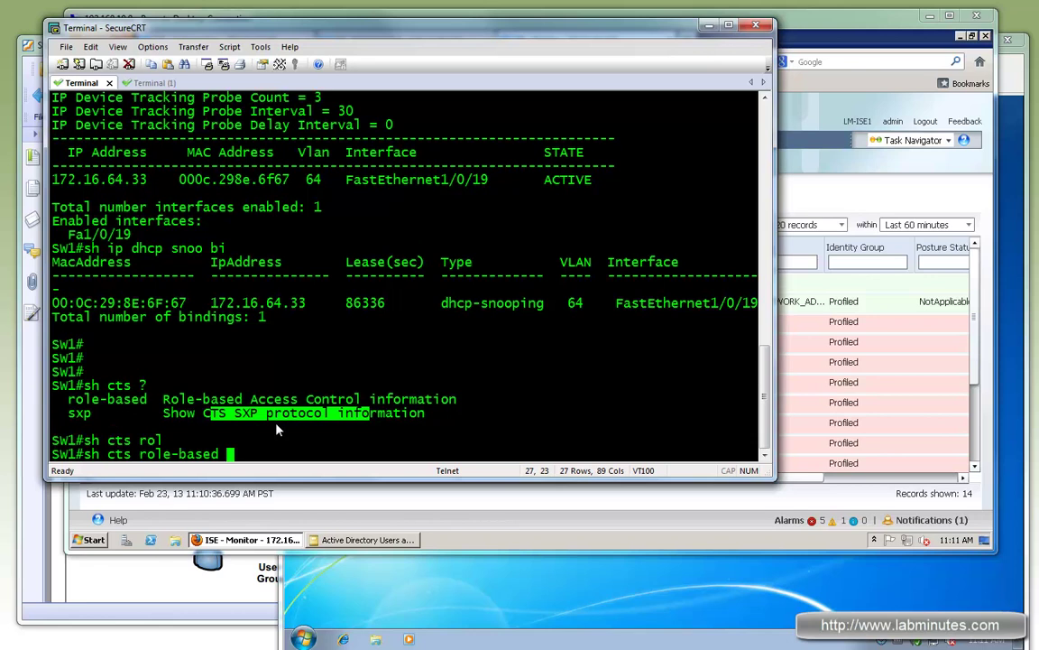
pyautogui.write('sgt')
pyautogui.press('Tab')
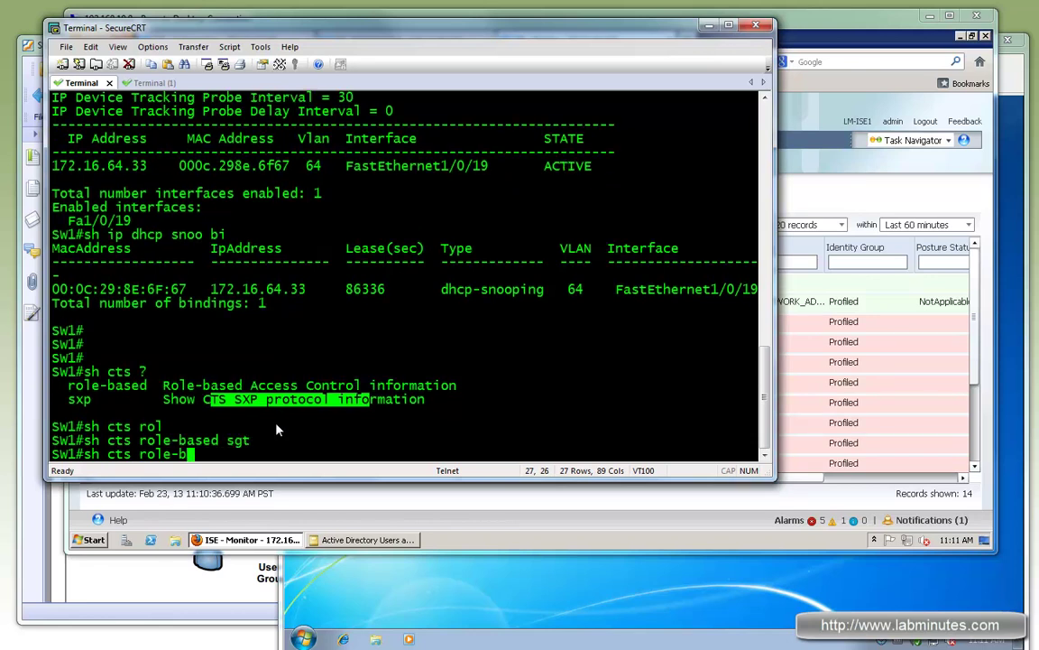
pyautogui.write('all')
pyautogui.press('BackSpace')
pyautogui.press('BackSpace')
pyautogui.press('BackSpace')
pyautogui.write('?')
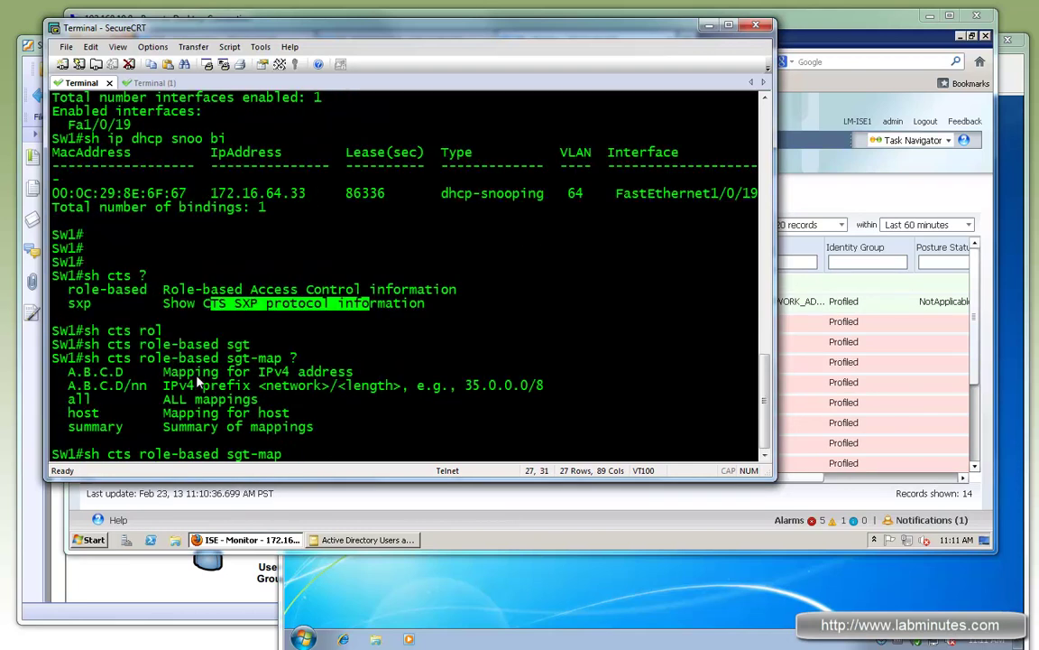
# Step: Show every IP-to-SGT binding with "sh cts role-based sgt-map all" and examine the client's IP address, SGT and source
pyautogui.write('all')
pyautogui.press('Return')
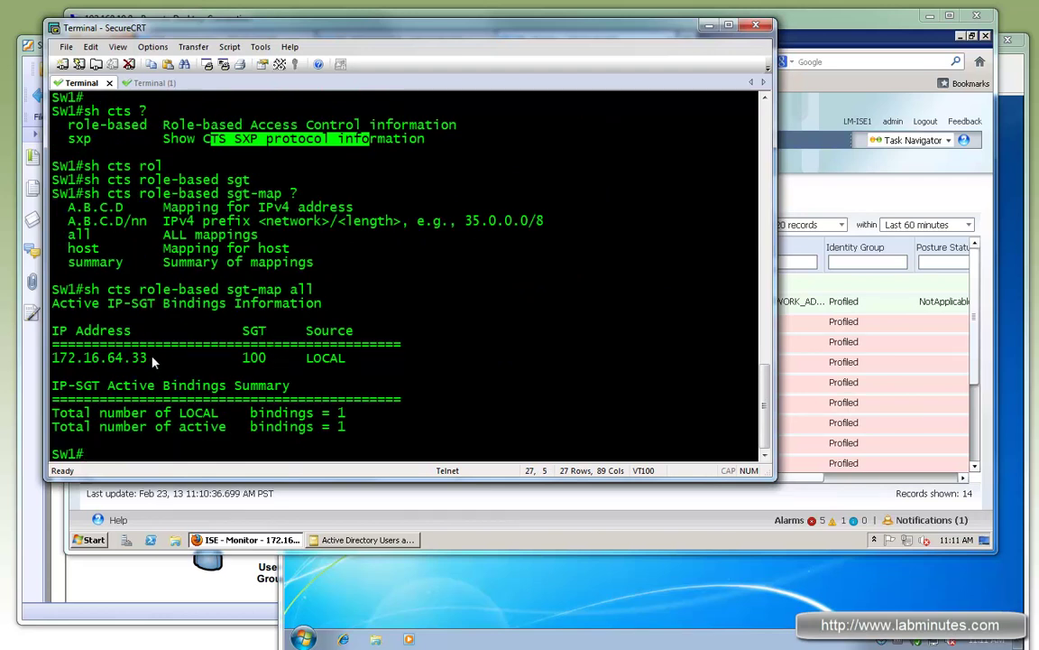
pyautogui.moveTo(147, 361); pyautogui.dragTo(51, 361)
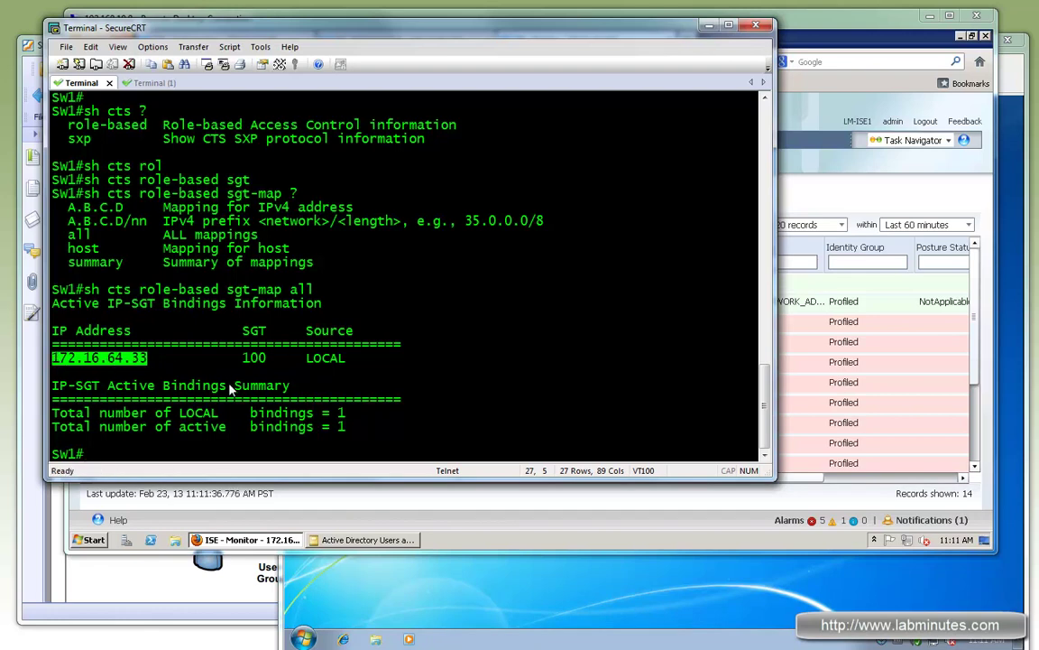
pyautogui.moveTo(242, 358); pyautogui.dragTo(267, 359)
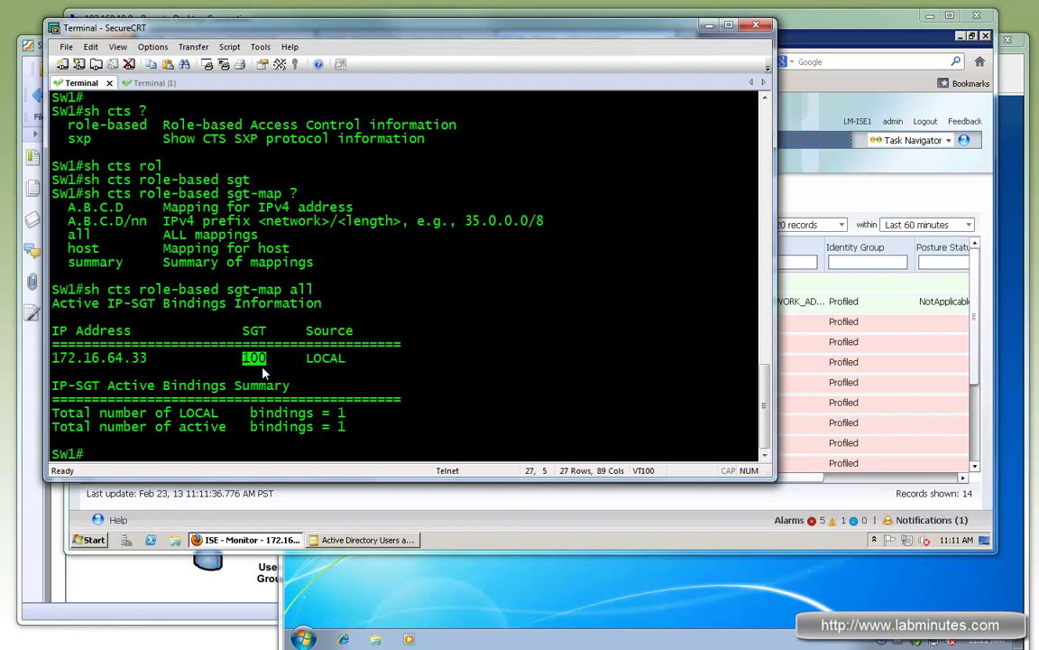
pyautogui.moveTo(307, 358); pyautogui.dragTo(346, 359)
# Step: Switch to the LM-WIN7-TEST1 client, move its Google browser window slightly and open a command prompt
pyautogui.click(480, 622)
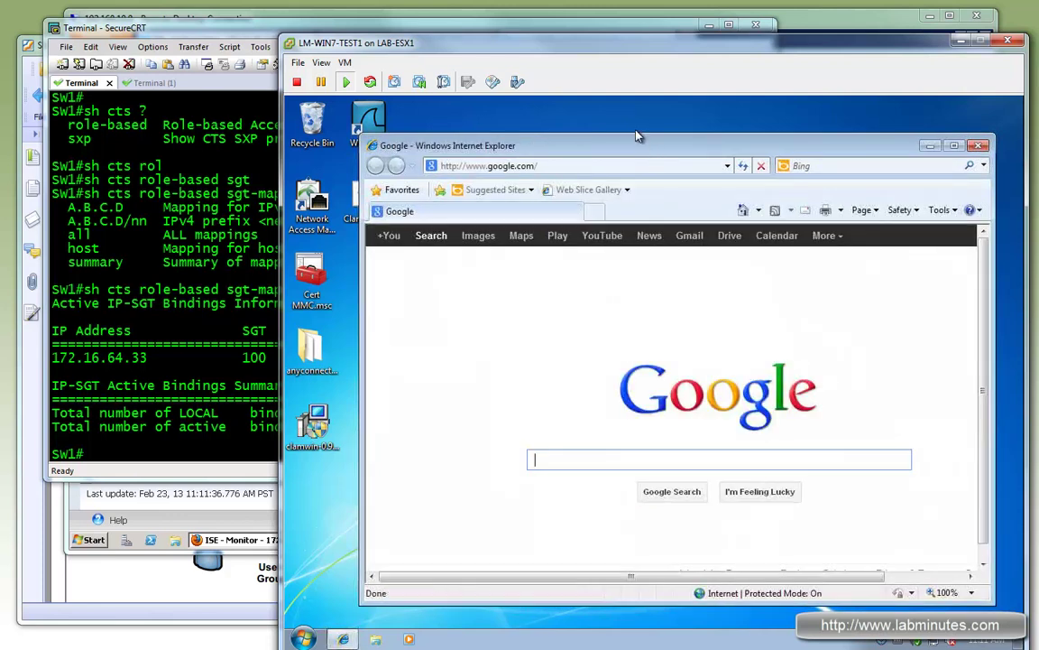
pyautogui.moveTo(621, 146); pyautogui.dragTo(610, 130)
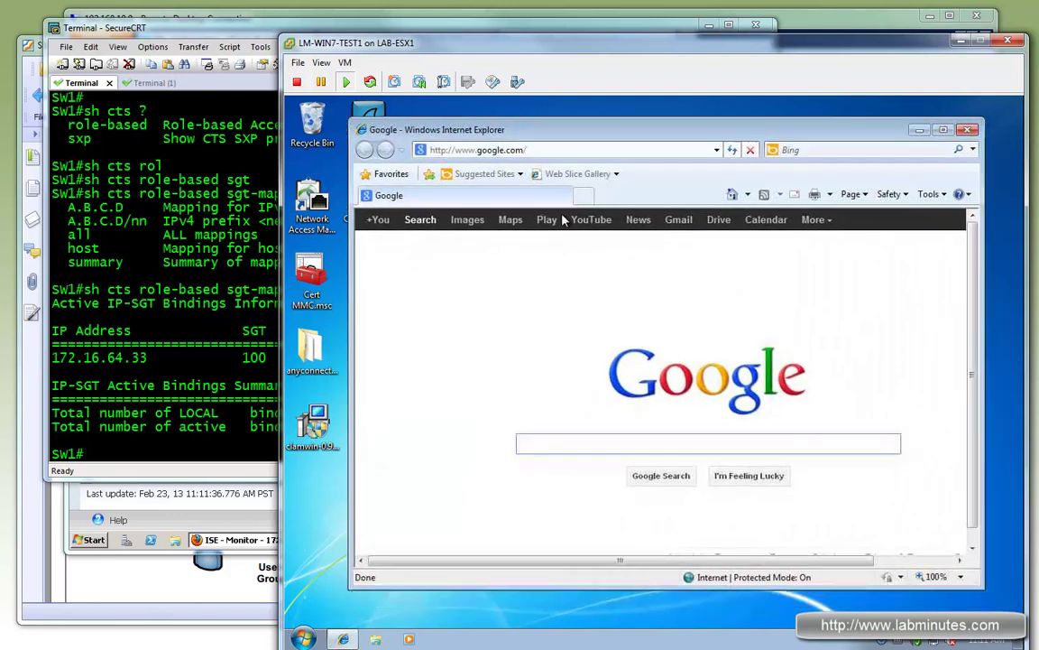
pyautogui.click(303, 638)
pyautogui.write('cmd')
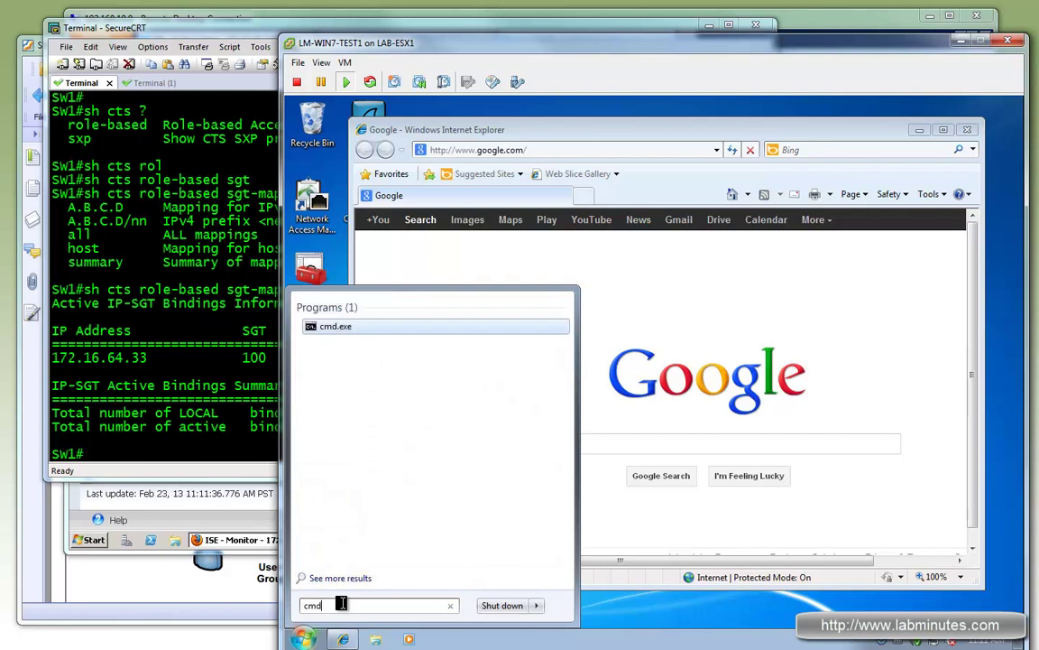
pyautogui.press('Return')
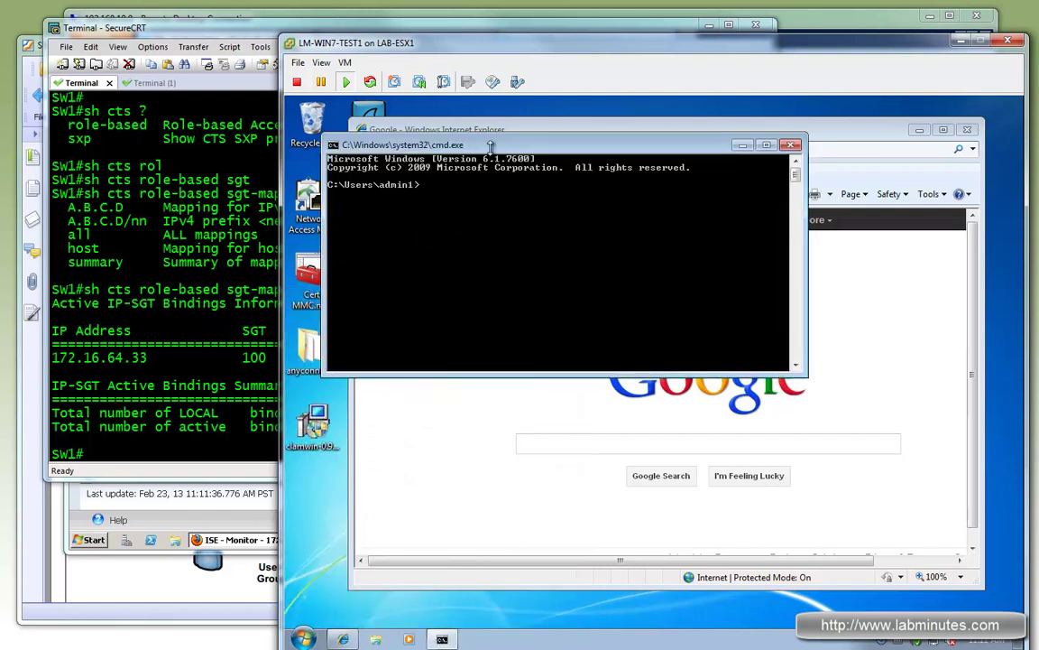
# Step: Test the client's internet connectivity with "ping 4.2.2.2" and stop the ping before it completes
pyautogui.write('ping 4.2.2.2')
pyautogui.press('Return')
pyautogui.hotkey('ctrl', 'c')
pyautogui.press('Return')
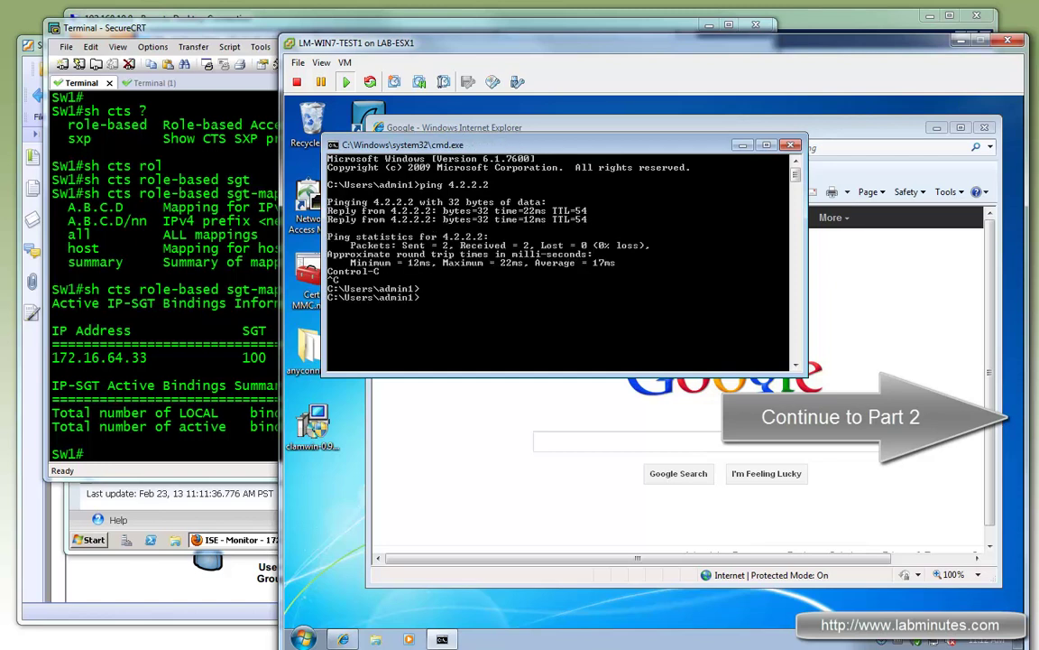